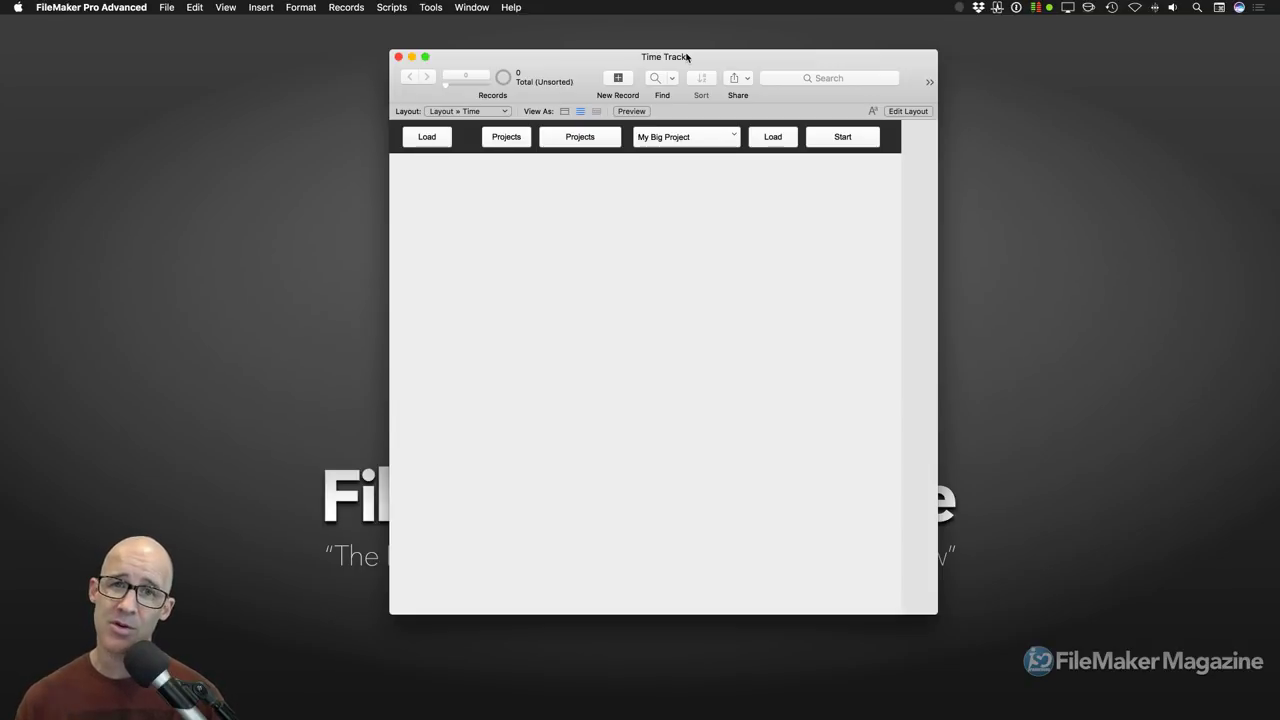
Step: Choose Project 3 in the Time layout's project menu
left_click_drag(688, 57, 677, 62)
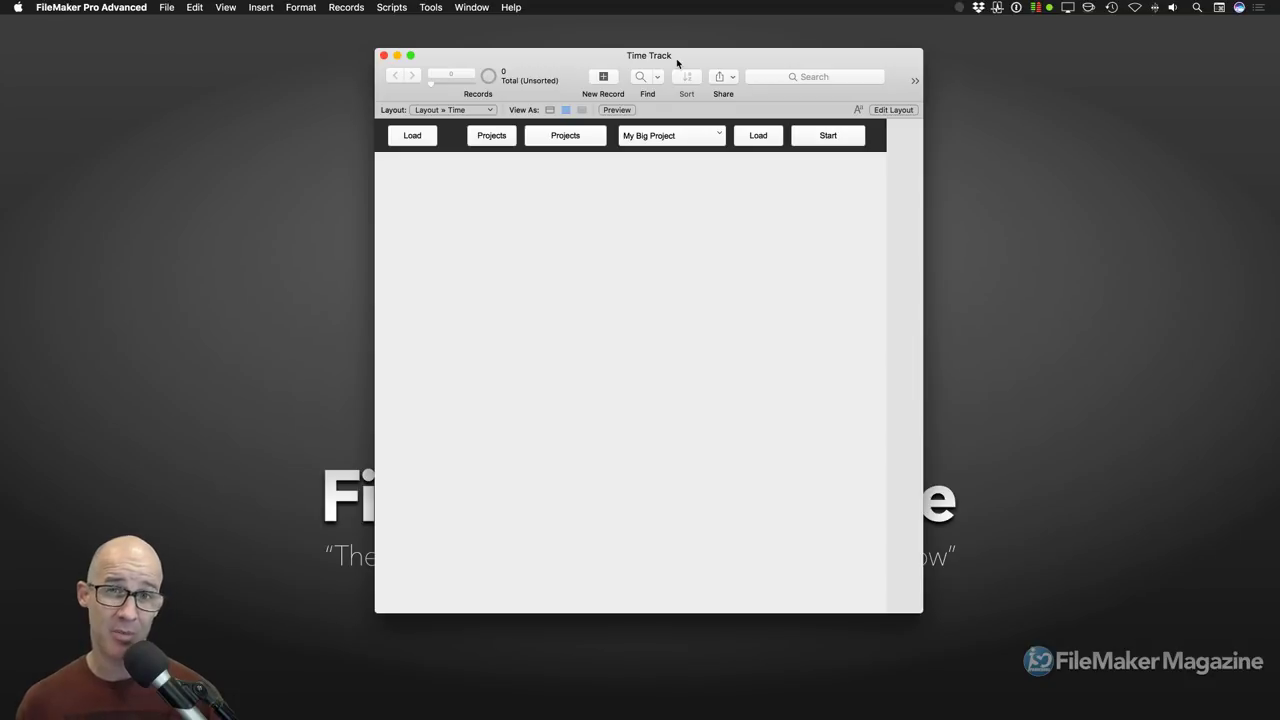
left_click_drag(677, 63, 684, 63)
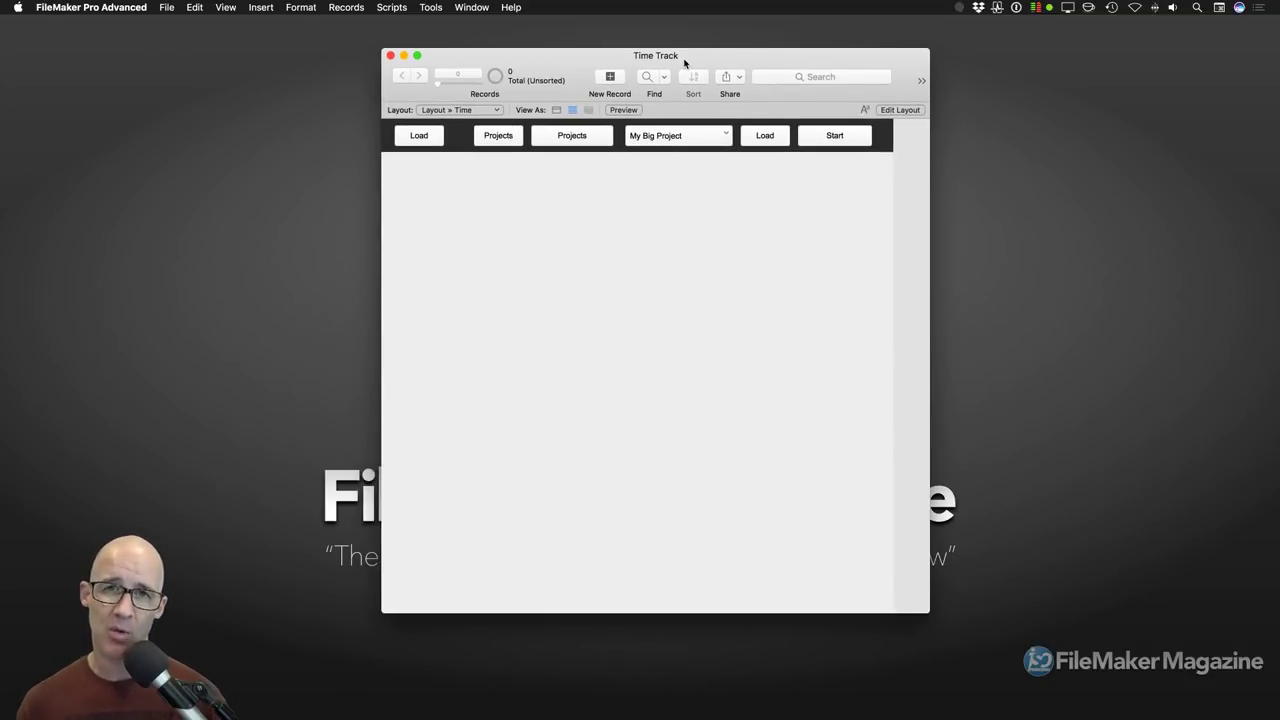
left_click_drag(684, 63, 681, 64)
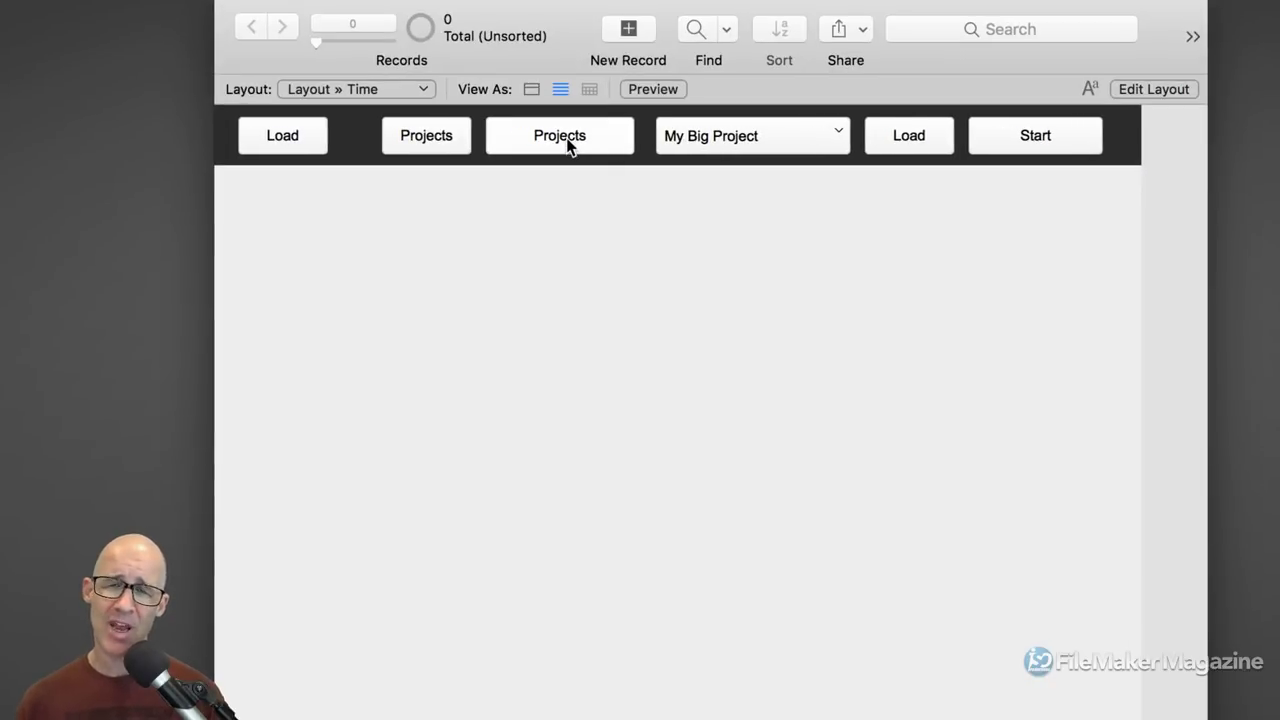
left_click(567, 141)
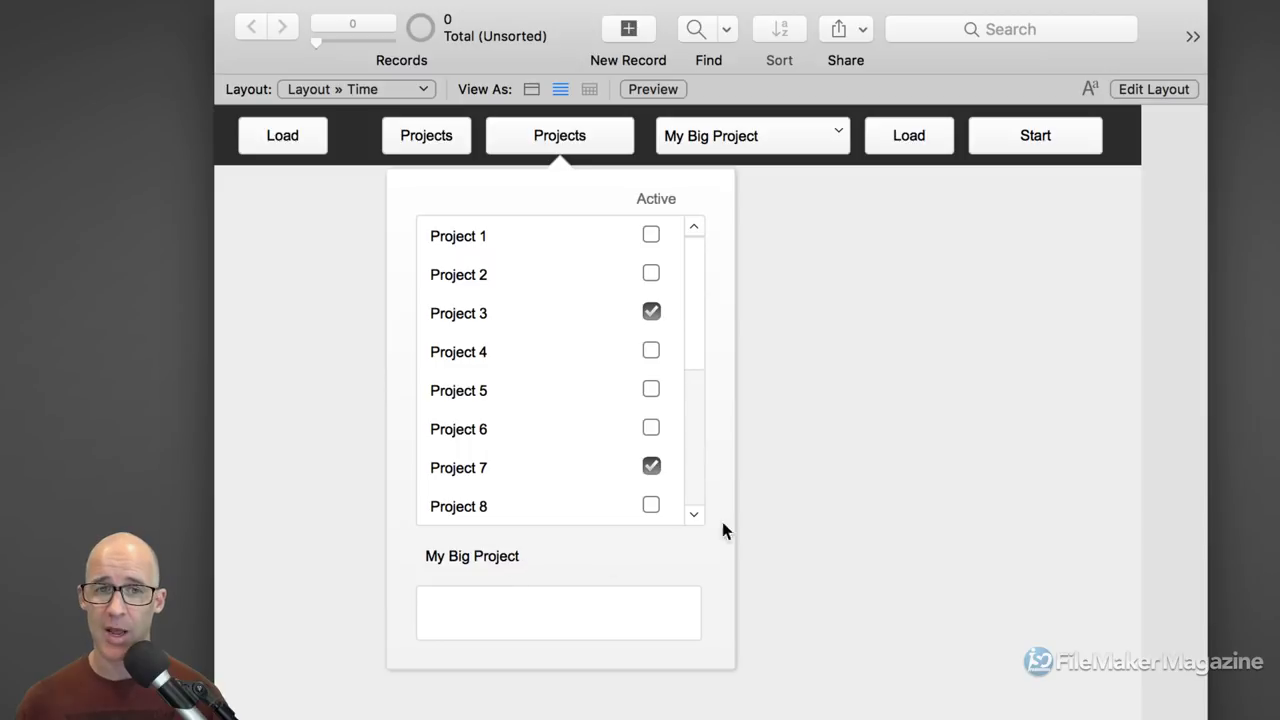
left_click(752, 148)
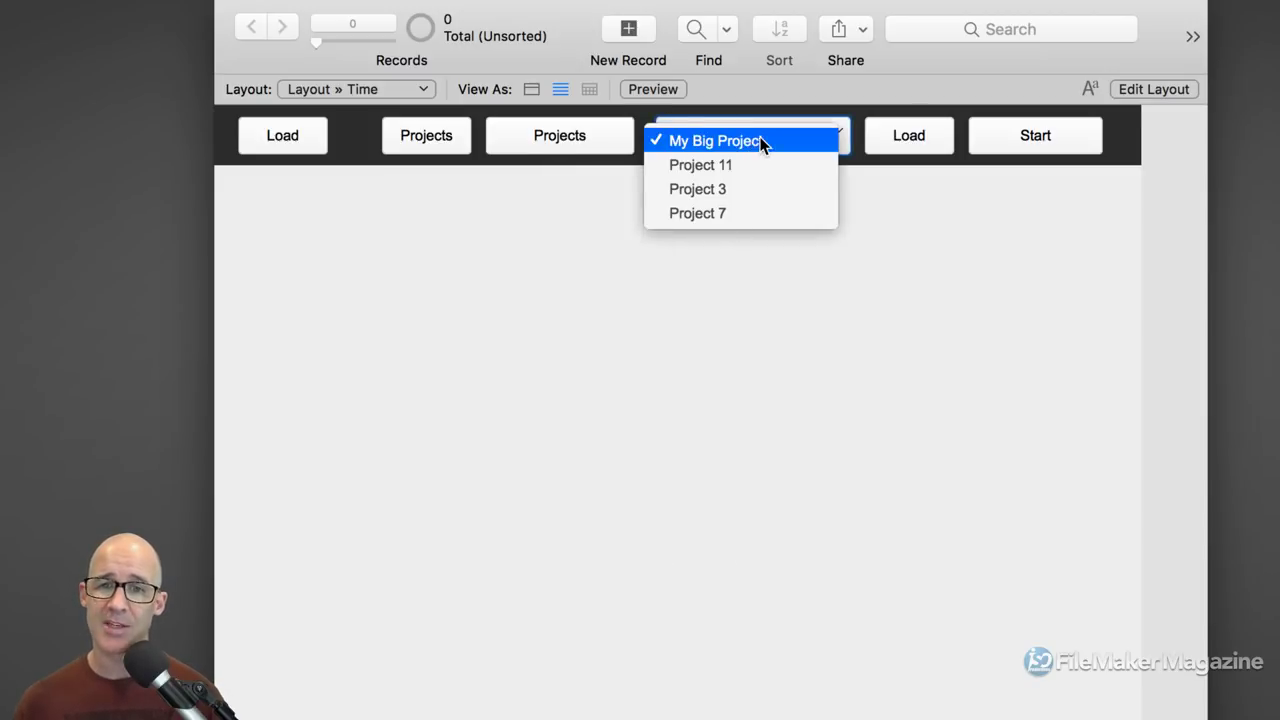
left_click(710, 190)
Step: Uncheck Project 3's Active box in the projects list and dismiss the no-records alert
left_click(589, 145)
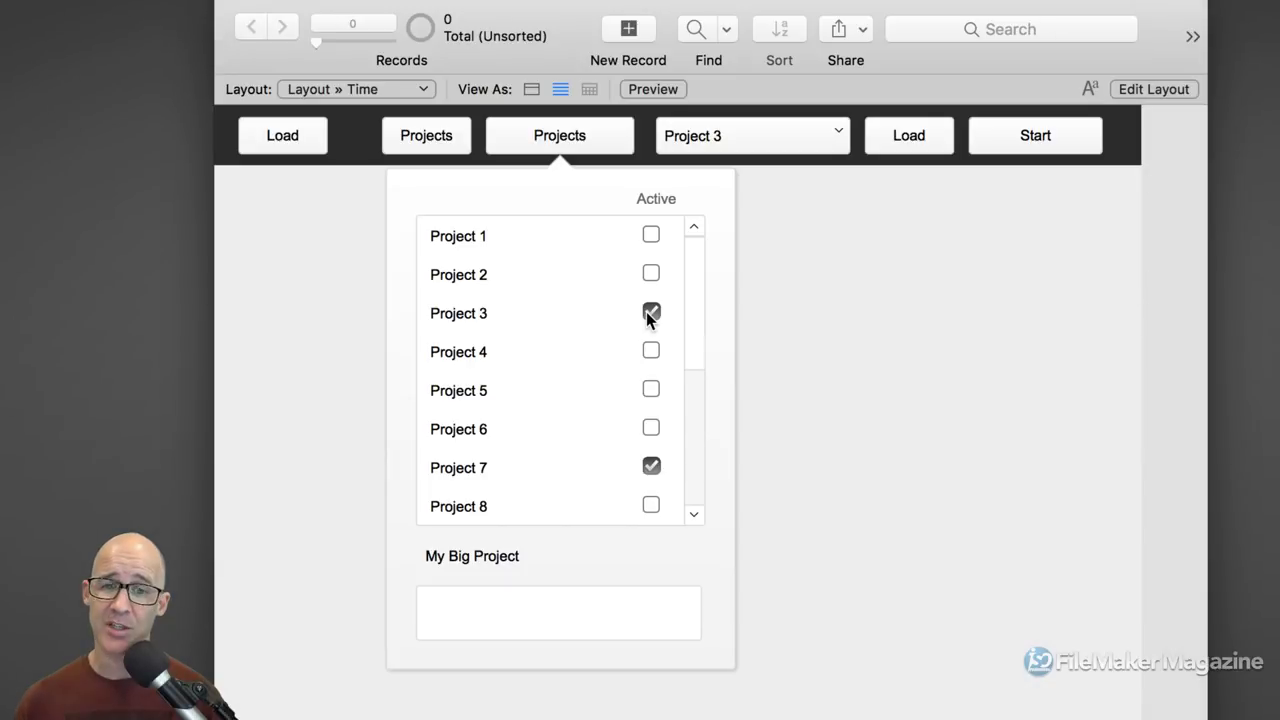
left_click(651, 313)
left_click(748, 293)
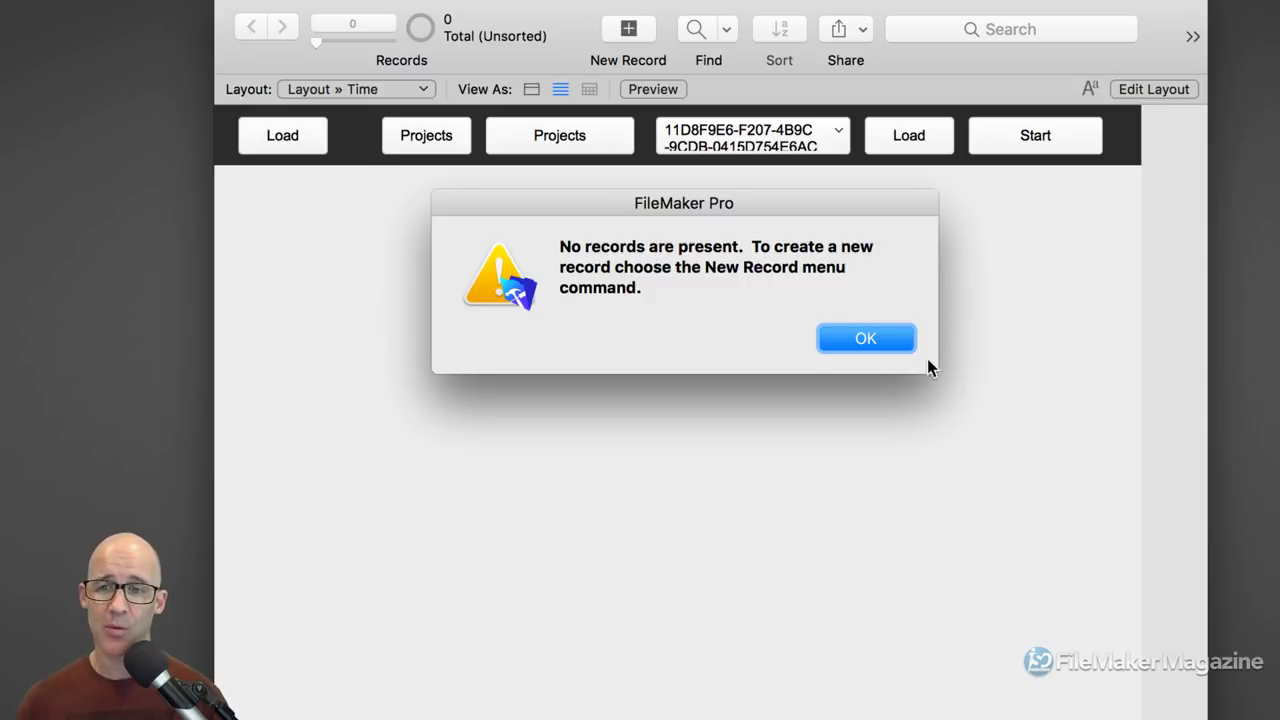
left_click(862, 338)
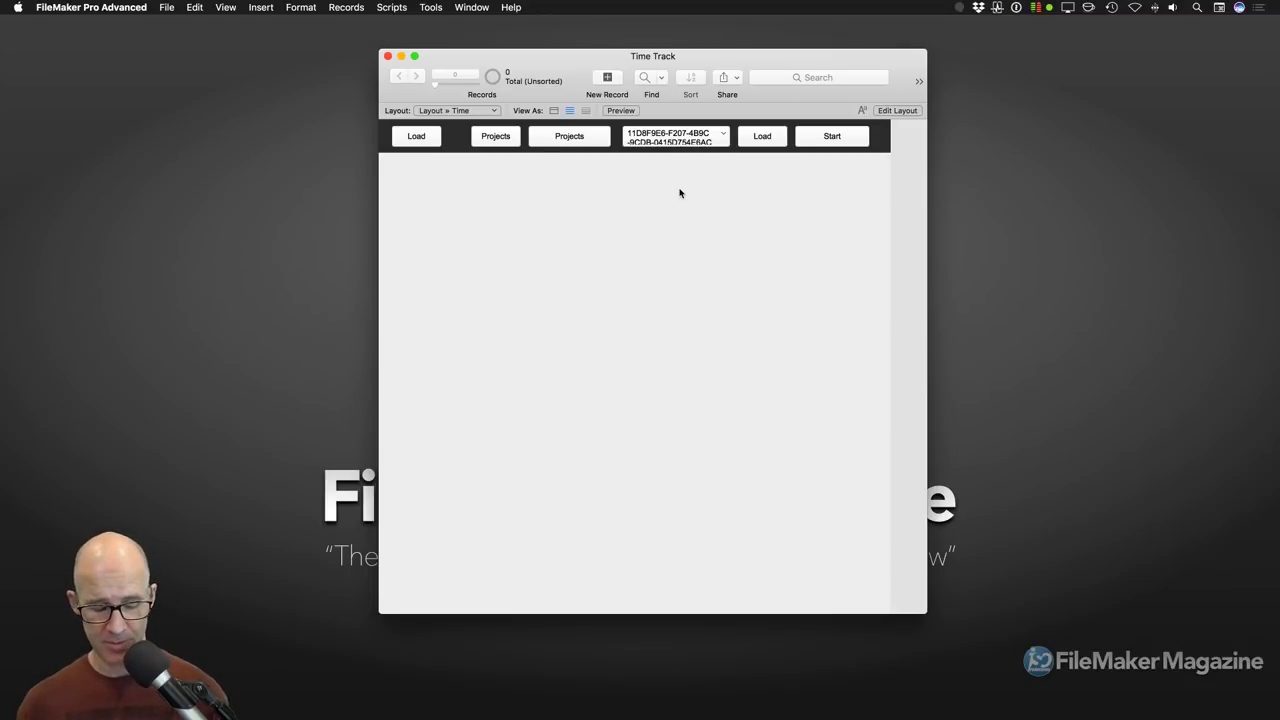
Step: Open the Script Workspace with Cmd+Shift+S and add a new empty script
key("super+shift+s")
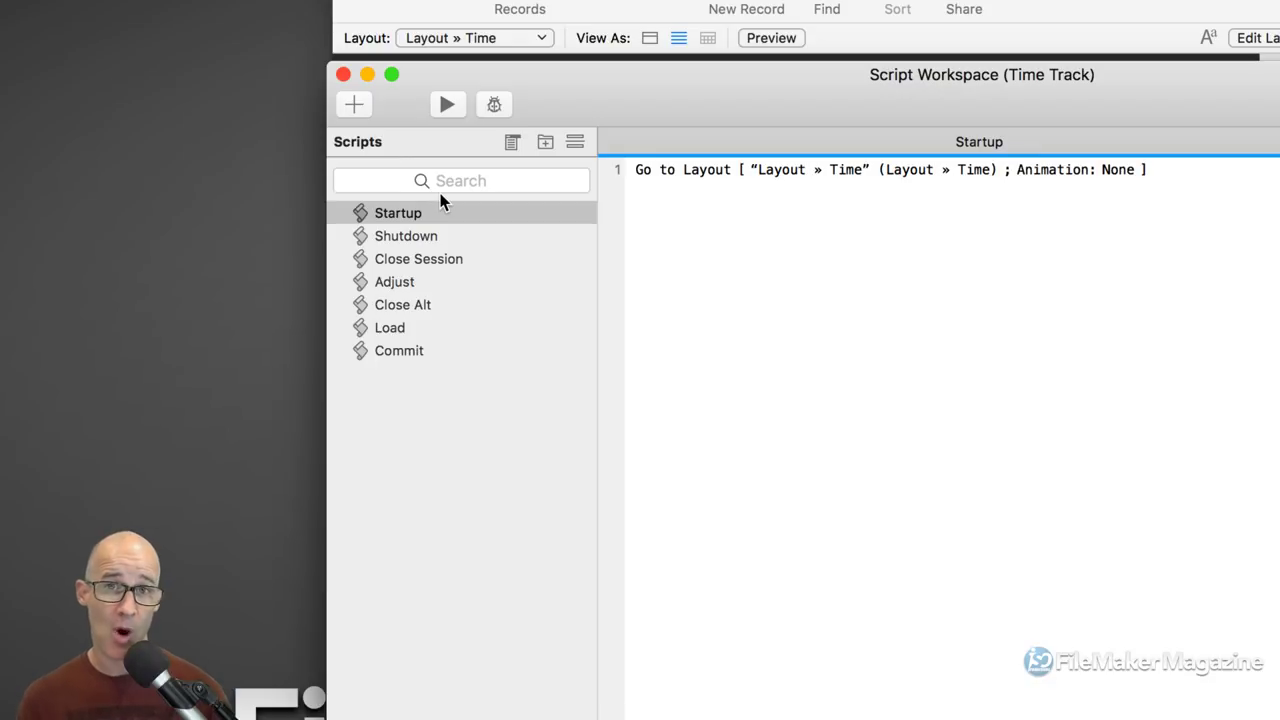
left_click(355, 104)
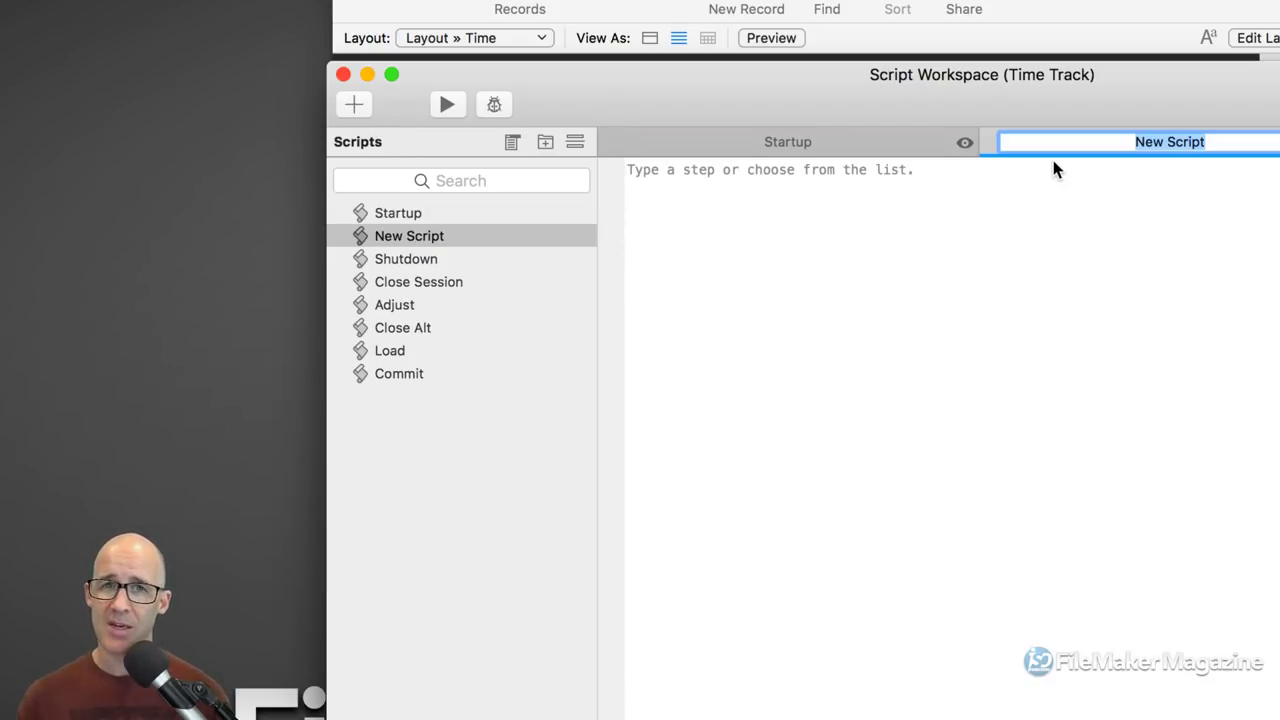
Step: Name the new script Todo, save it, and drag it to the top of the Scripts list
type("Todo")
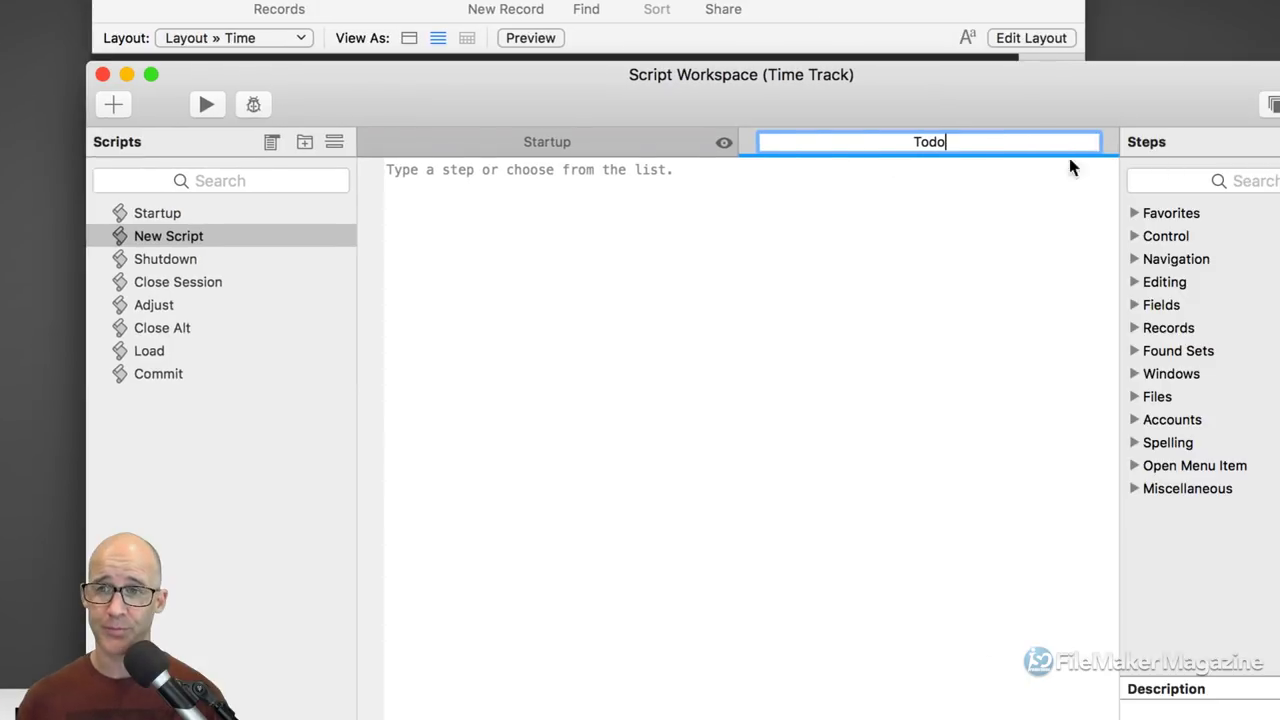
key("Return")
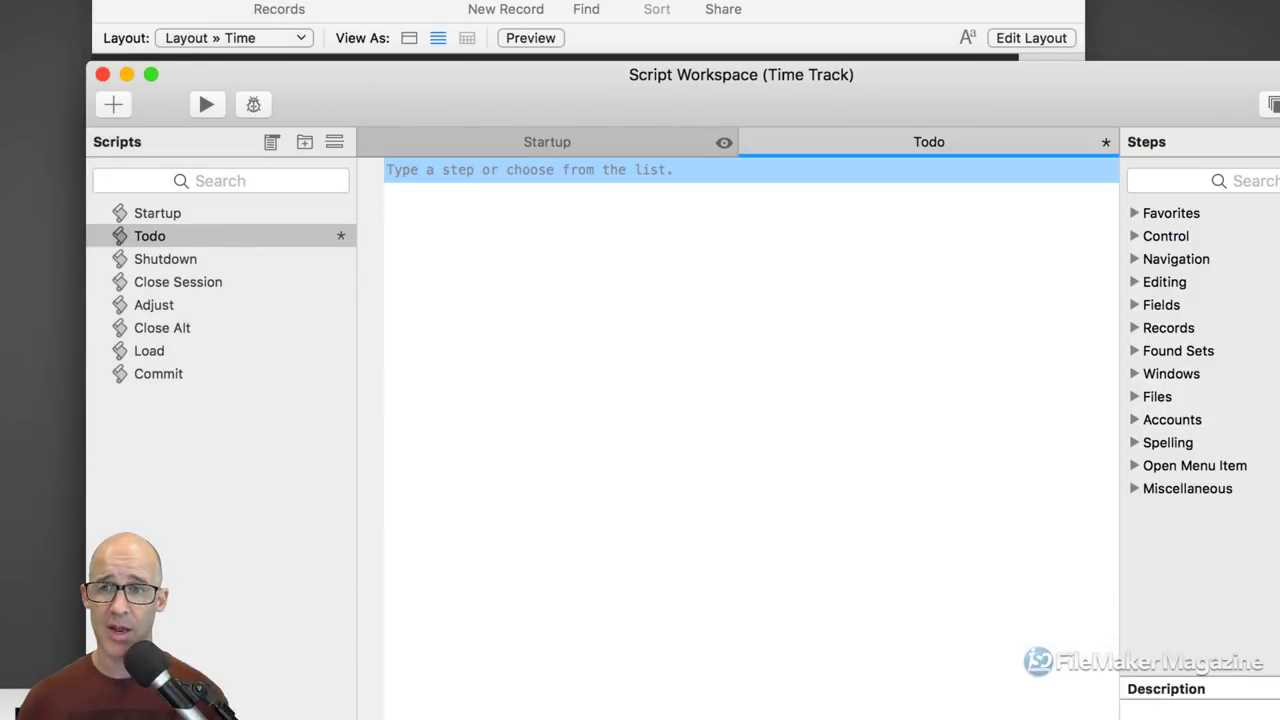
key("super+s")
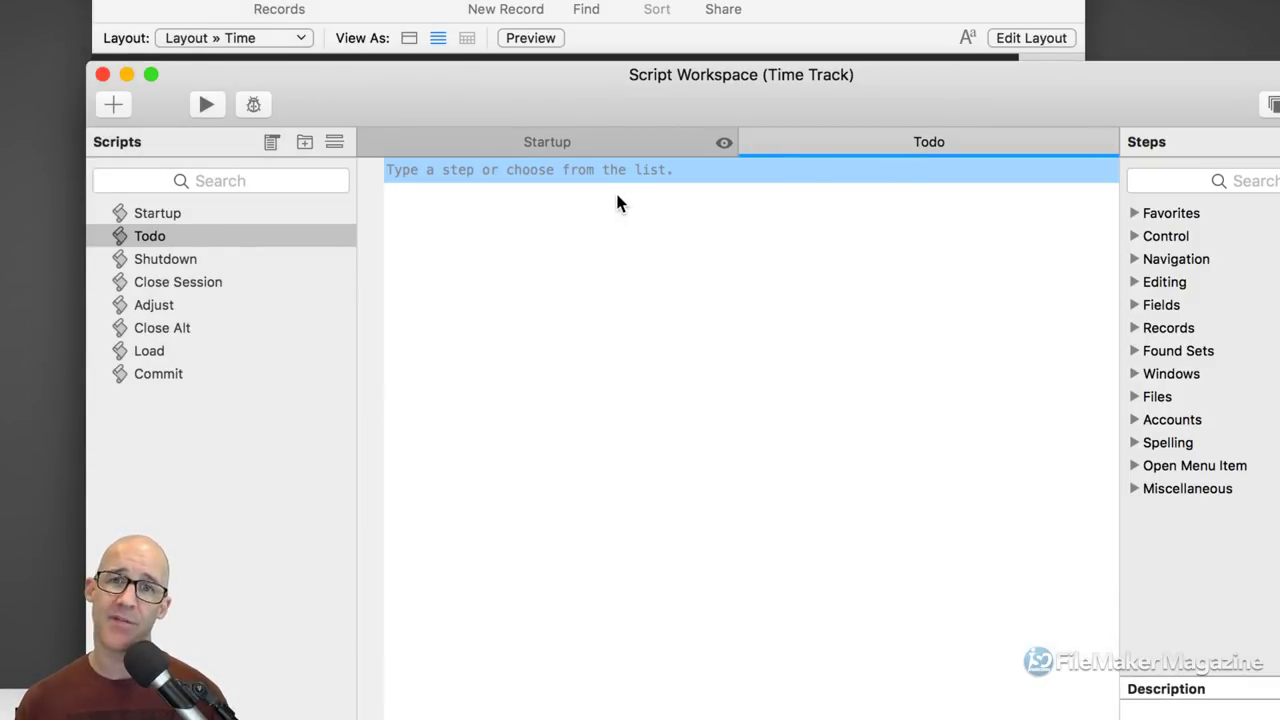
left_click_drag(151, 235, 147, 208)
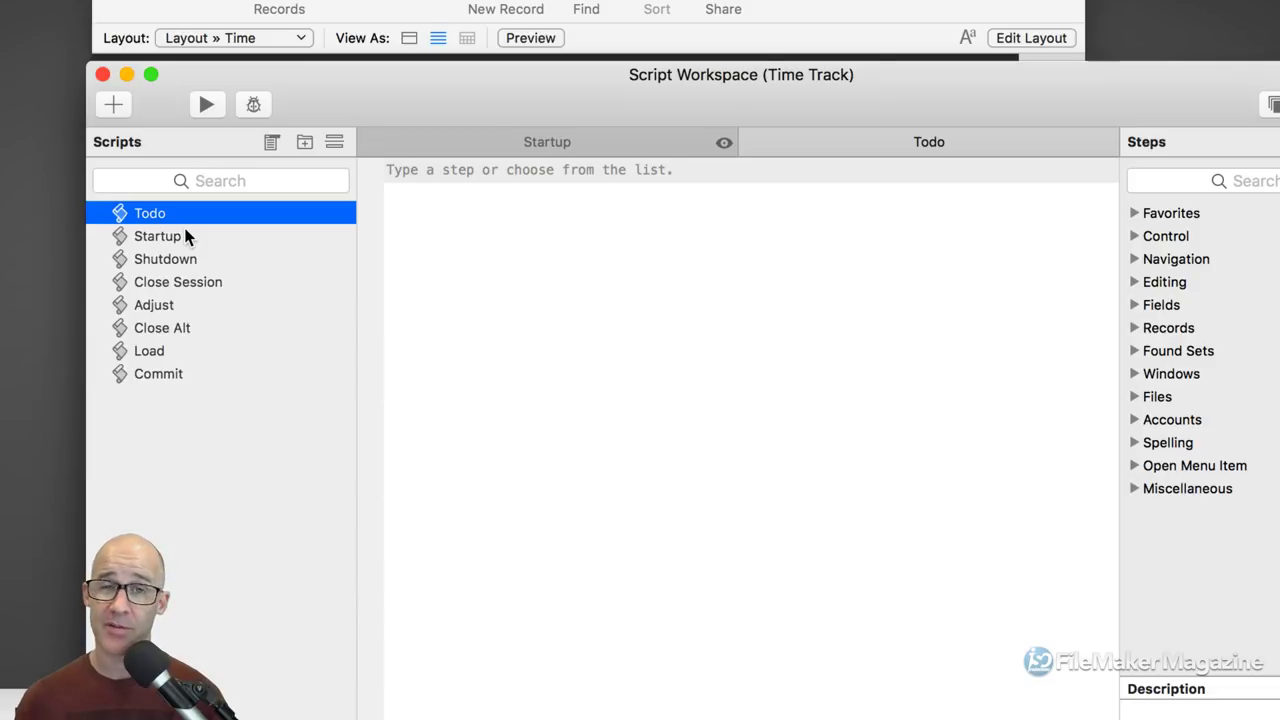
left_click(114, 105)
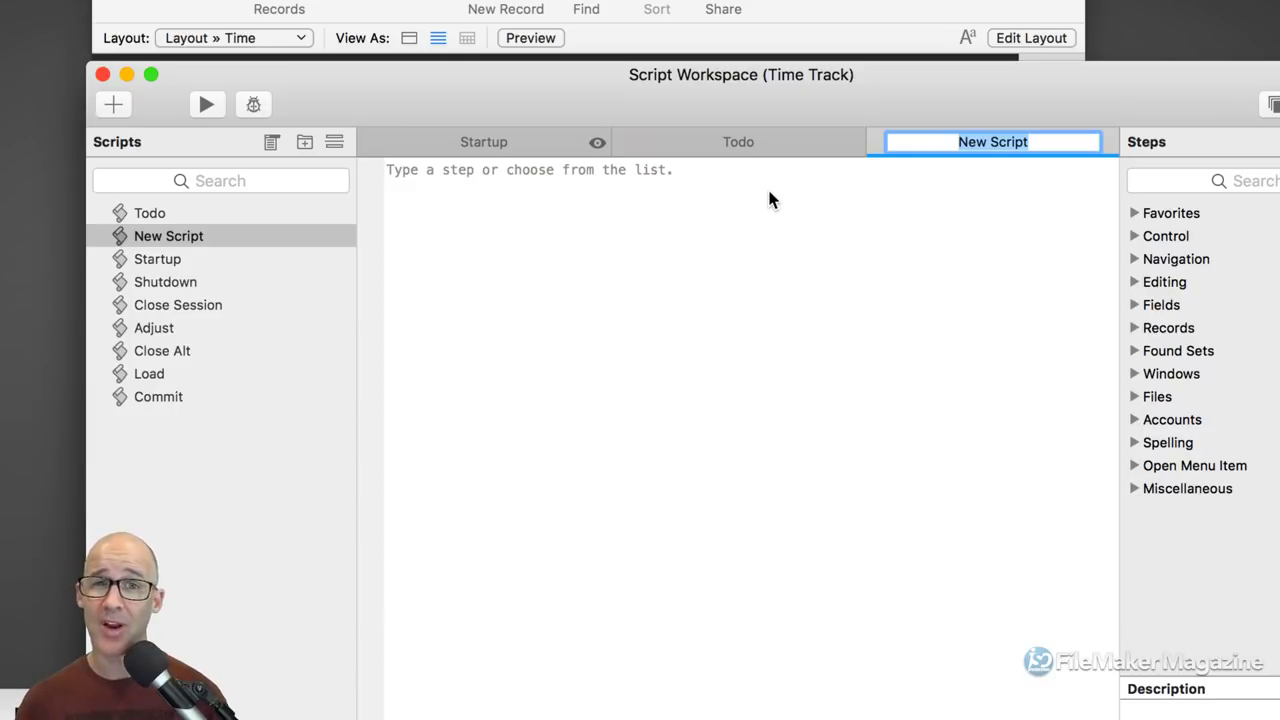
Step: Name the second new script 0.5
type("1.0")
key("BackSpace")
key("BackSpace")
key("BackSpace")
type("0.")
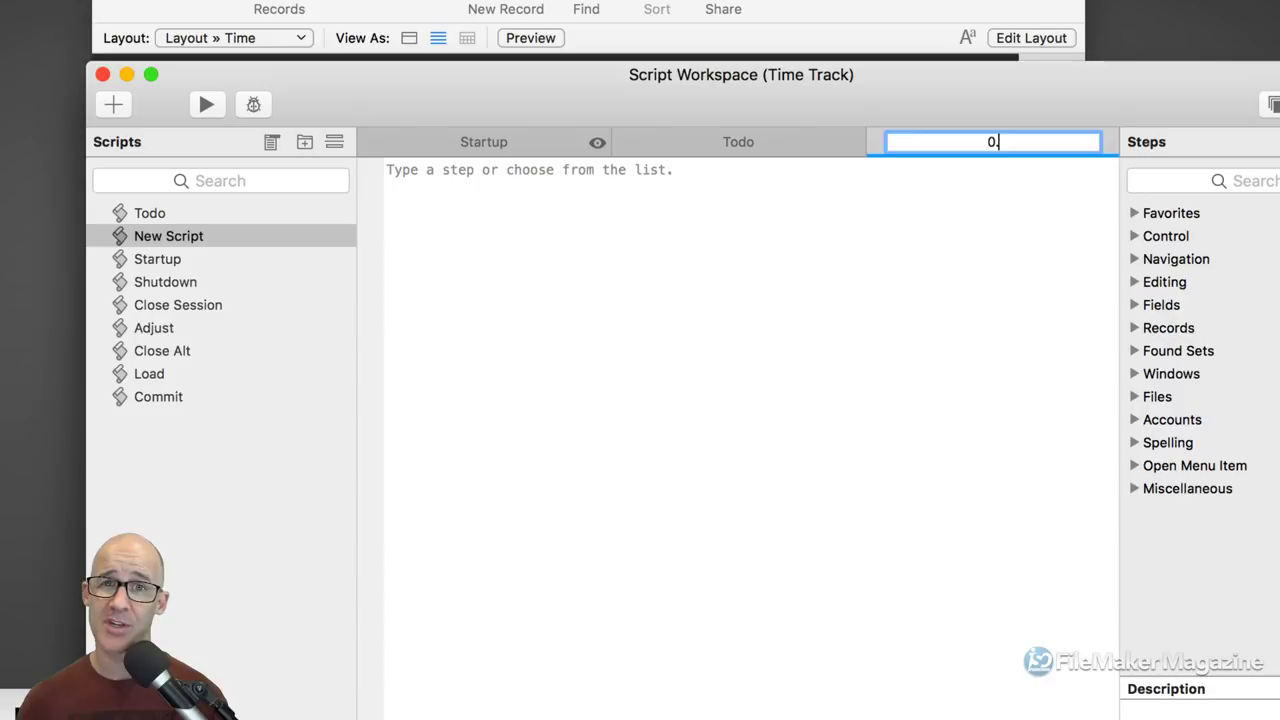
type("5")
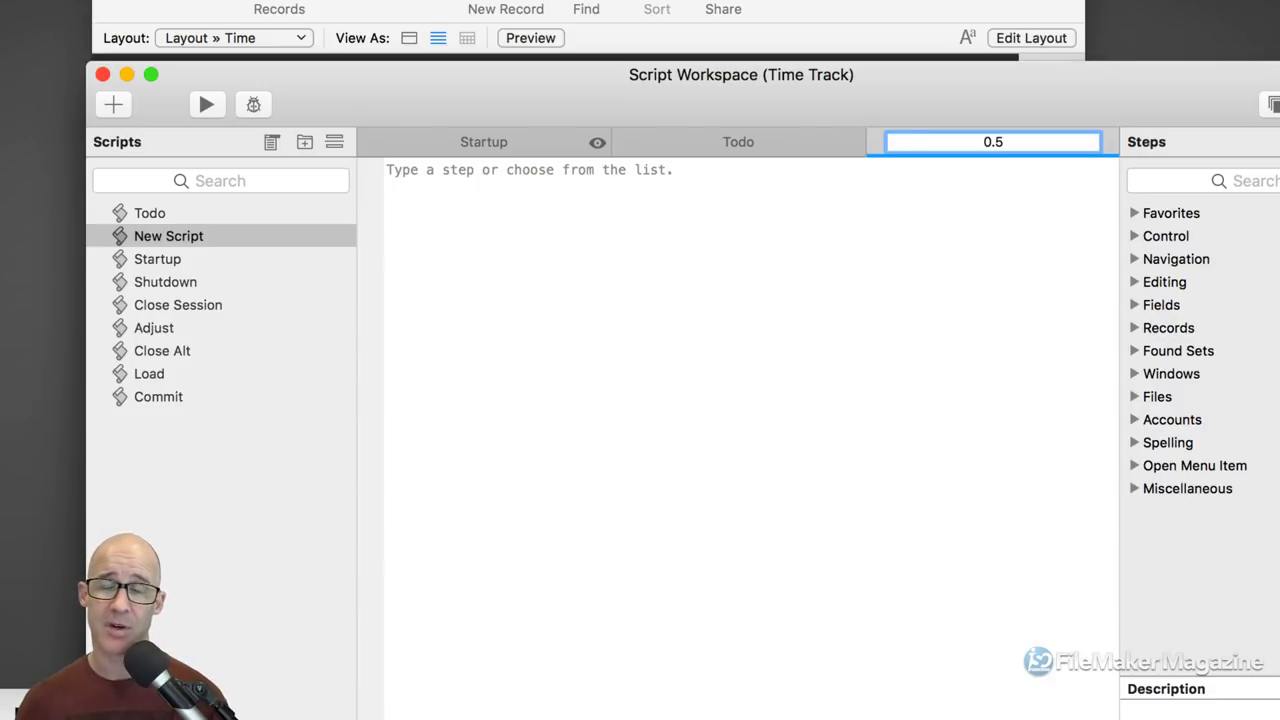
key("Return")
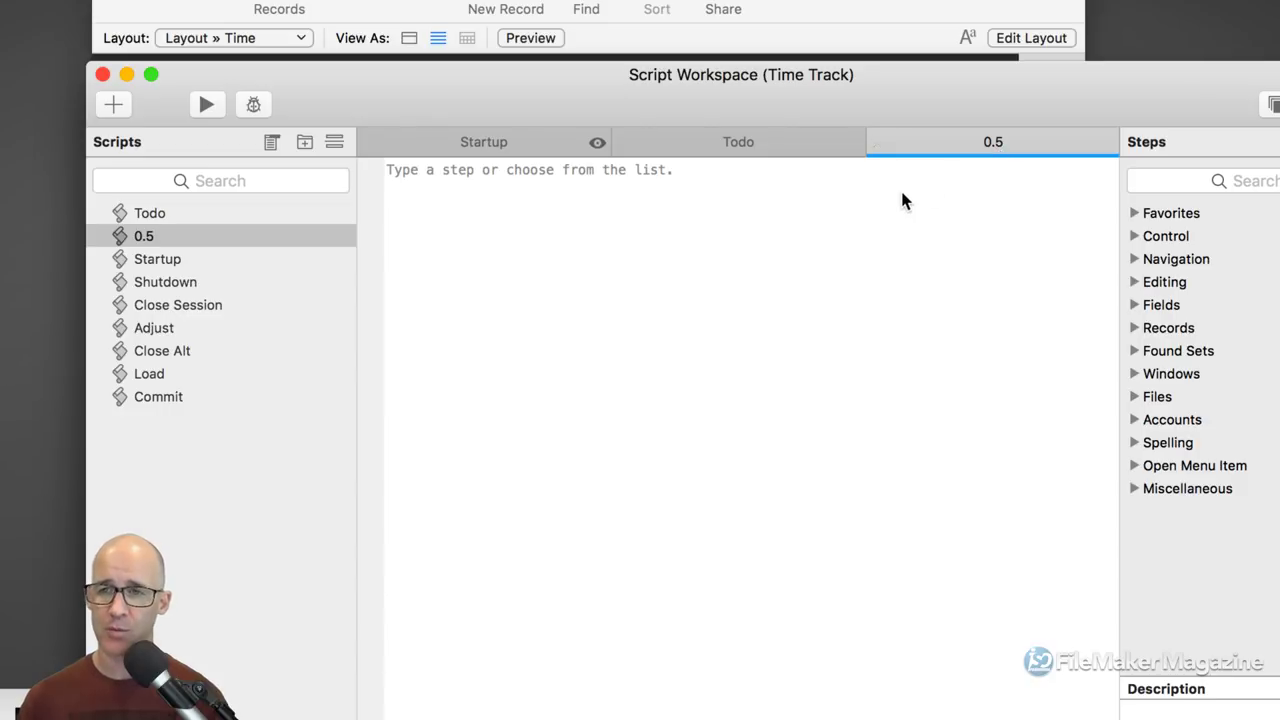
type("exi")
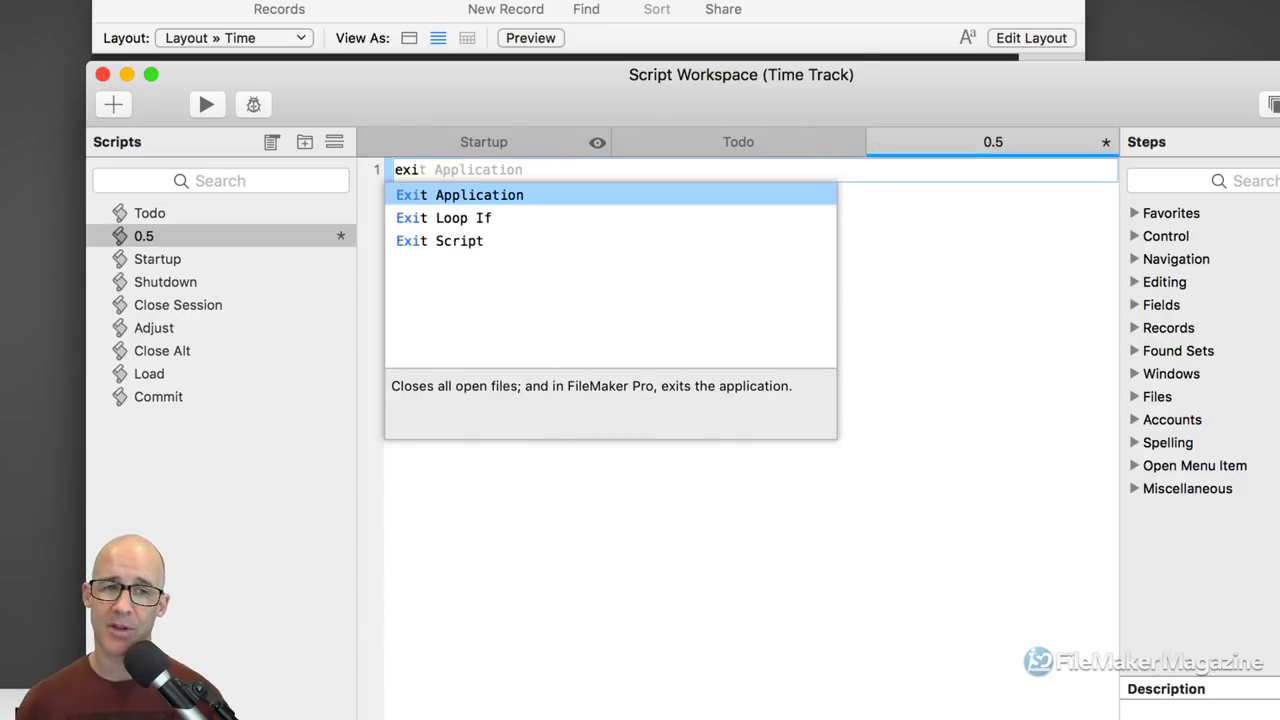
Step: Add an Exit Script step returning Get ( ScriptName ) to the 0.5 script and save it
key("Down")
key("Down")
key("Return")
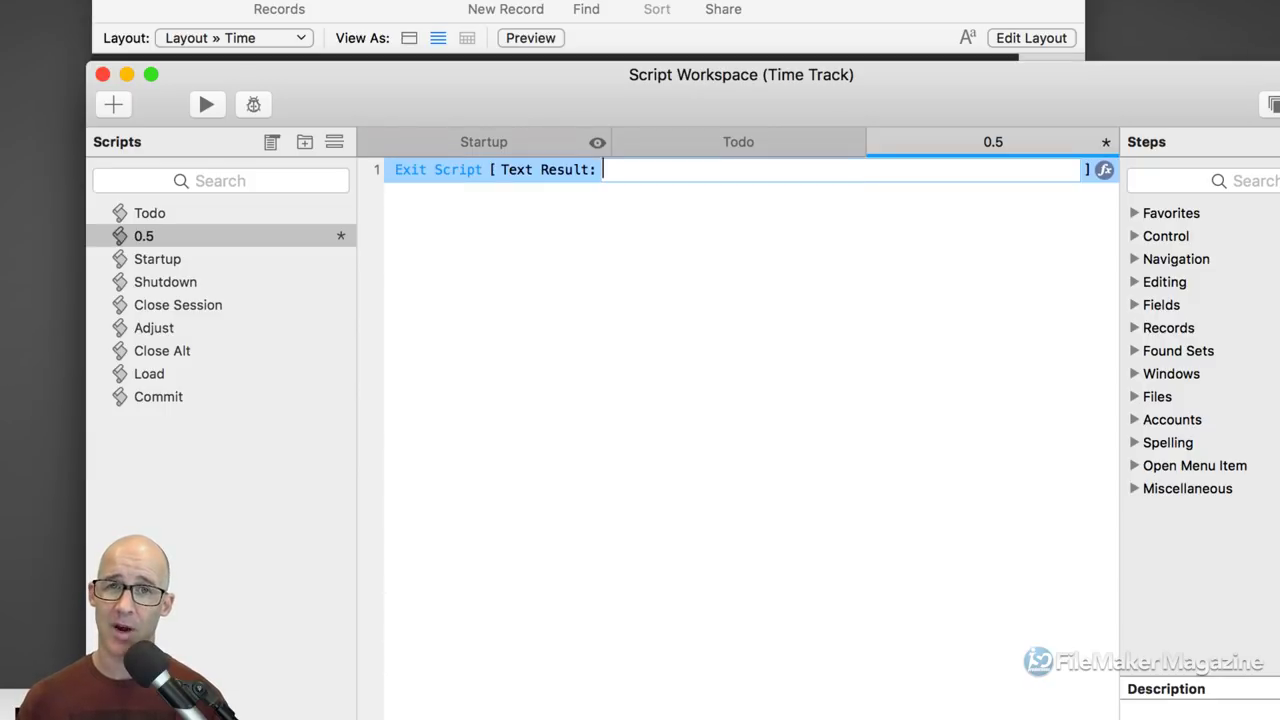
type("get (")
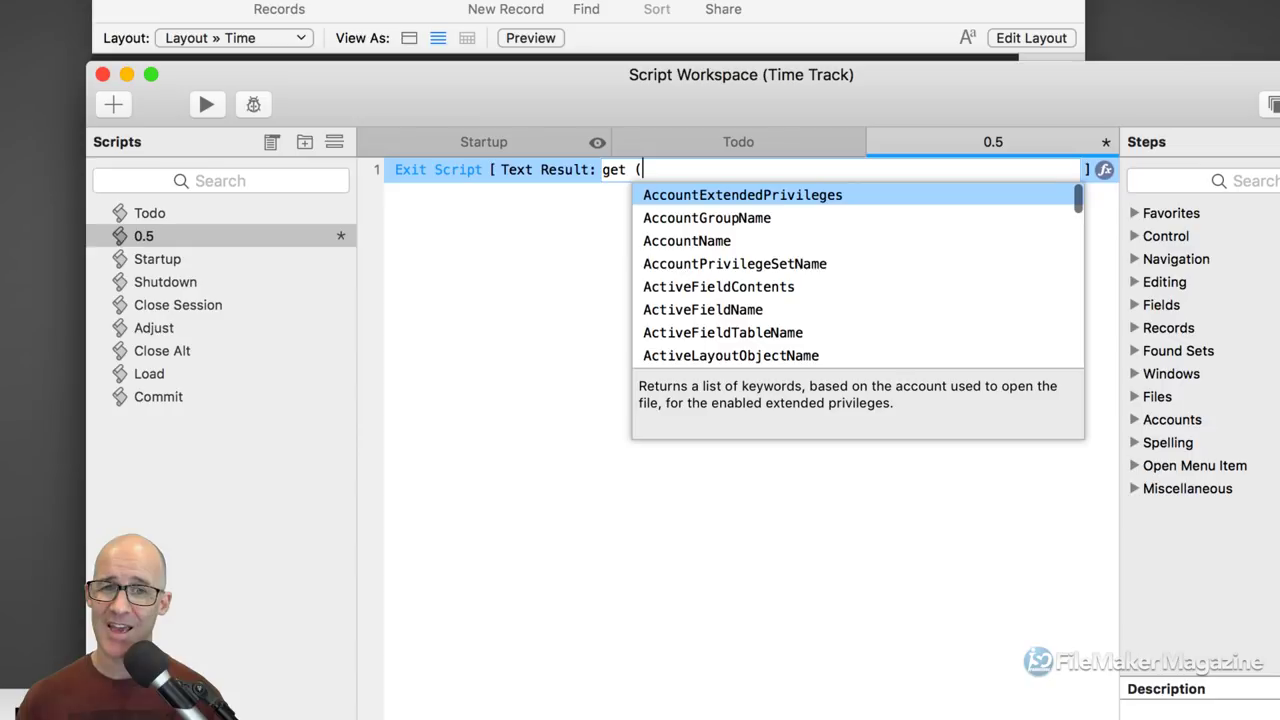
type(" scriptnam")
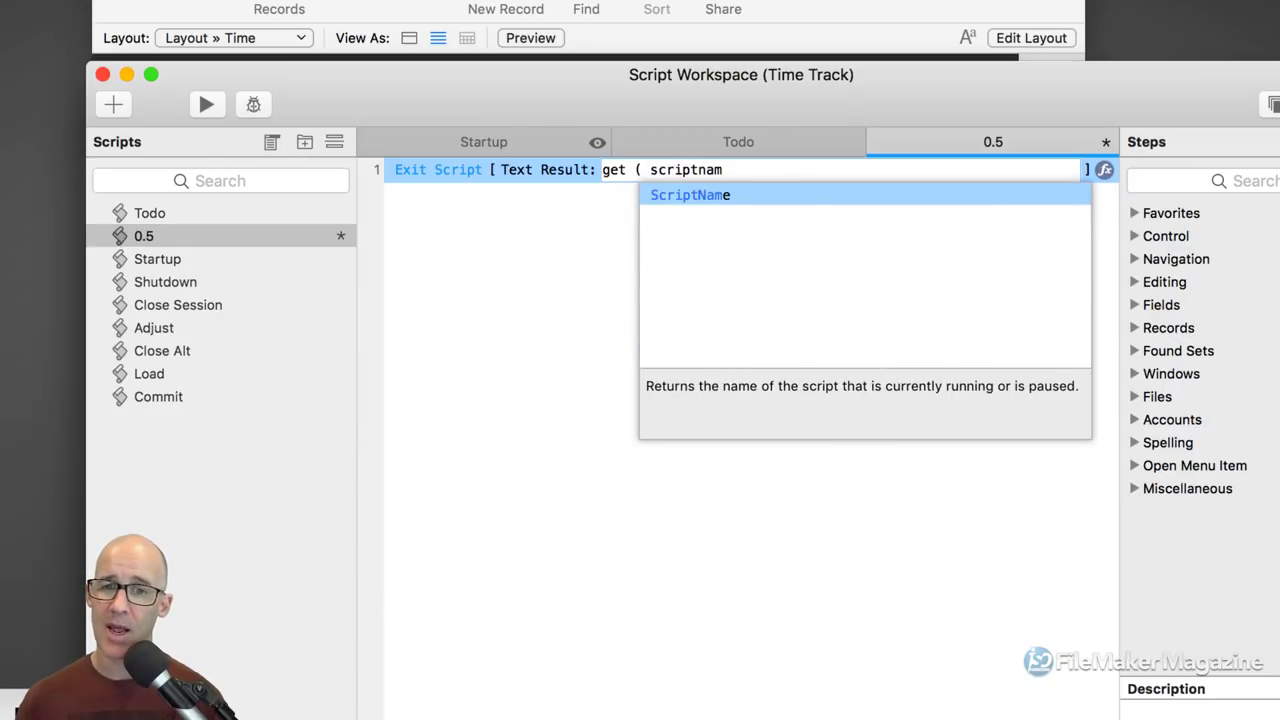
key("Return")
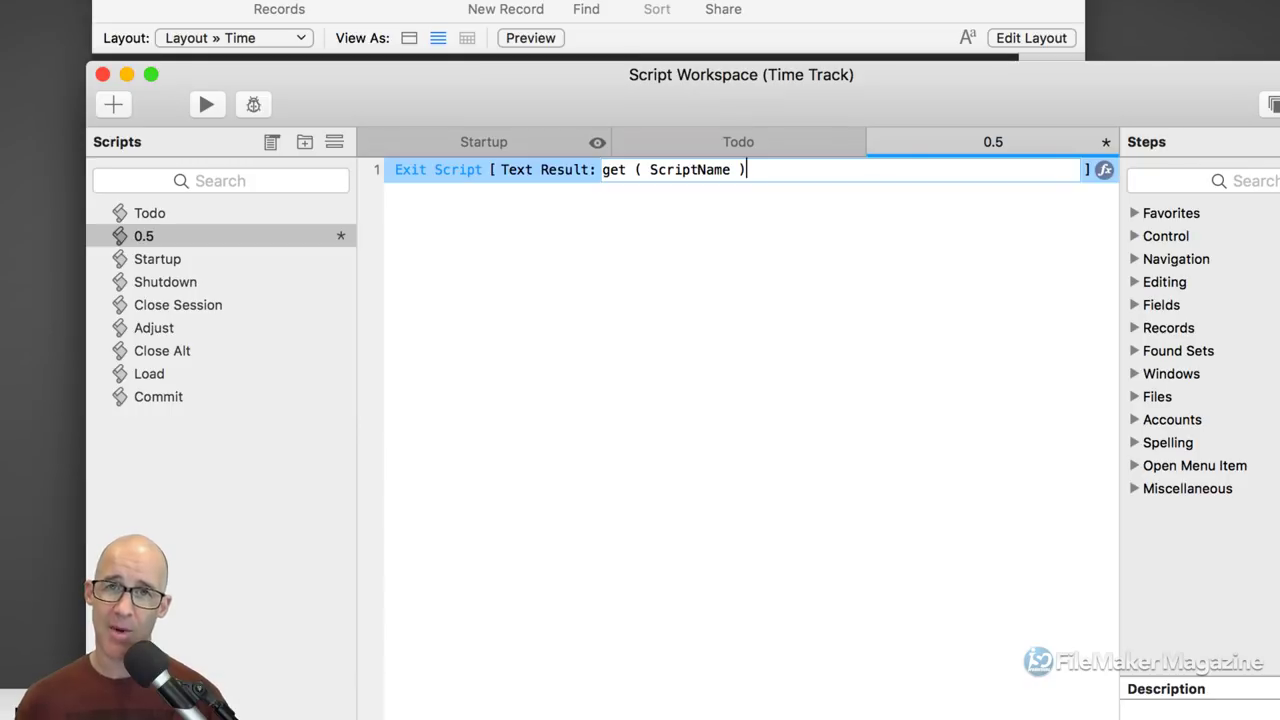
left_click(934, 264)
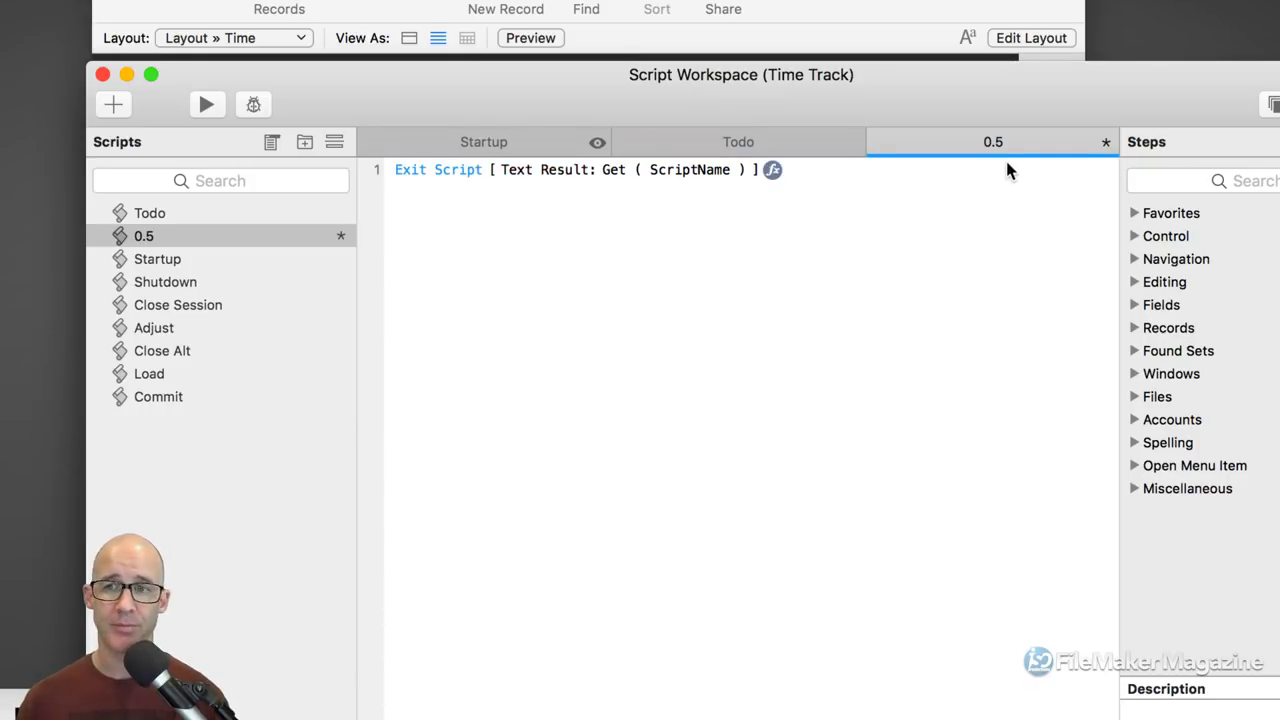
key("super+s")
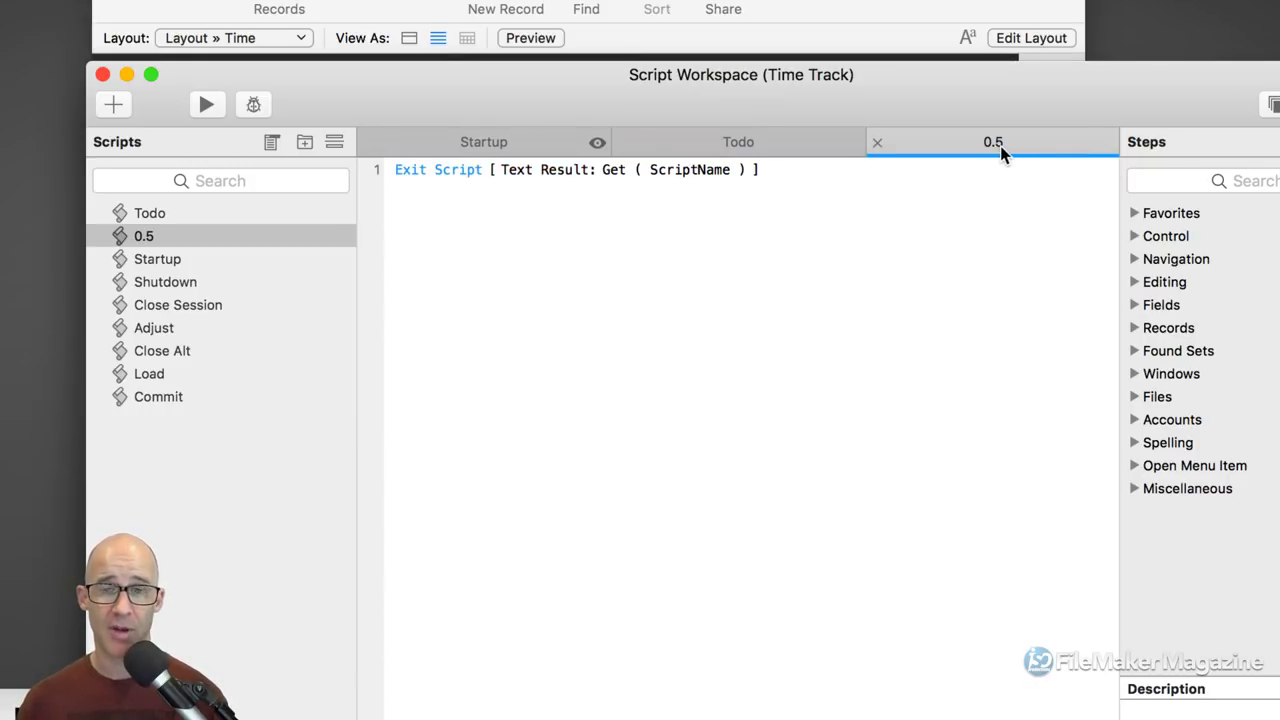
Step: Rename the 0.5 script to 1.0
double_click(1001, 150)
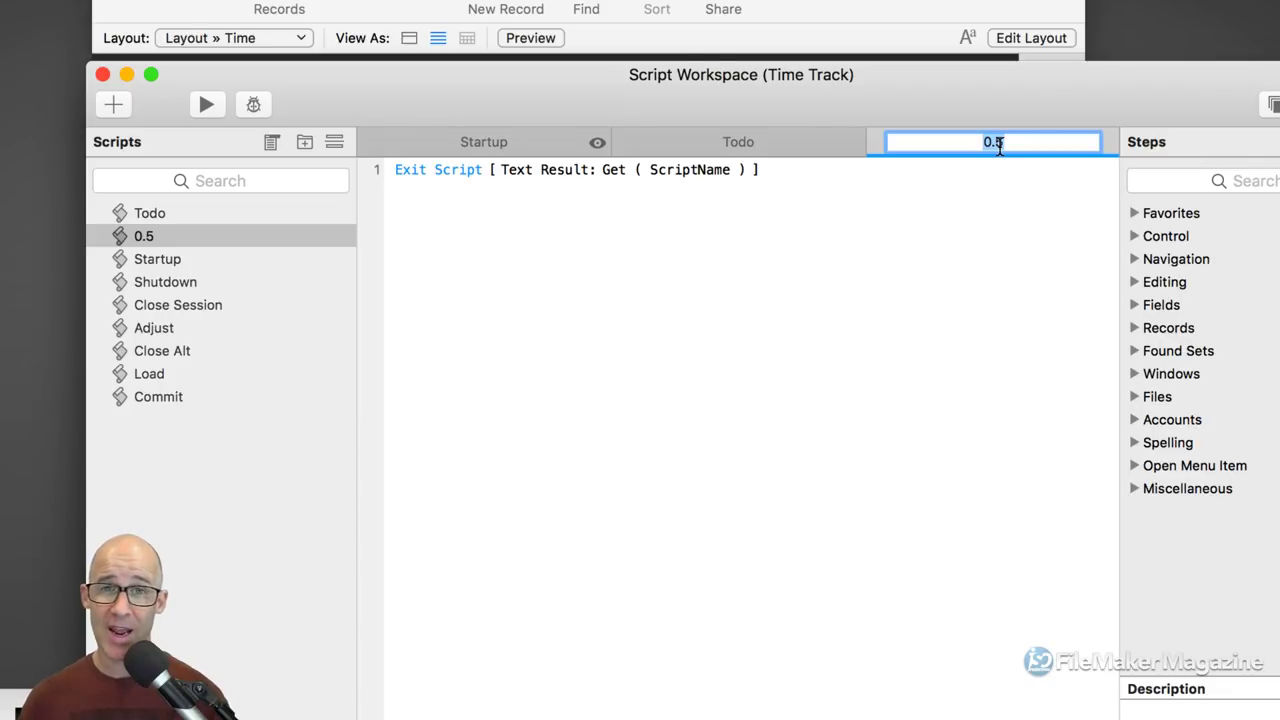
type("0")
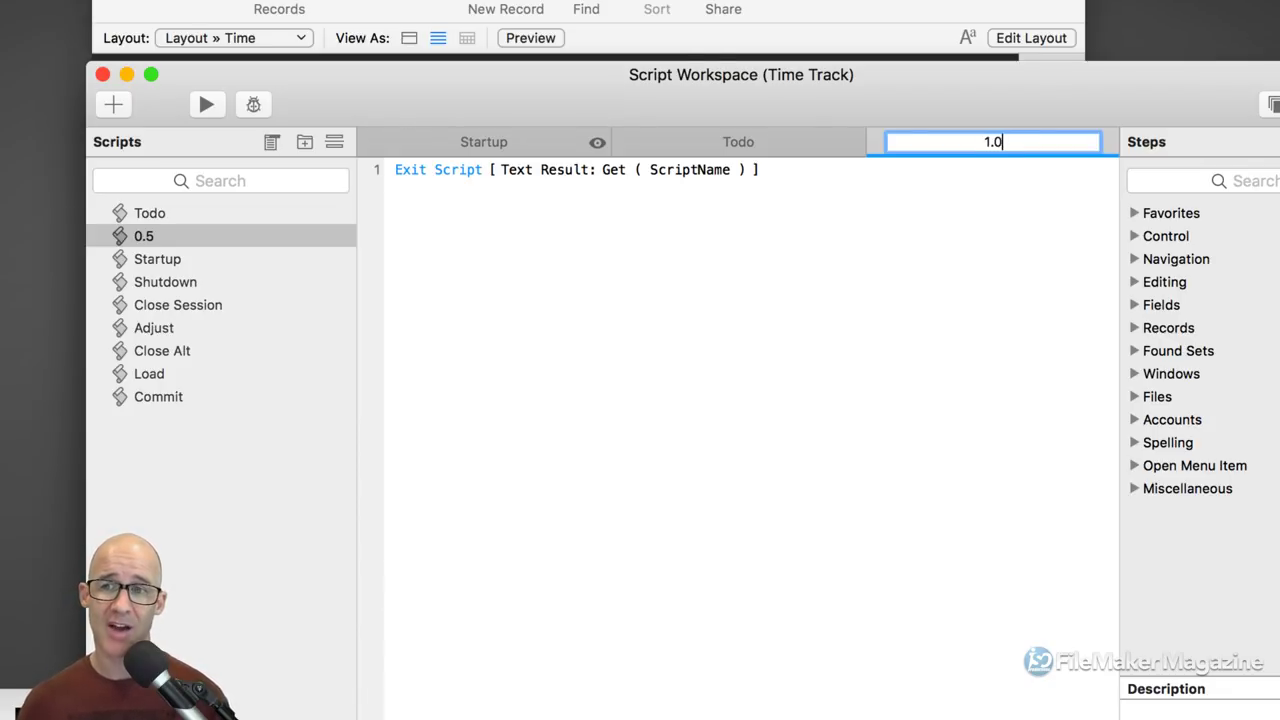
left_click(955, 272)
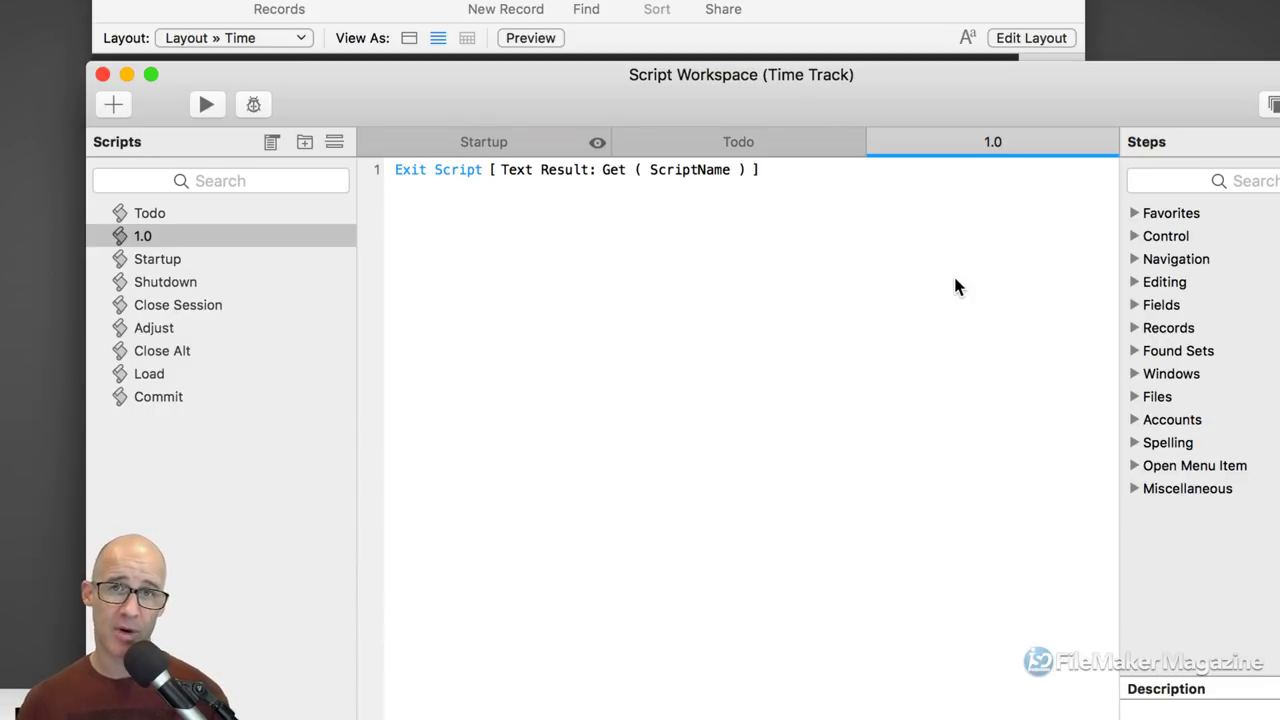
left_click(473, 167)
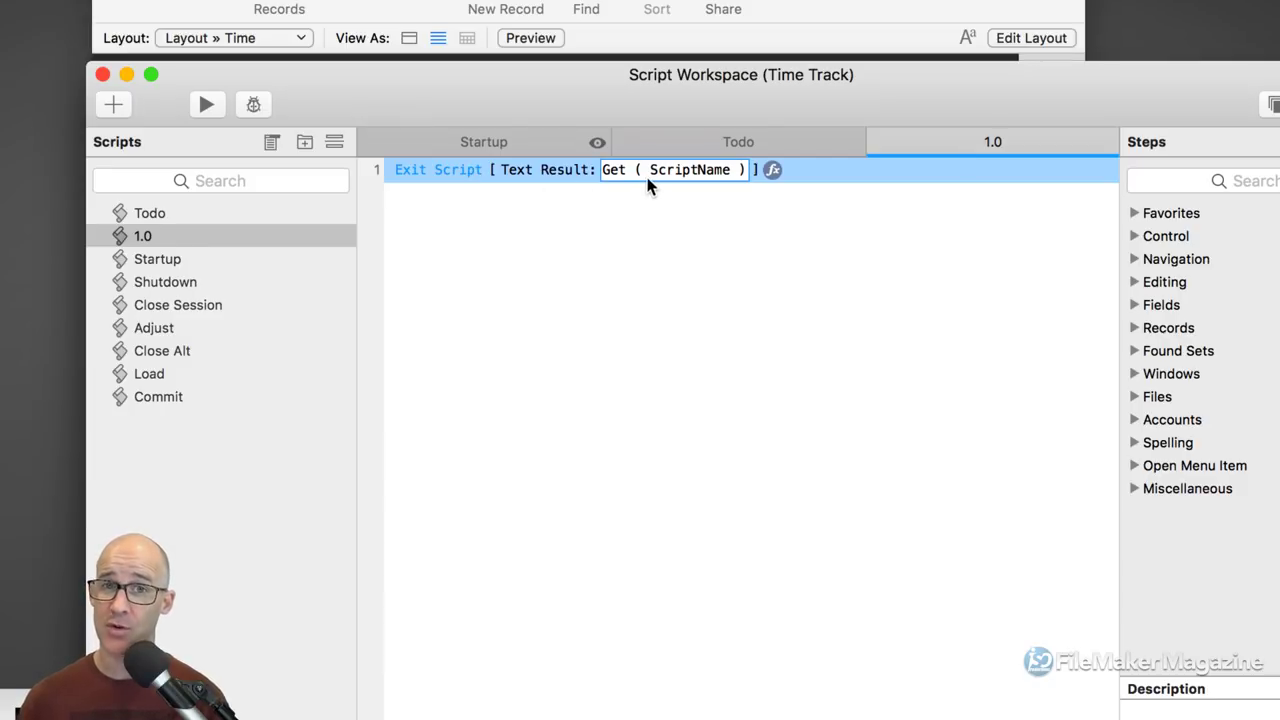
Step: Rename the script to 1.1 and move it above Todo in the Scripts list
double_click(1011, 142)
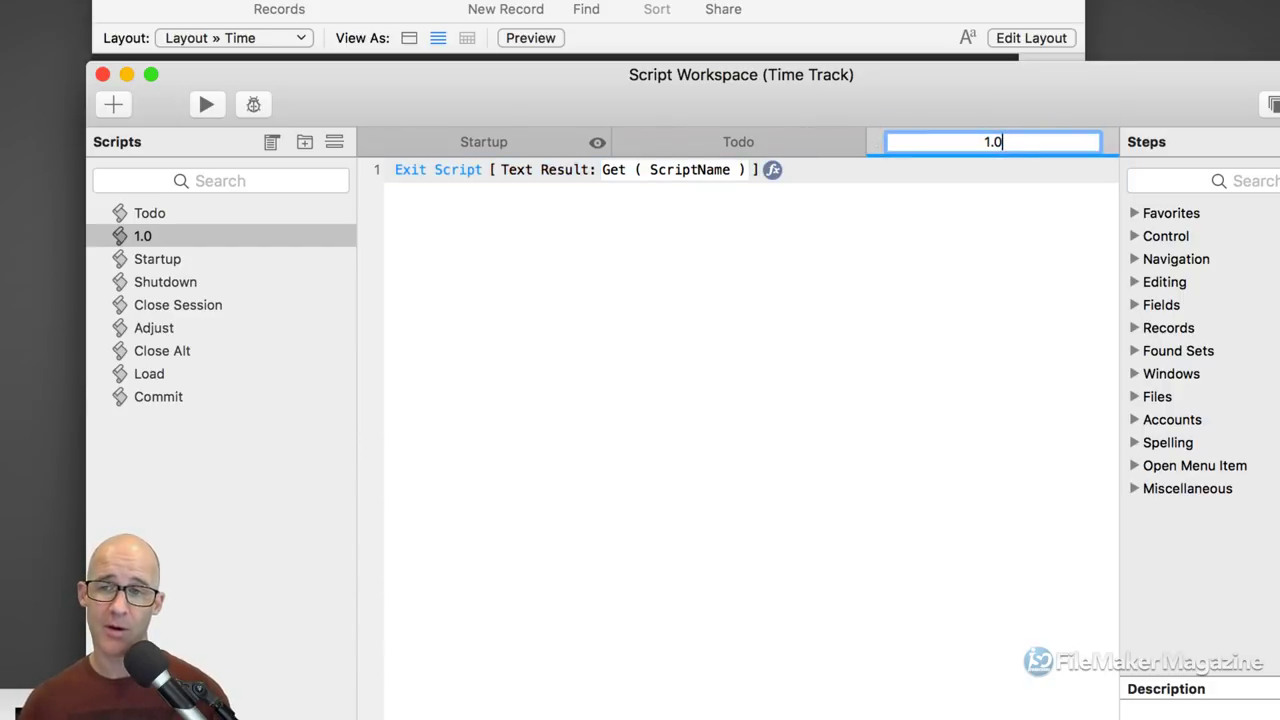
type("1.1")
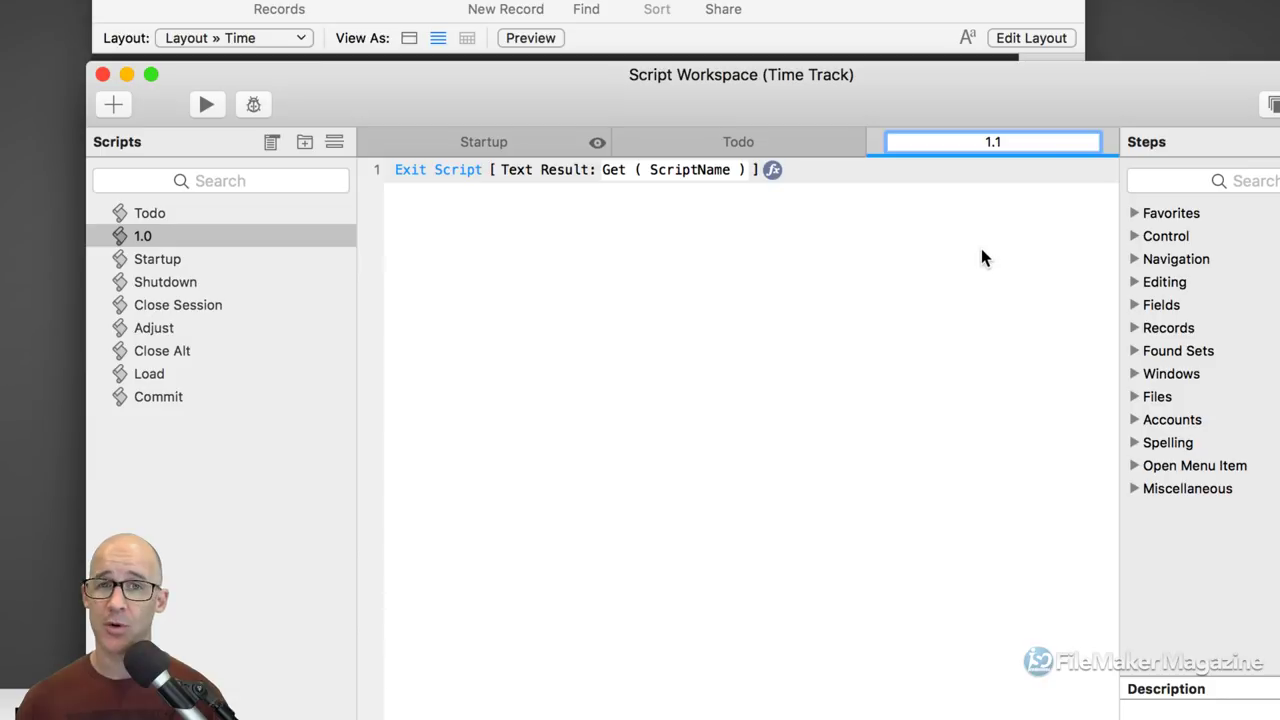
key("Return")
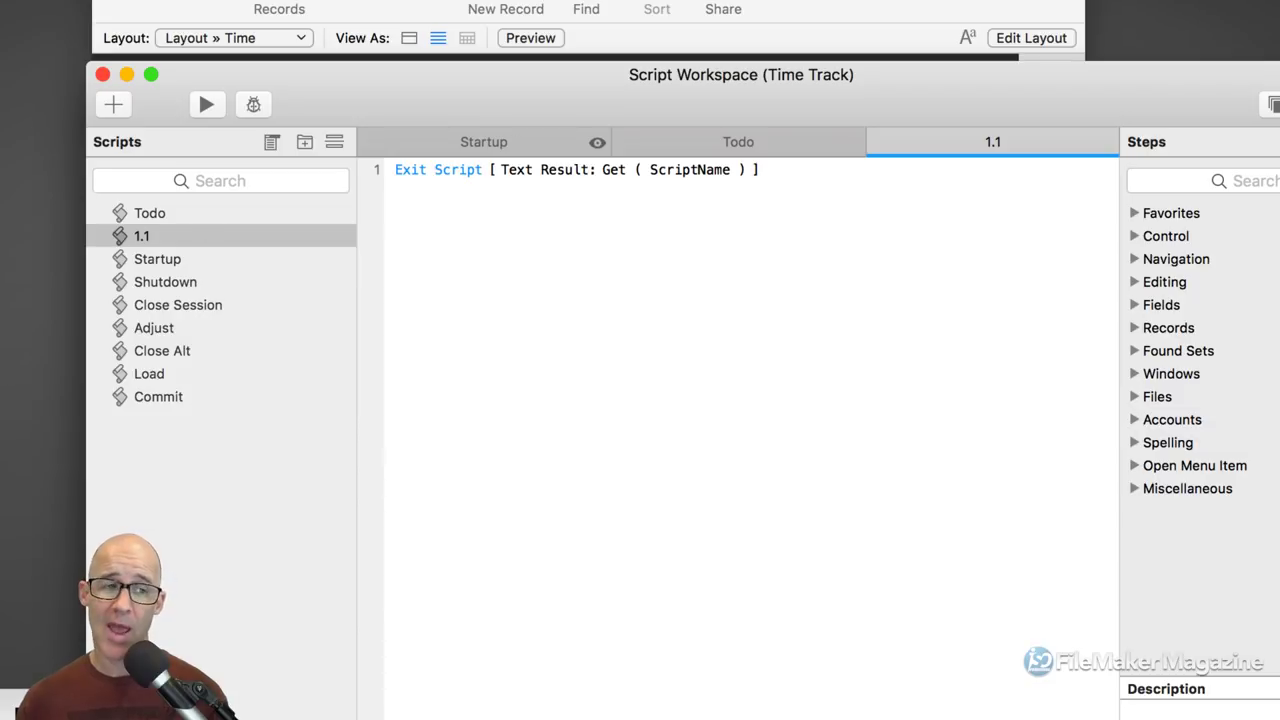
left_click_drag(112, 238, 125, 213)
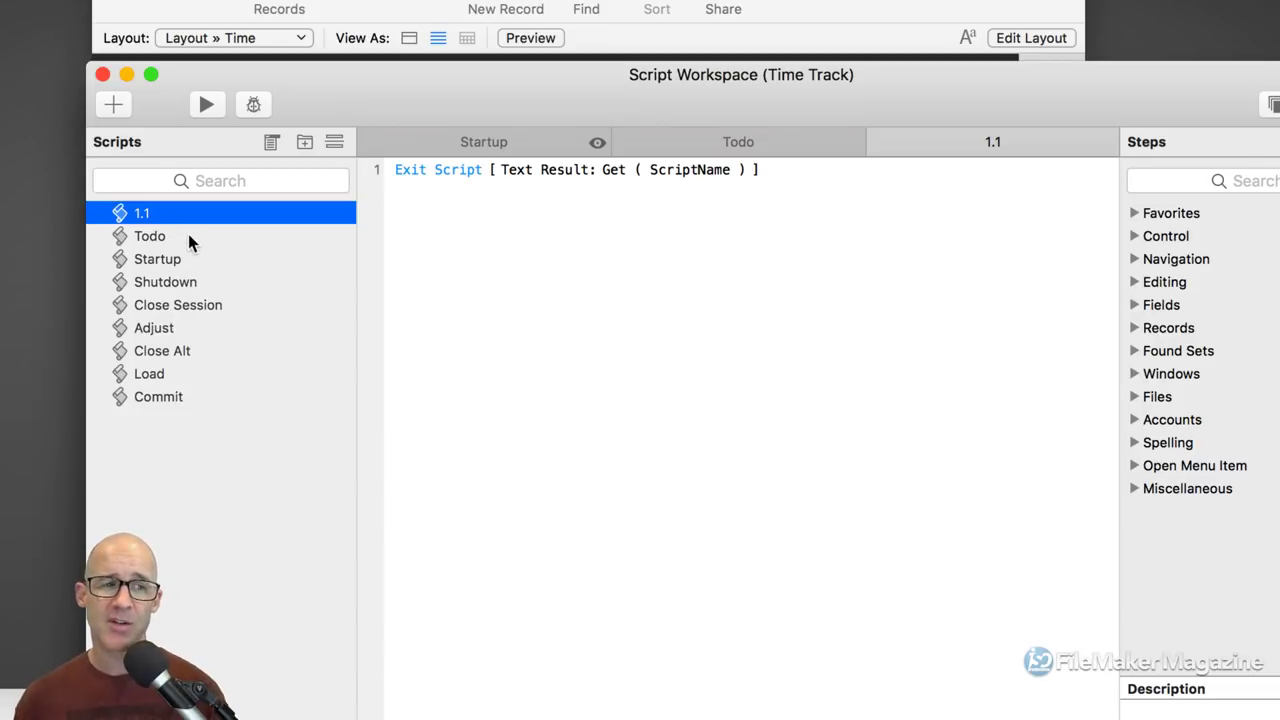
left_click(183, 240)
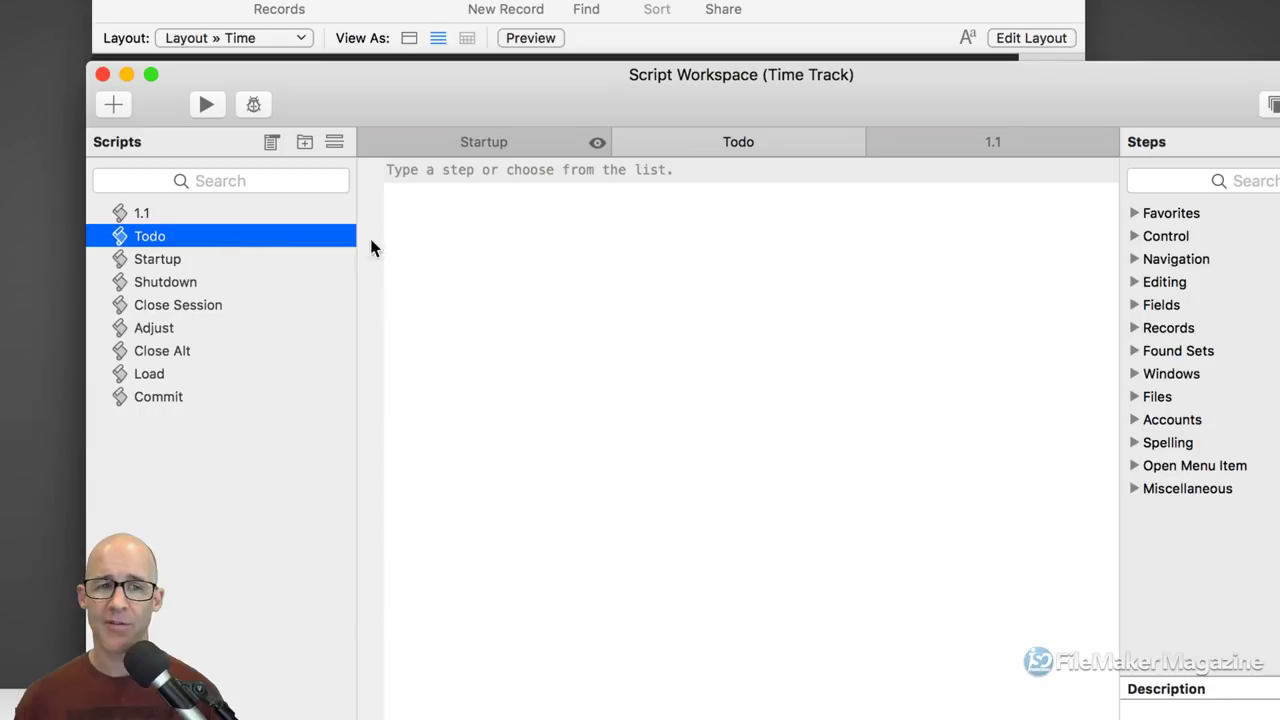
Step: Add the comment '# Fix creating records in popover' to Todo and duplicate it
left_click(417, 247)
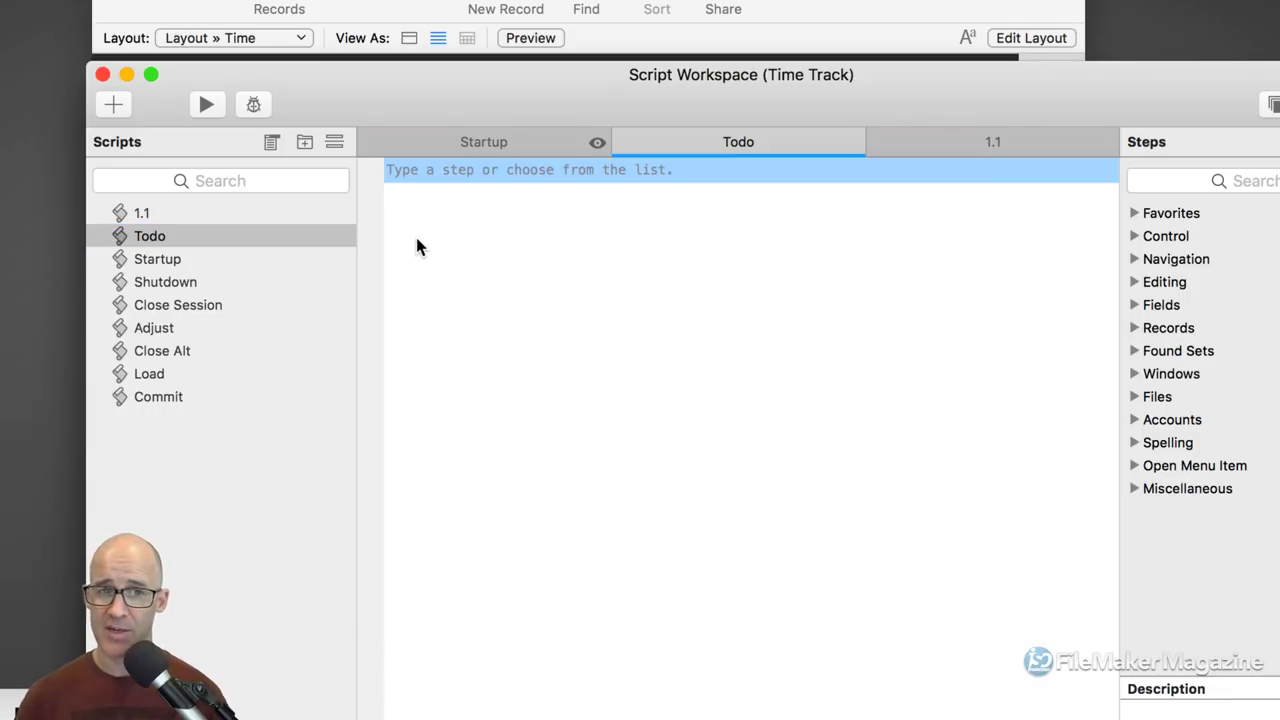
key("Return")
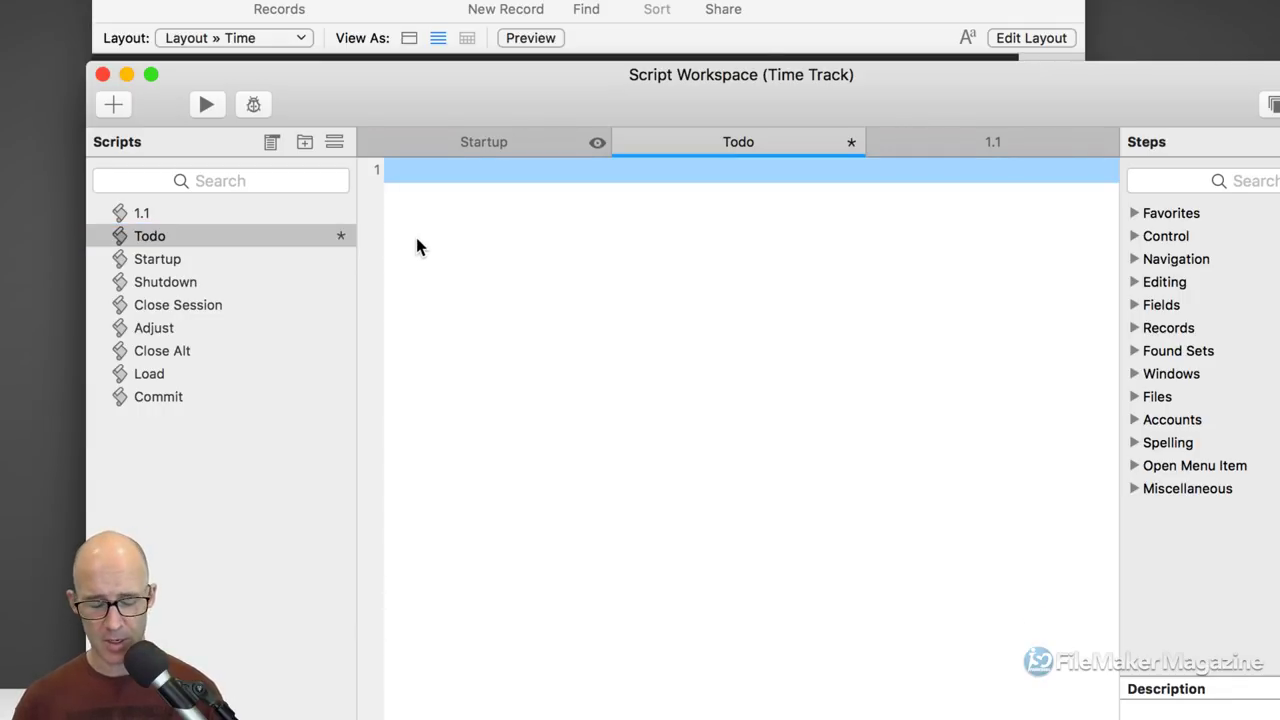
type("# Fix creating records in popover")
key("Return")
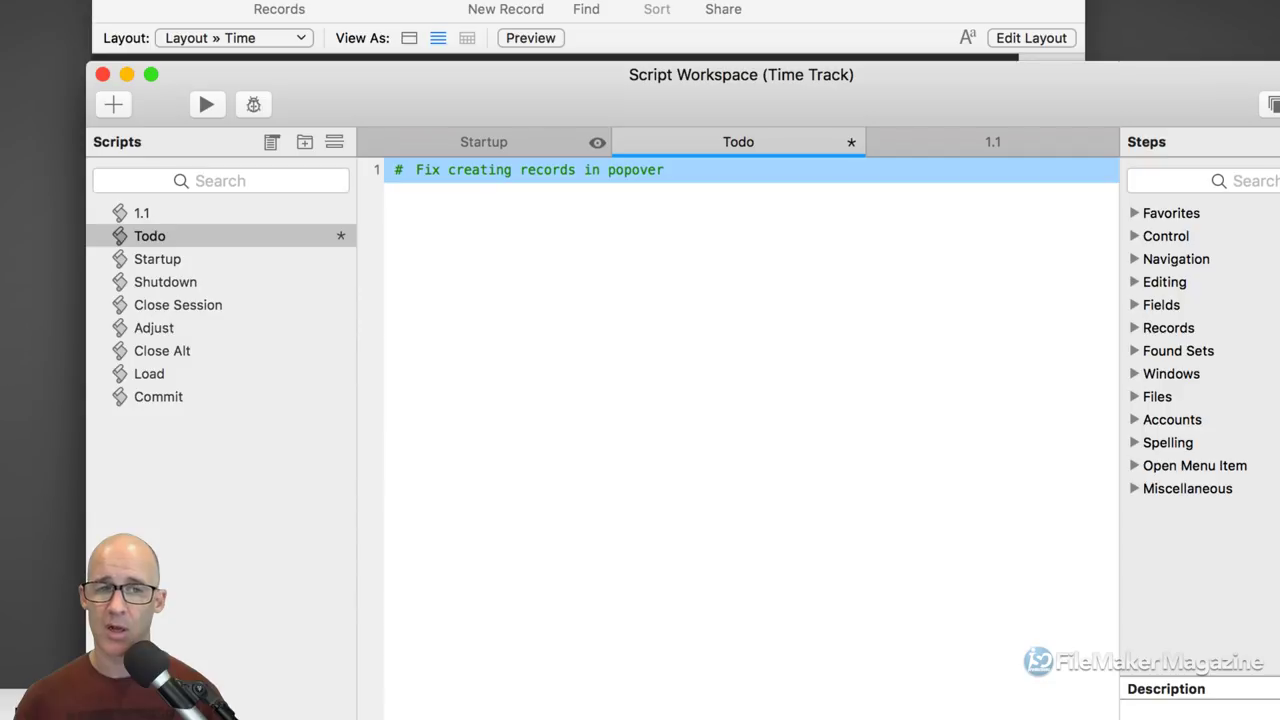
key("super+d")
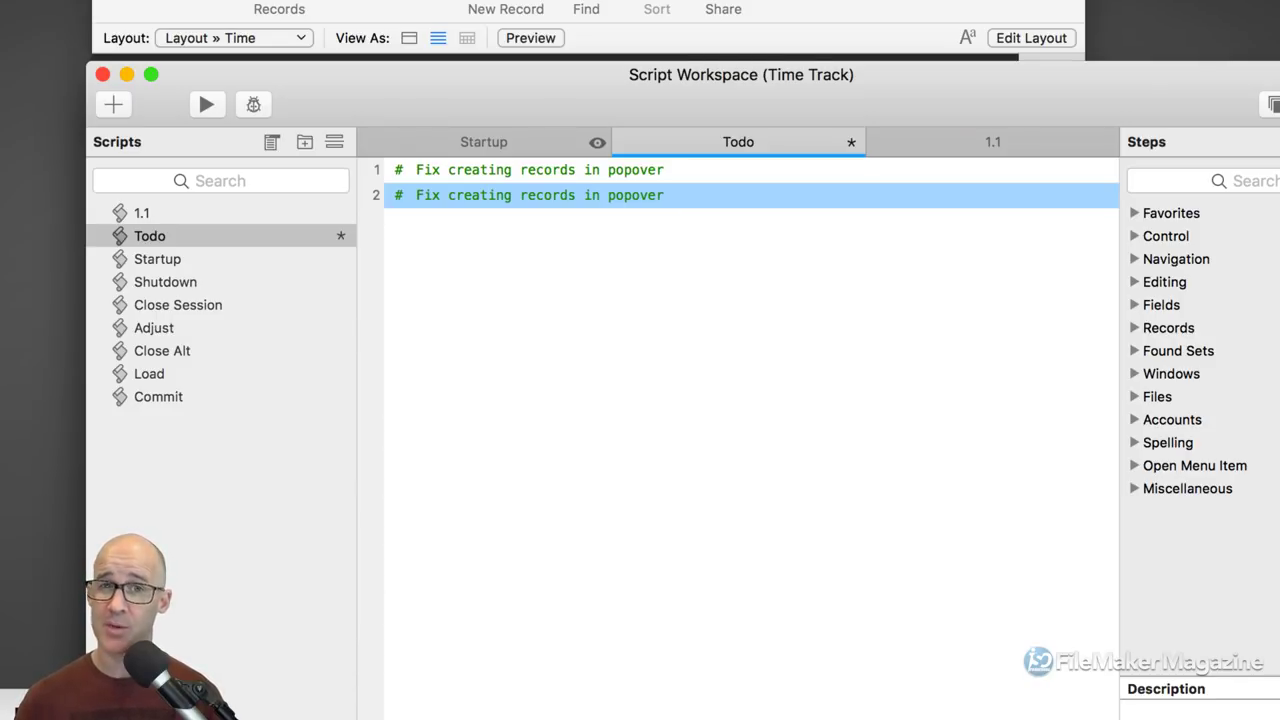
Step: Change the second comment to 'Fix active/nonactive projects value list.', end the first with a period, and save
left_click(409, 195)
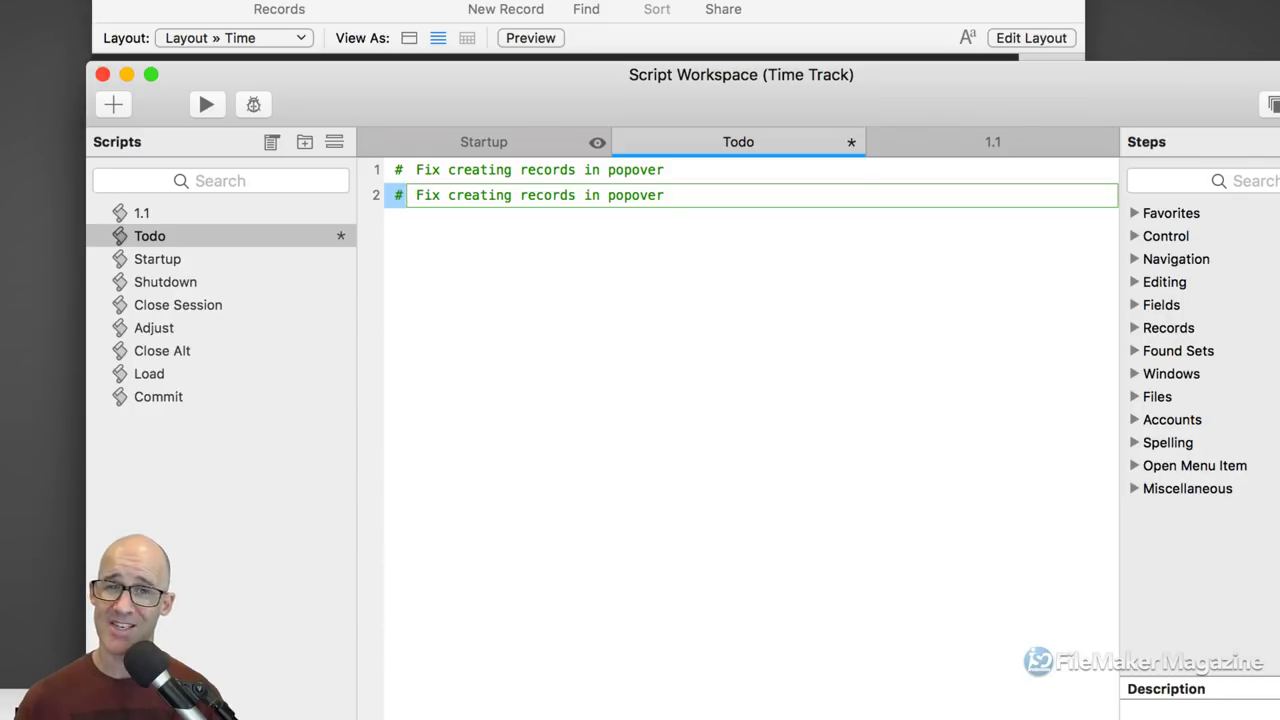
key("super+a")
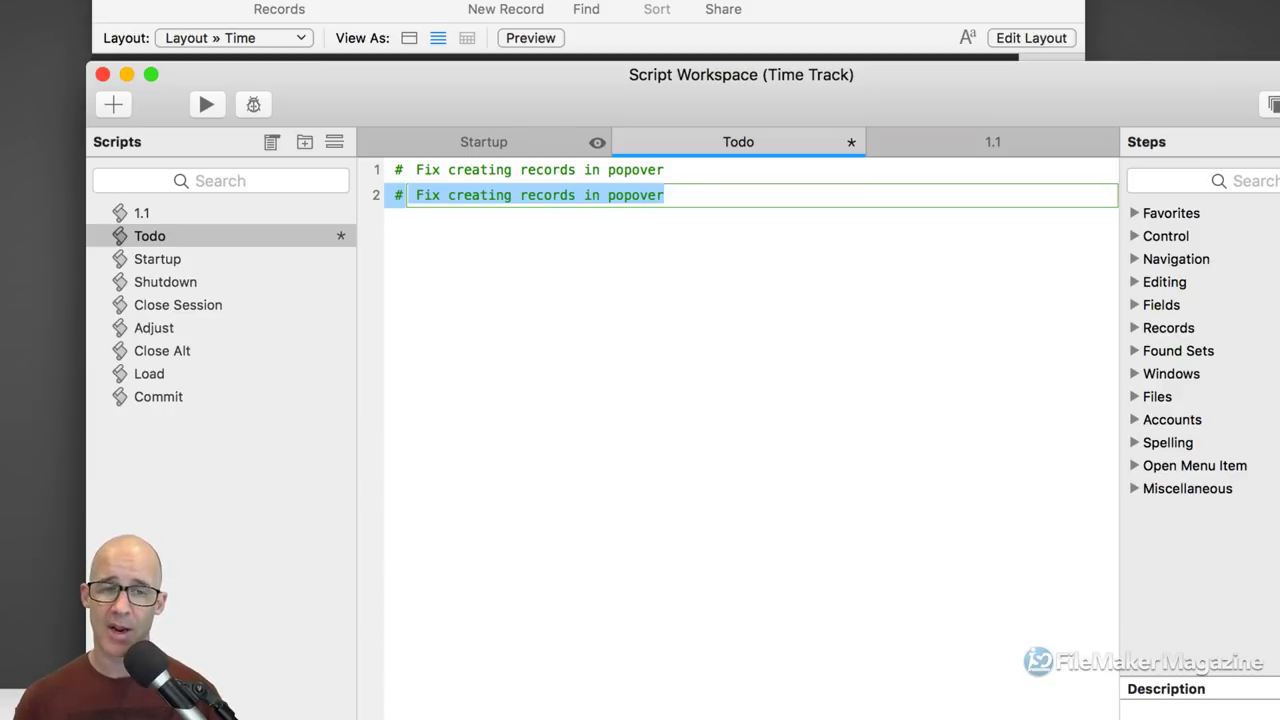
type("Fixe")
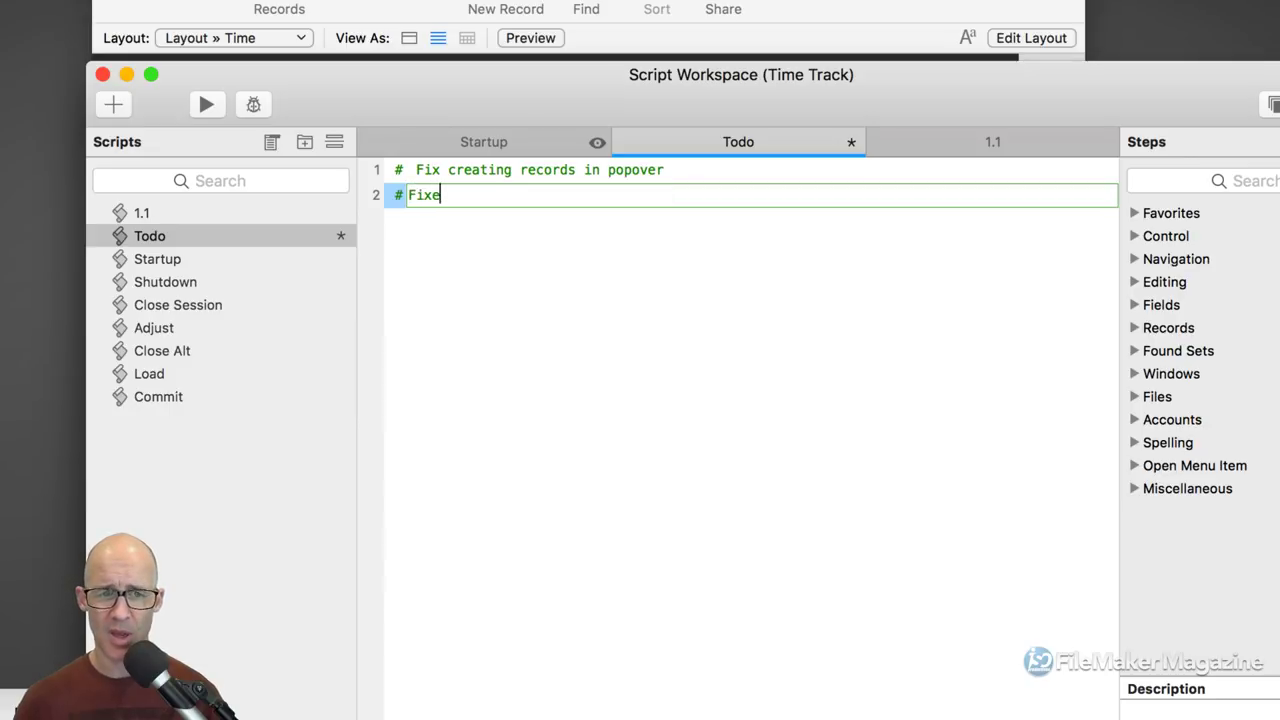
key("Left")
key("Left")
key("Left")
key("Left")
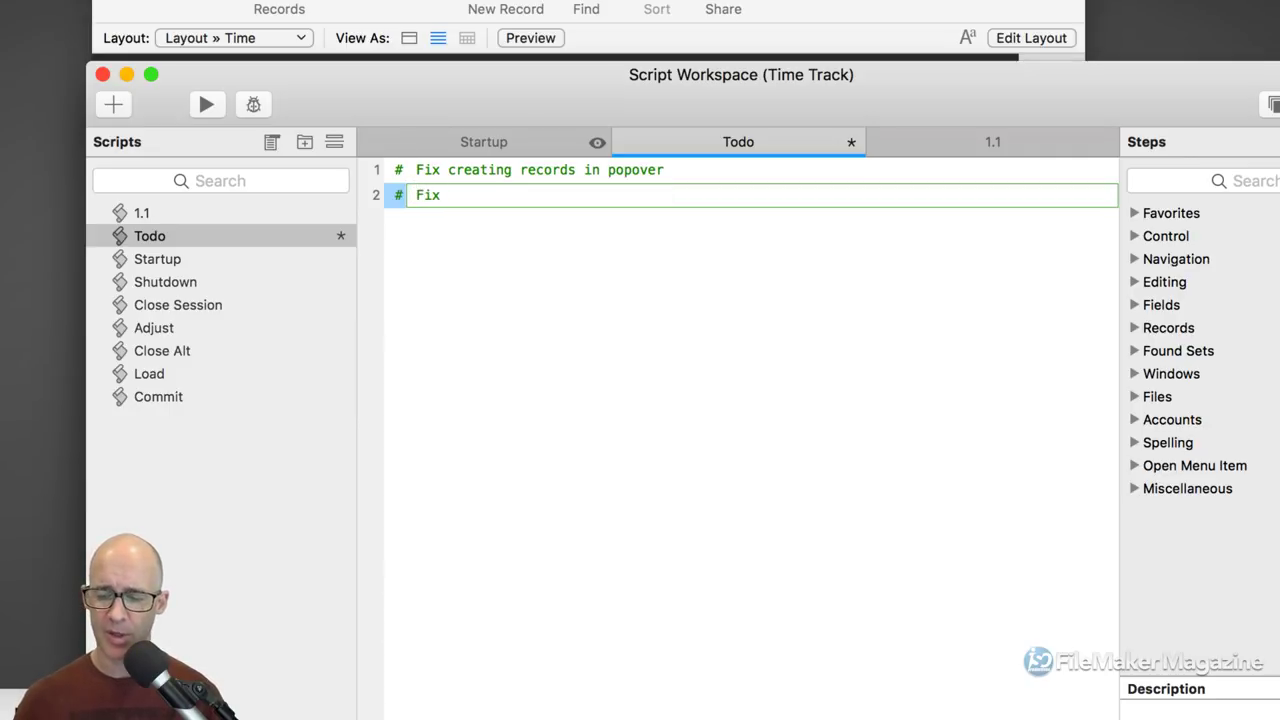
key("Right")
key("Right")
key("Right")
key("Right")
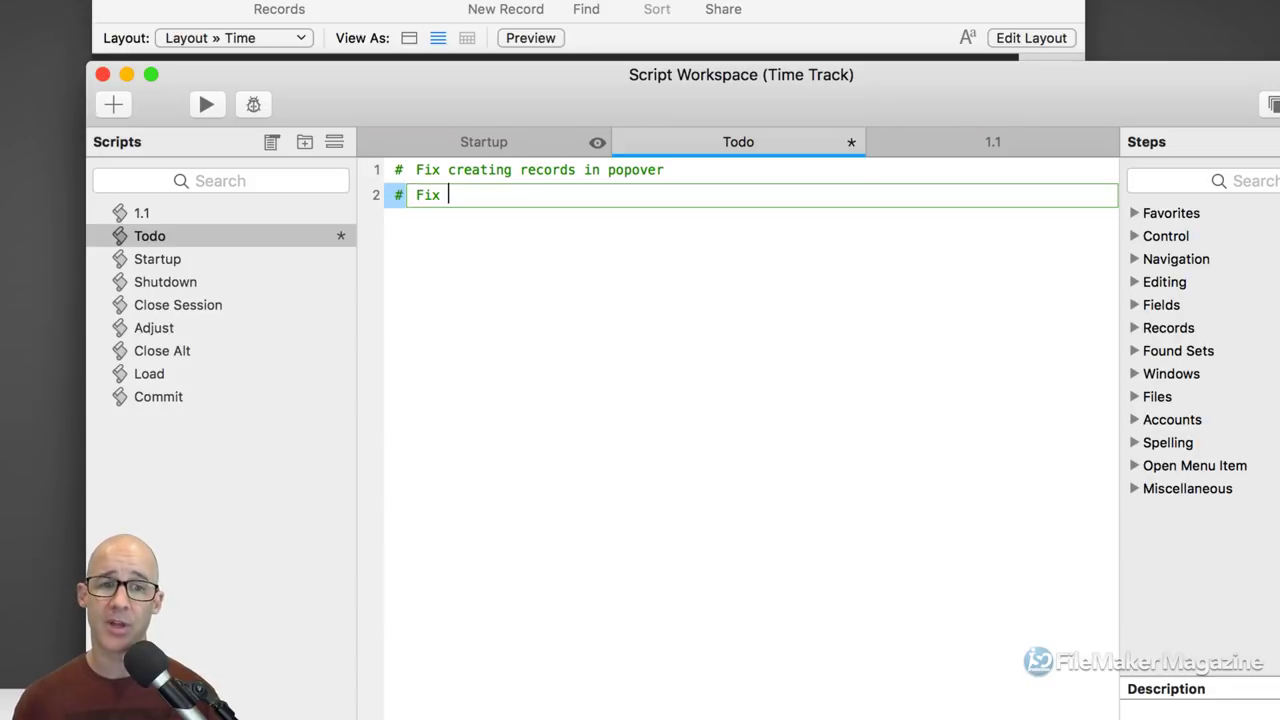
type("active")
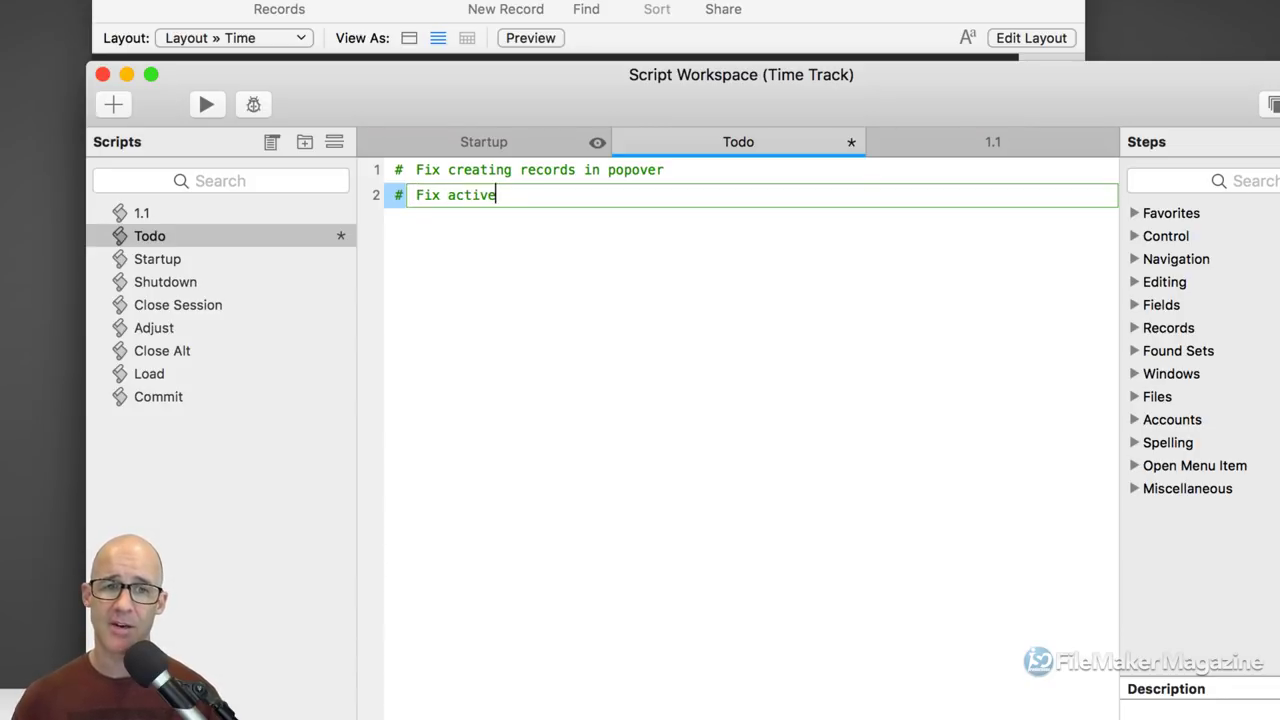
type("/nona")
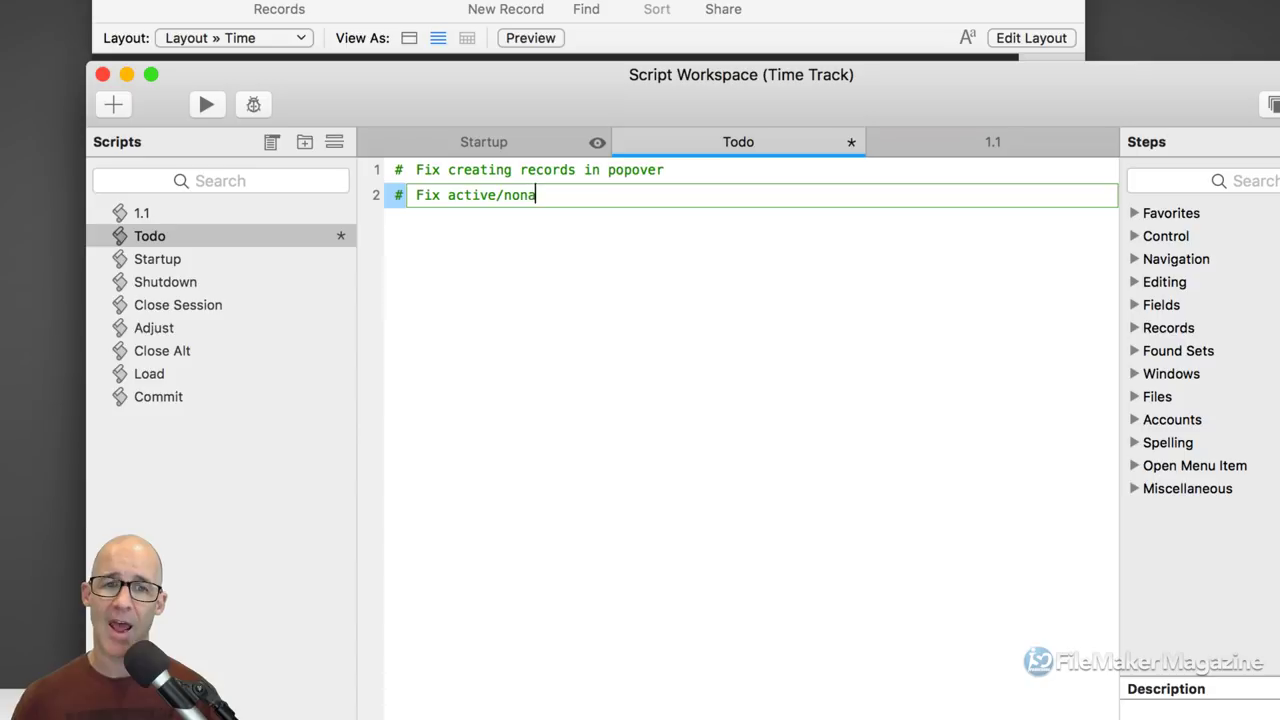
type("ctive prosi")
key("BackSpace")
key("BackSpace")
type("jects value ")
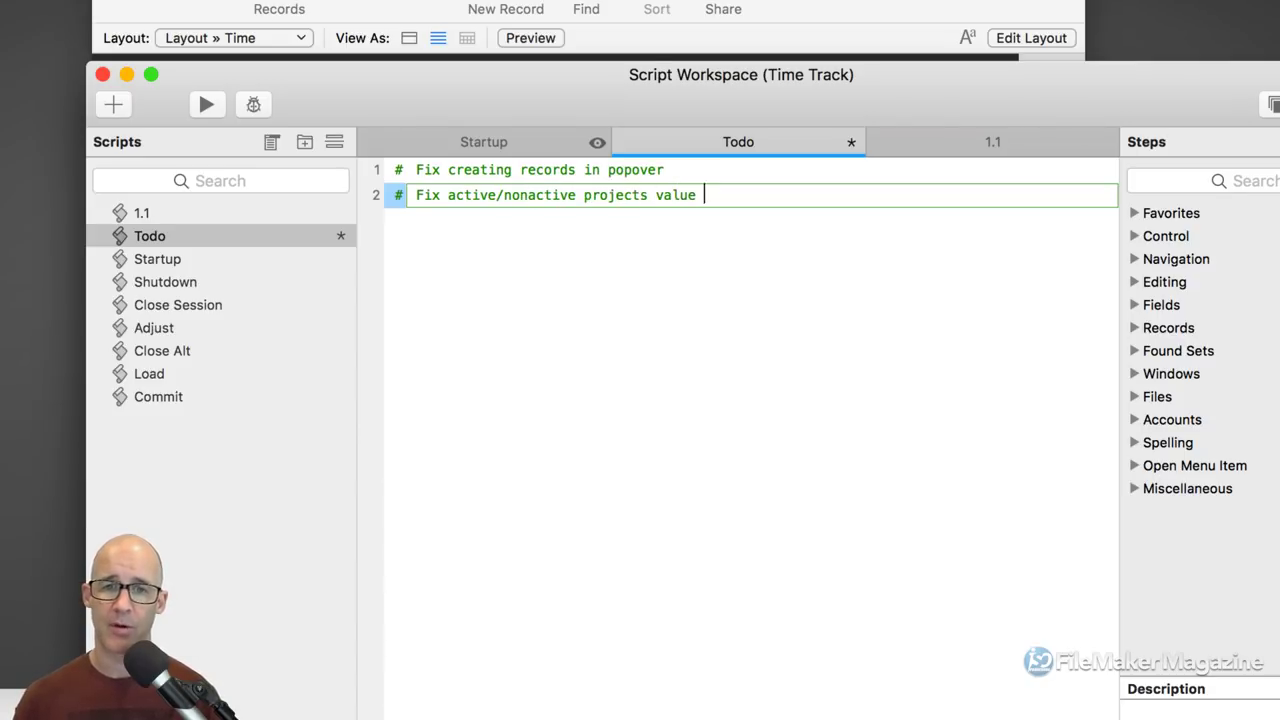
type("list.")
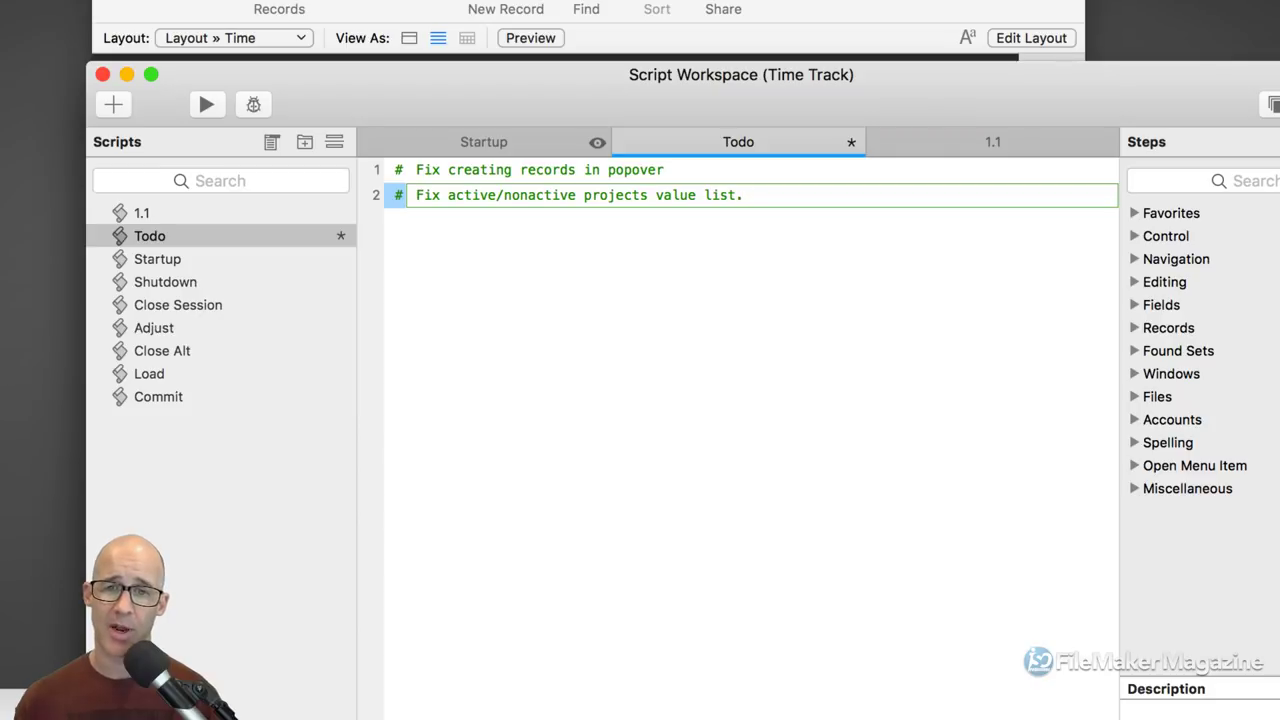
left_click(673, 170)
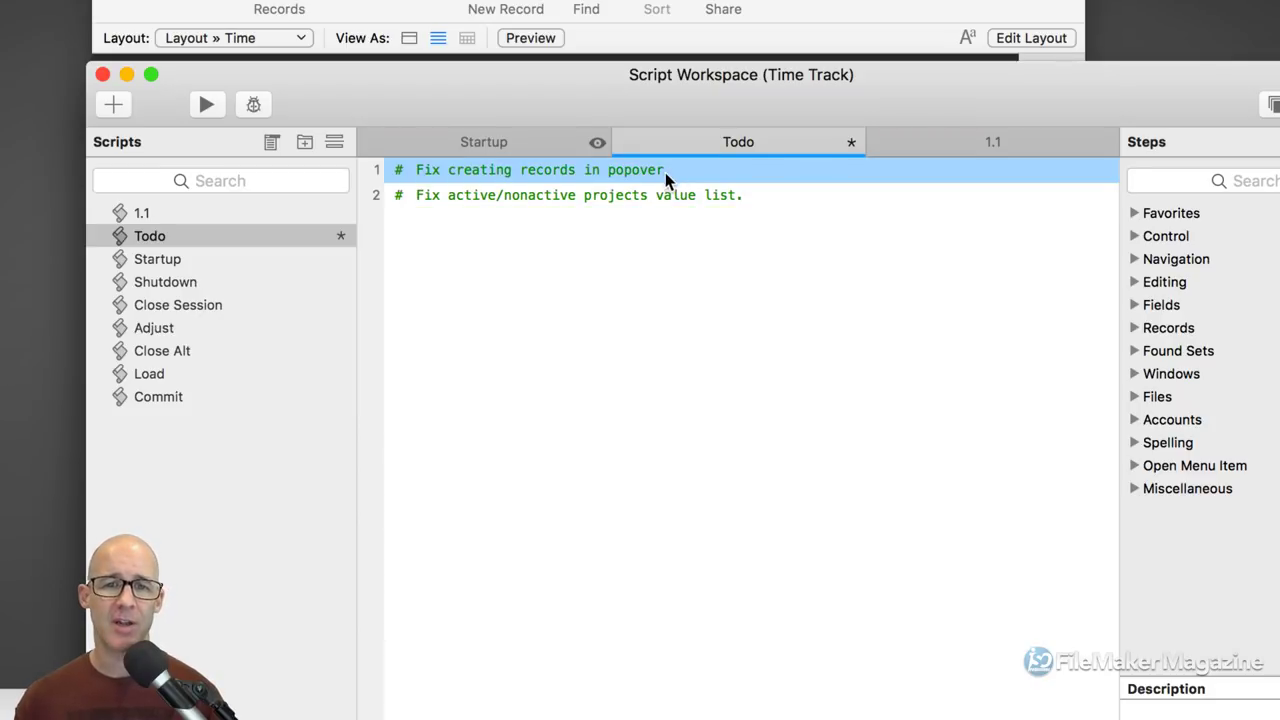
left_click(665, 172)
type(".")
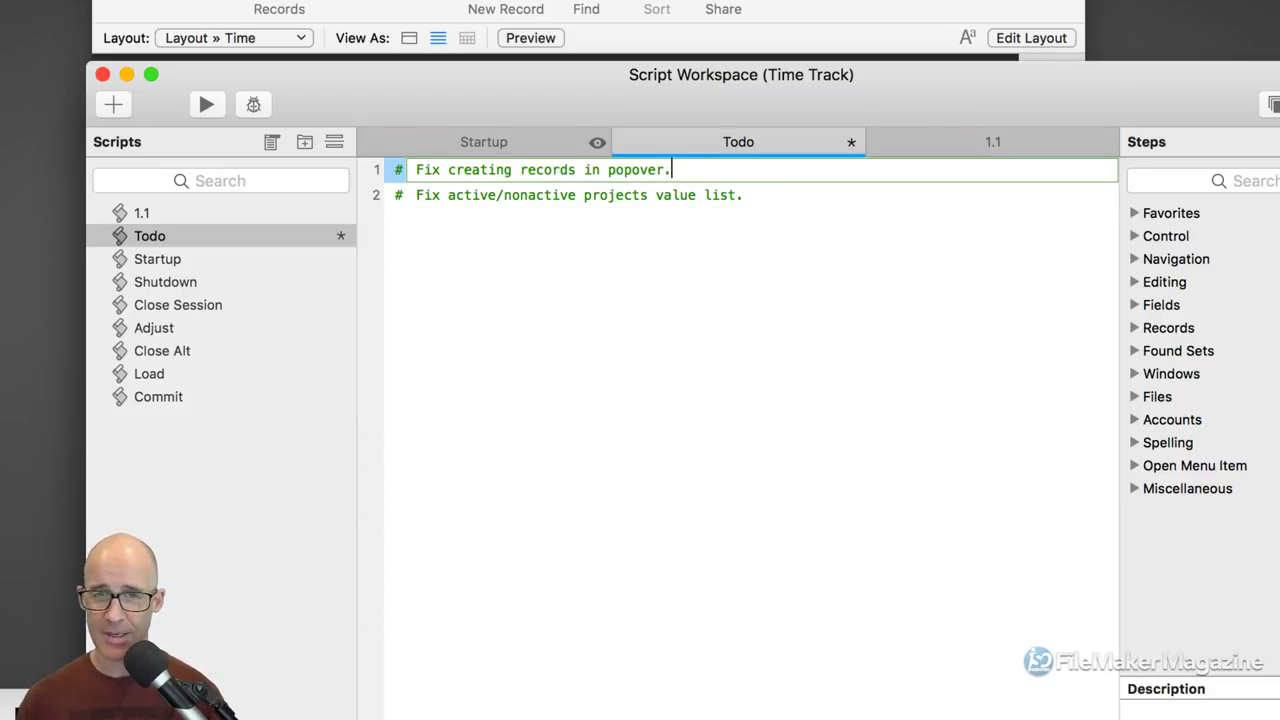
key("super+s")
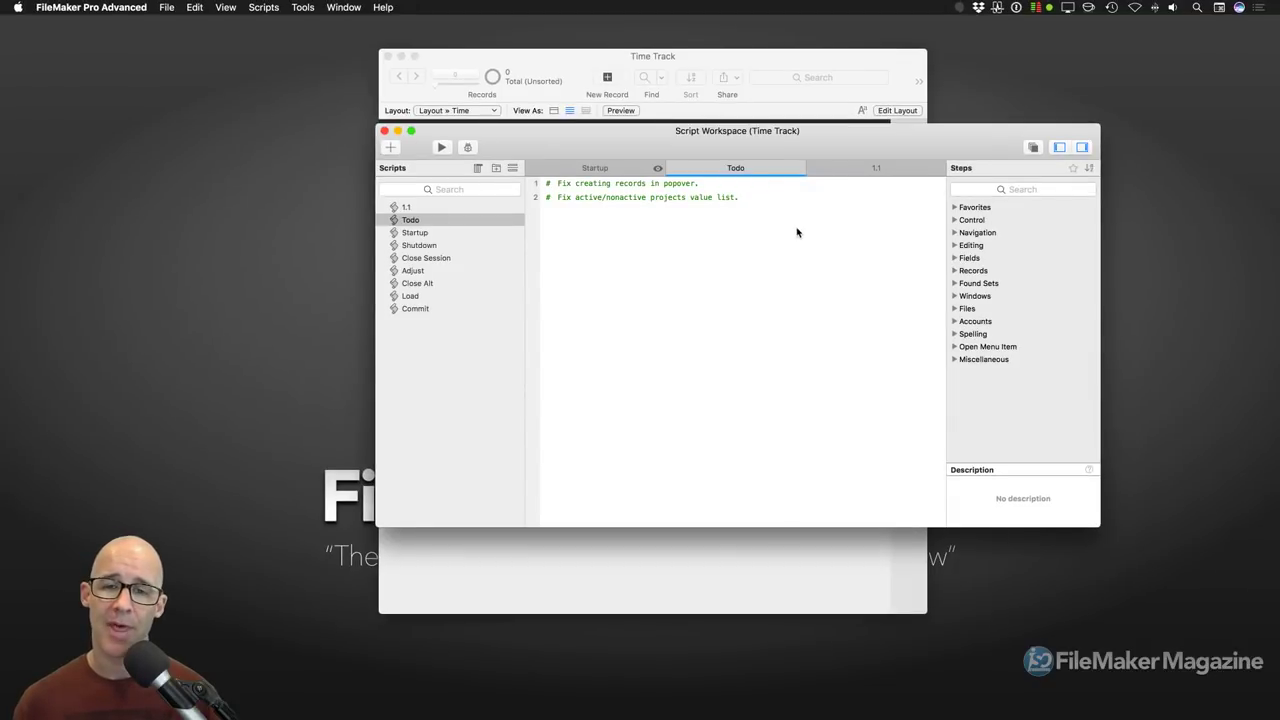
Step: Close the Todo and 1.1 scripts and the Script Workspace
key("super+w")
key("super+w")
left_click_drag(692, 137, 746, 135)
key("super+w")
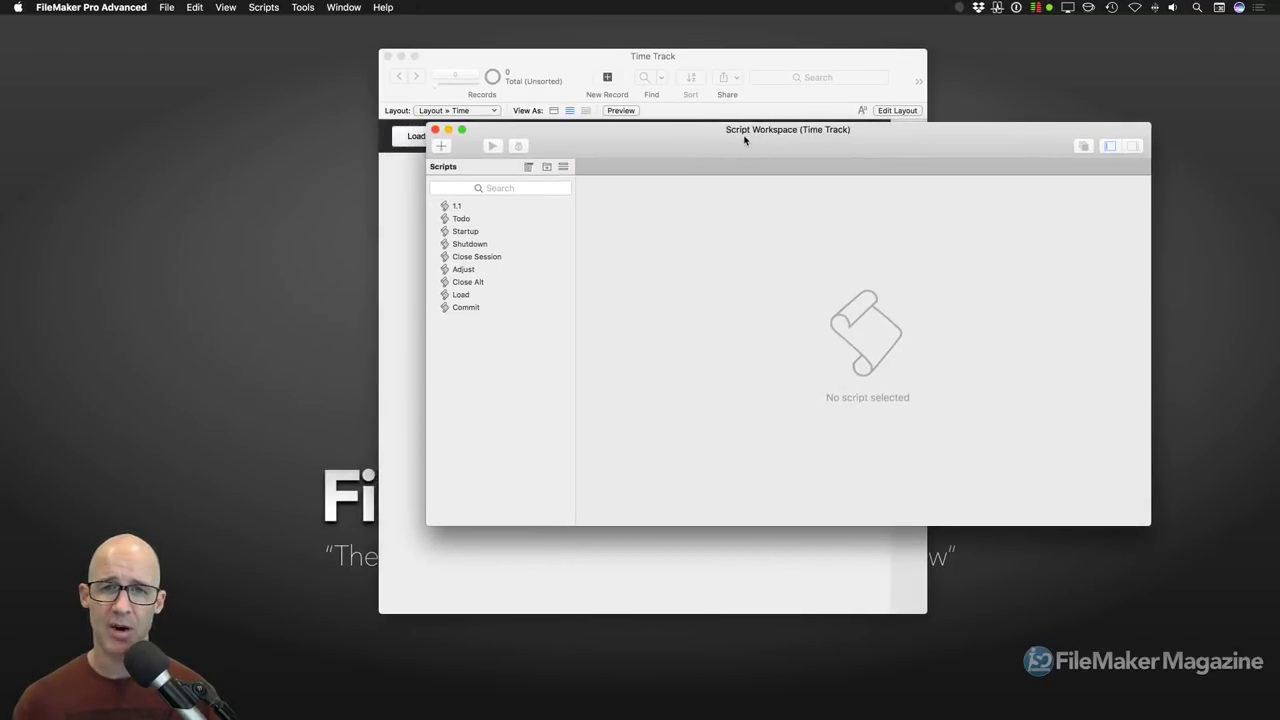
key("super+w")
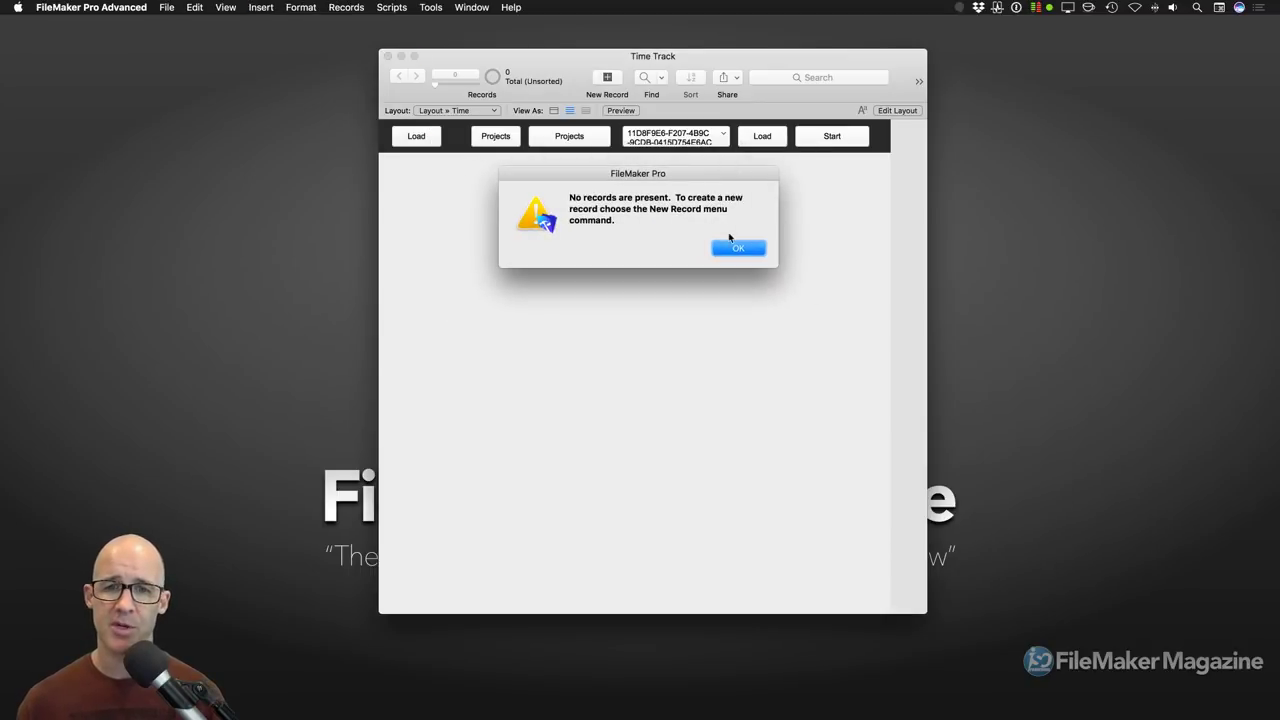
Step: Dismiss the no-records alert and set the project menu to Project 11
left_click(740, 249)
left_click(689, 137)
left_click(689, 149)
left_click_drag(740, 60, 784, 60)
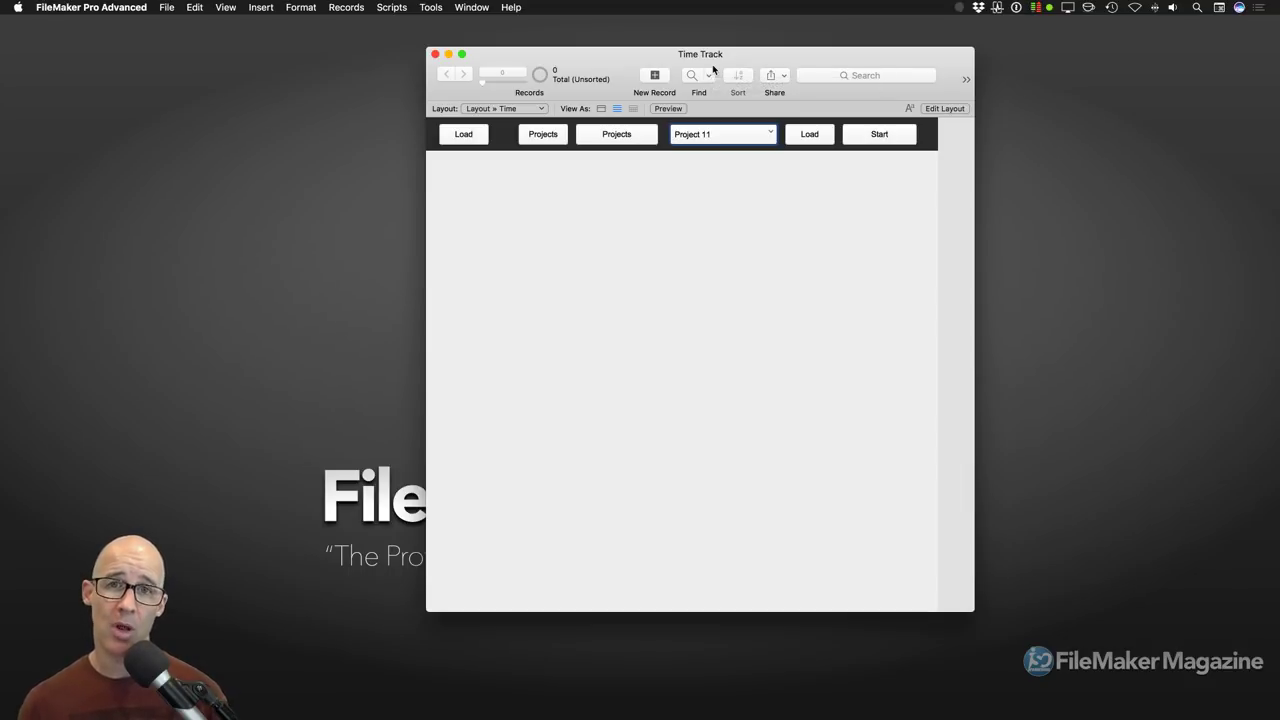
Step: Show the Time Tracker window via Window > Show Window and place it beside Time Track
left_click(471, 7)
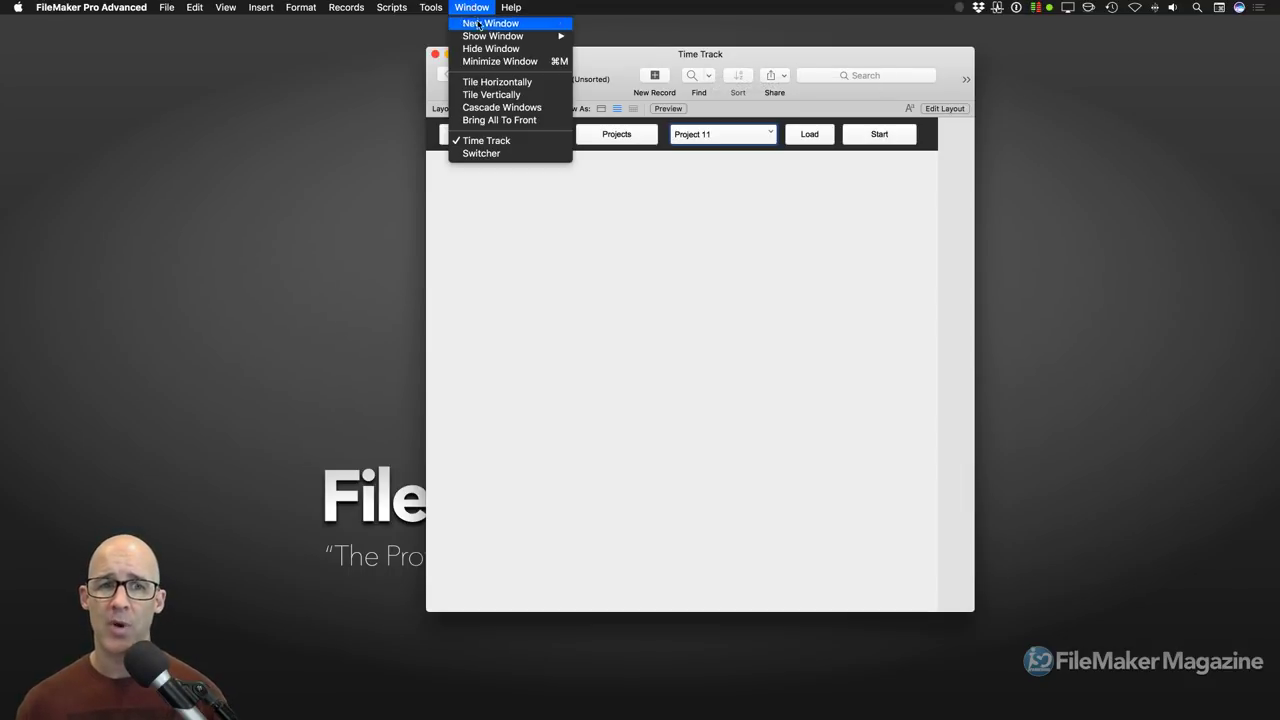
mouse_move(481, 38)
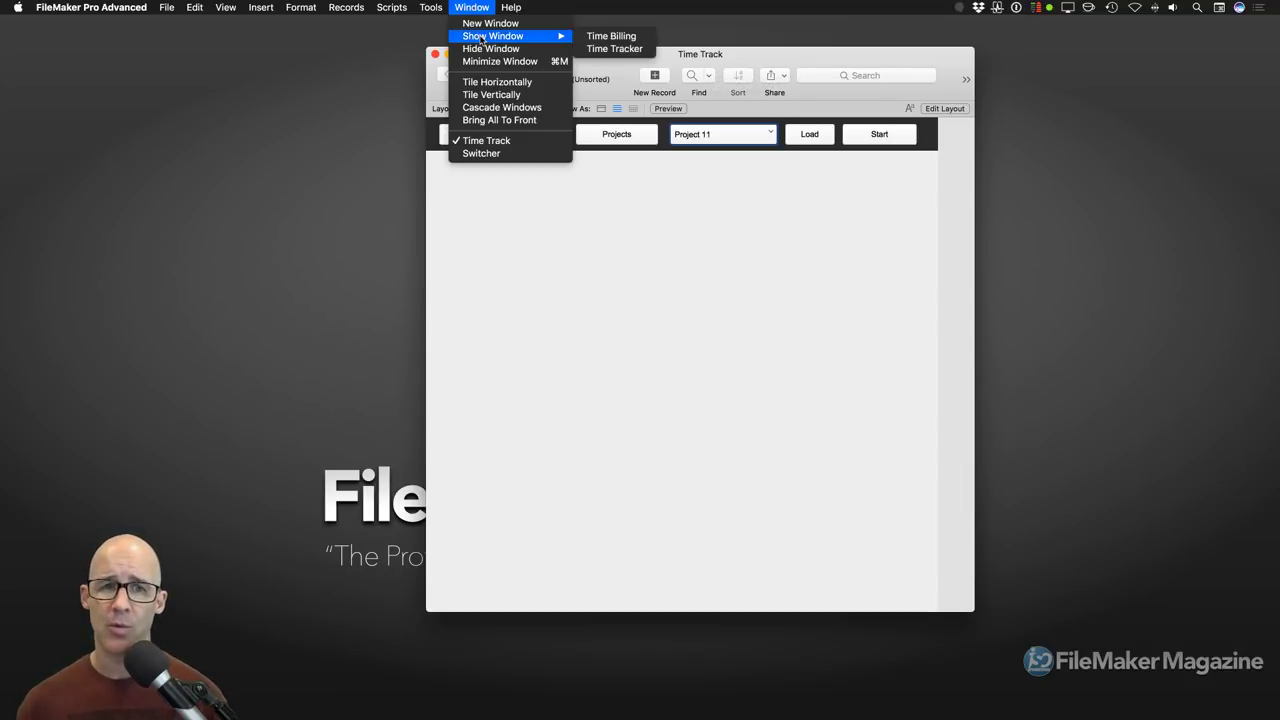
left_click(620, 50)
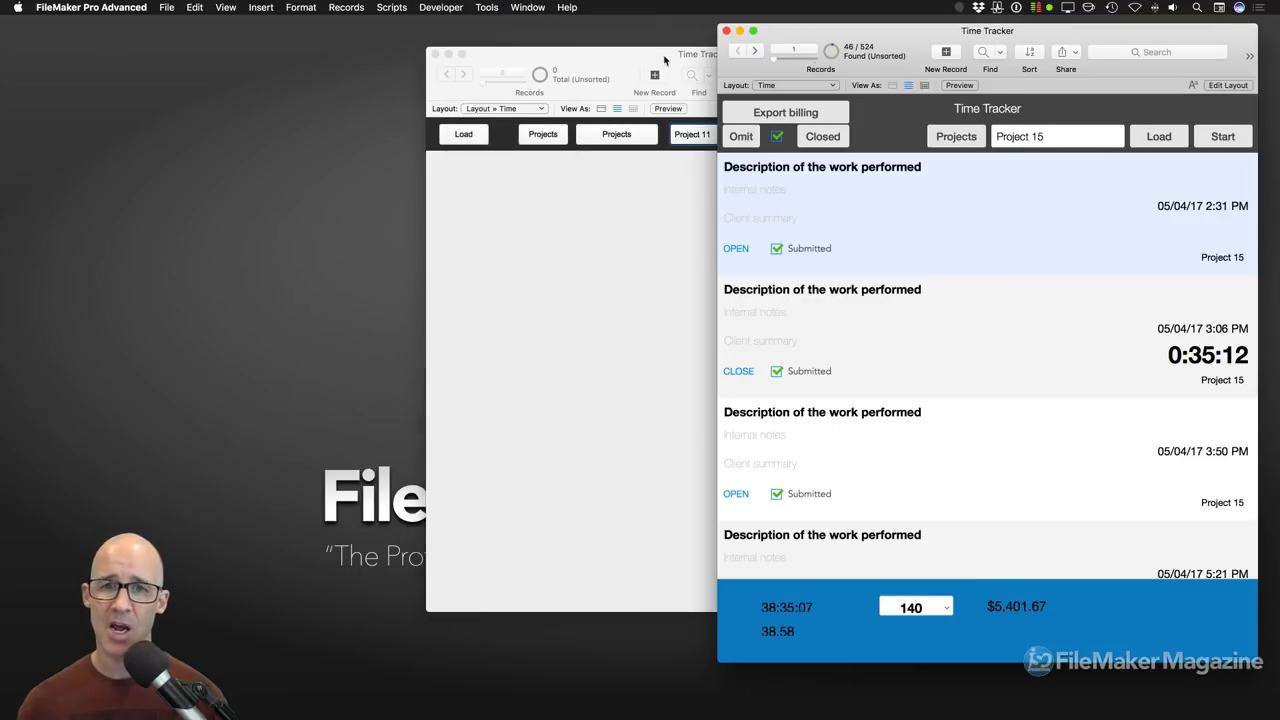
left_click_drag(664, 57, 558, 58)
left_click_drag(1012, 31, 958, 34)
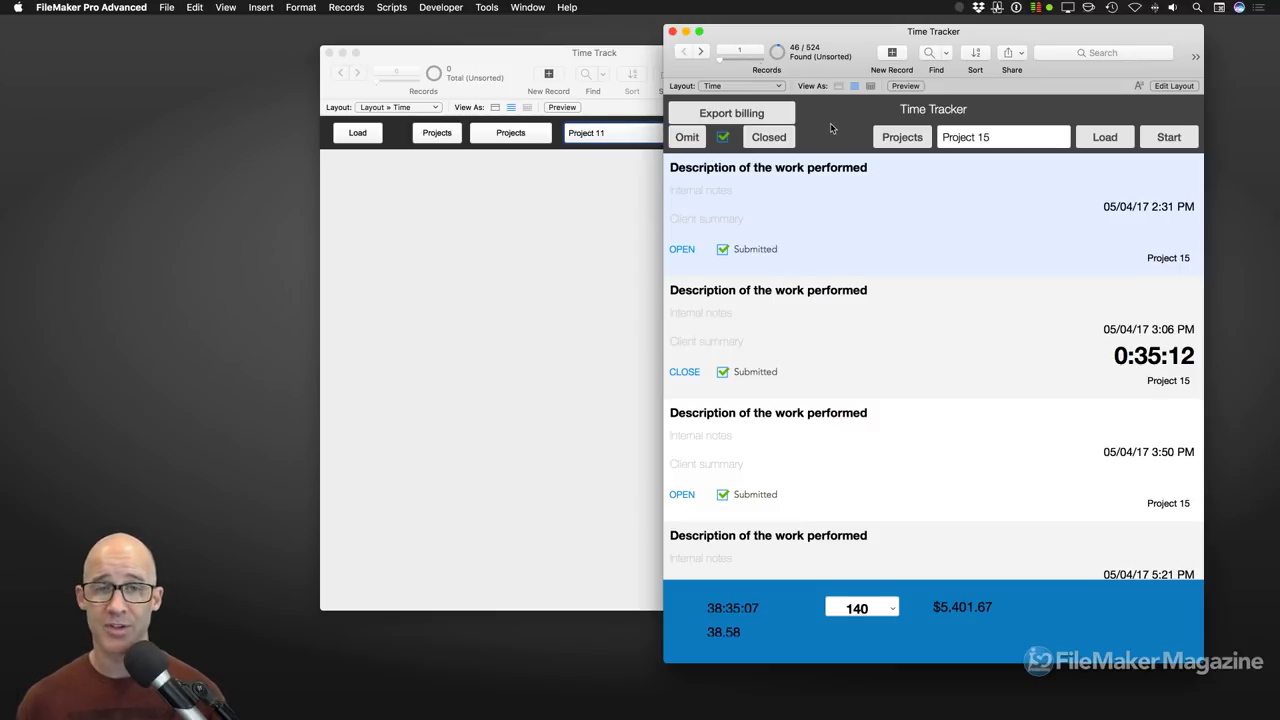
Step: Review Time Tracker's admin account in Manage Security's detailed setup, cancelling without changes
left_click(172, 9)
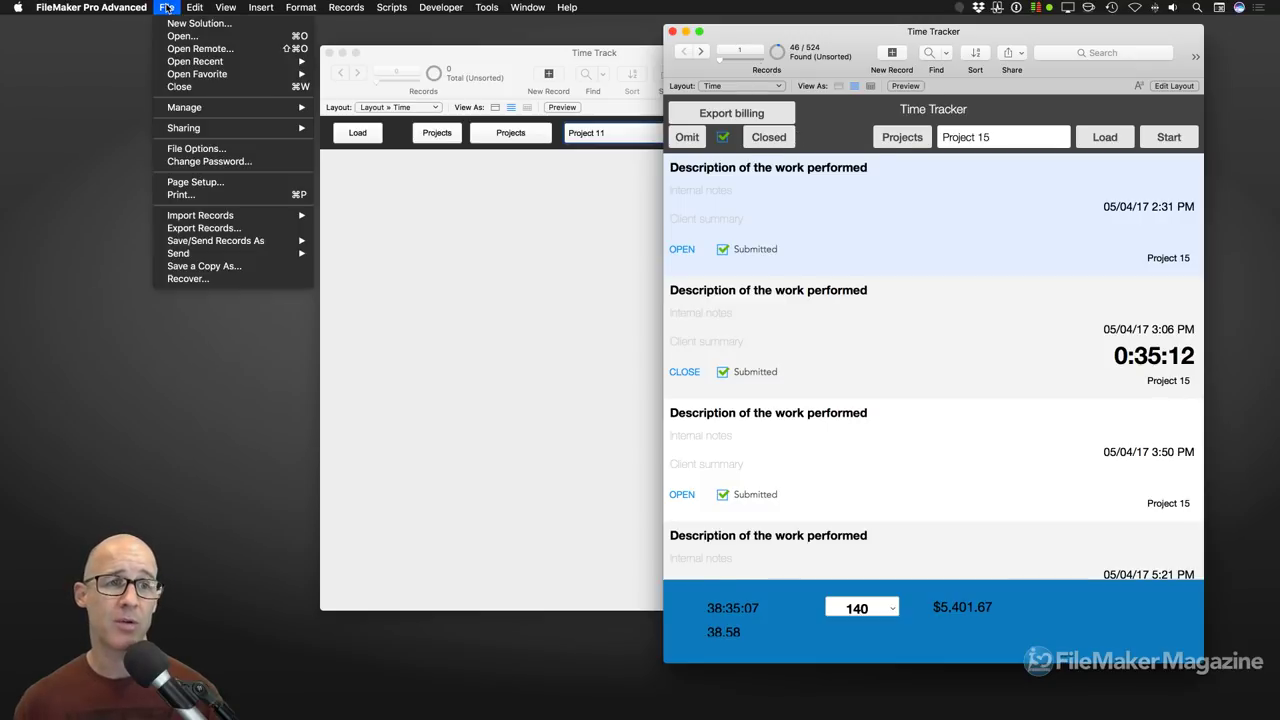
mouse_move(311, 113)
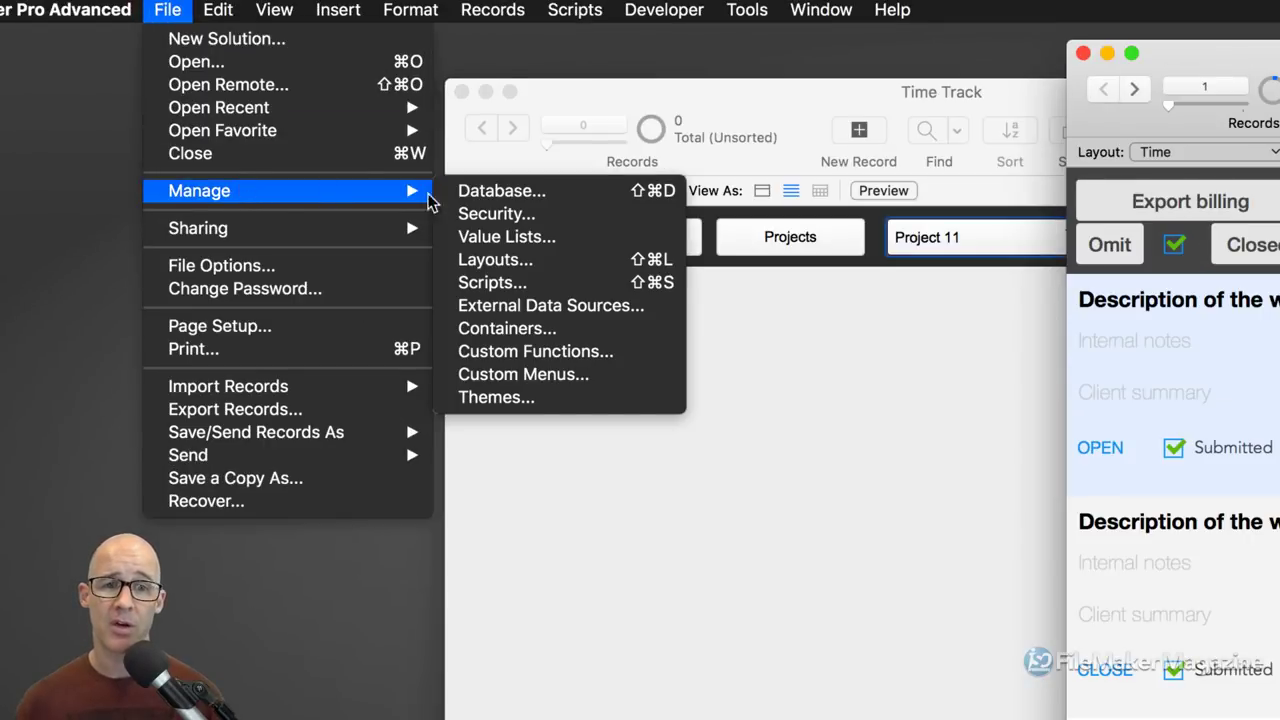
left_click(547, 214)
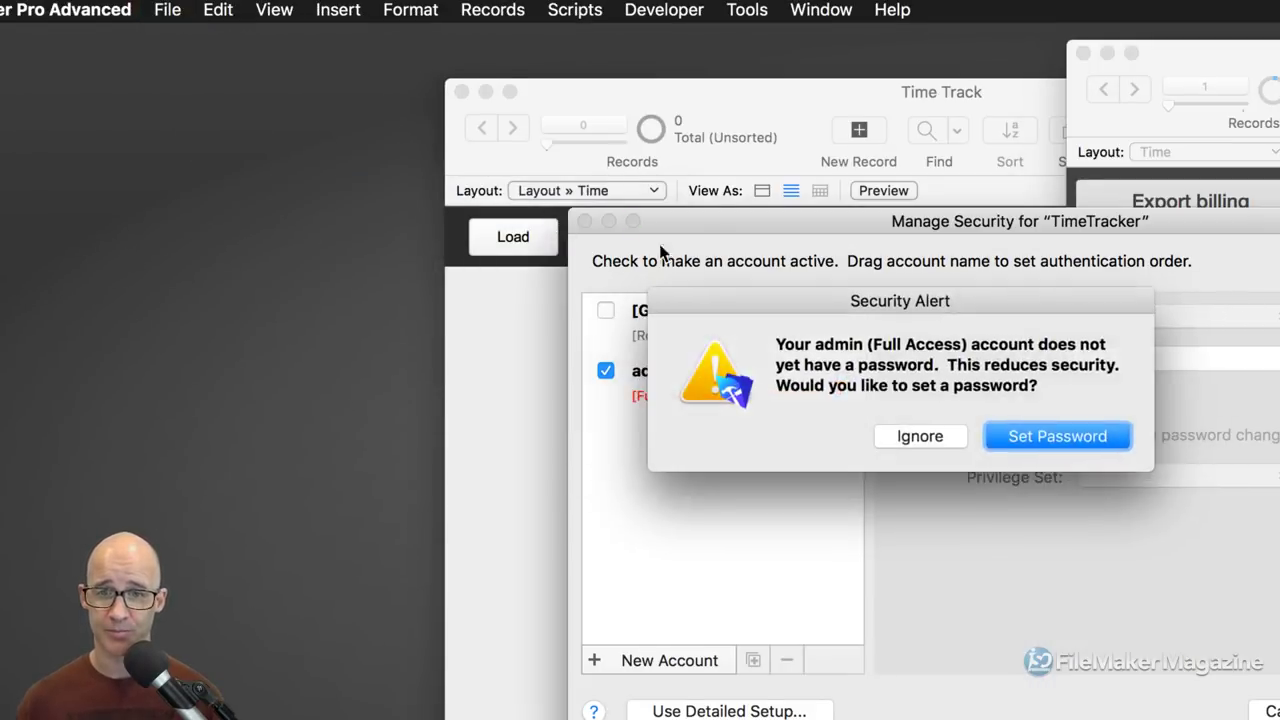
left_click(957, 436)
left_click_drag(965, 229, 739, 99)
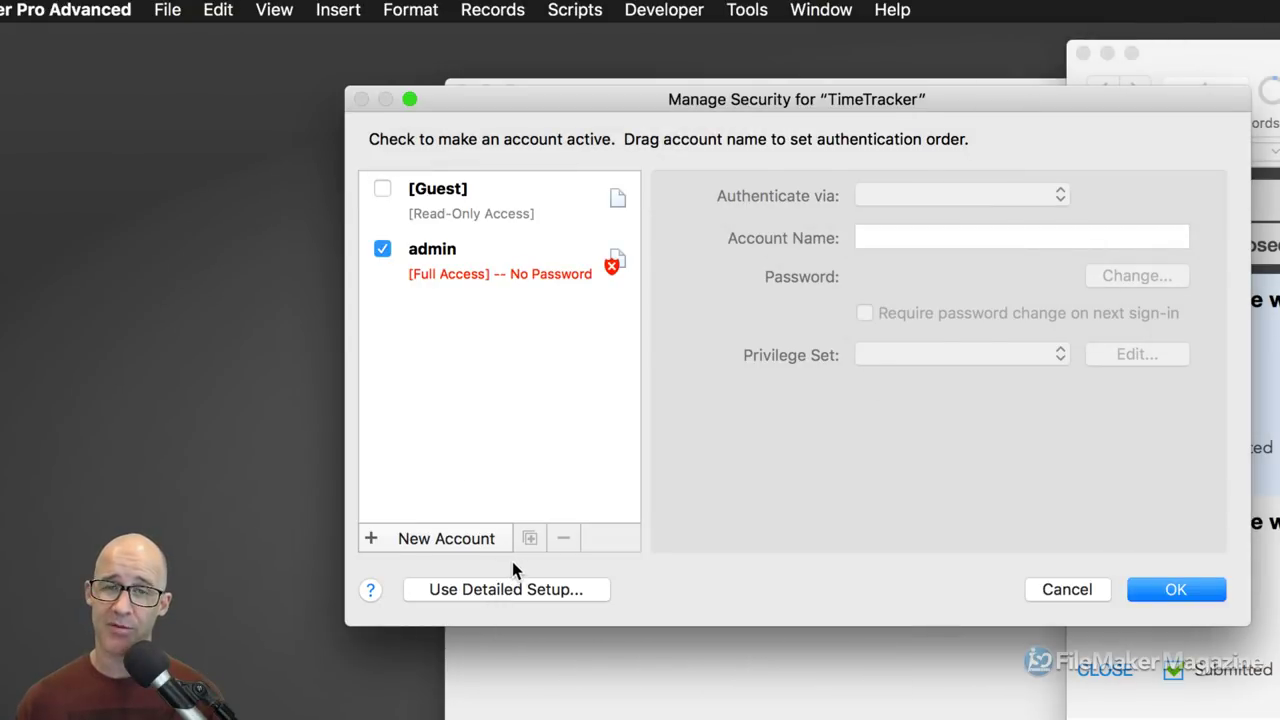
left_click(515, 590)
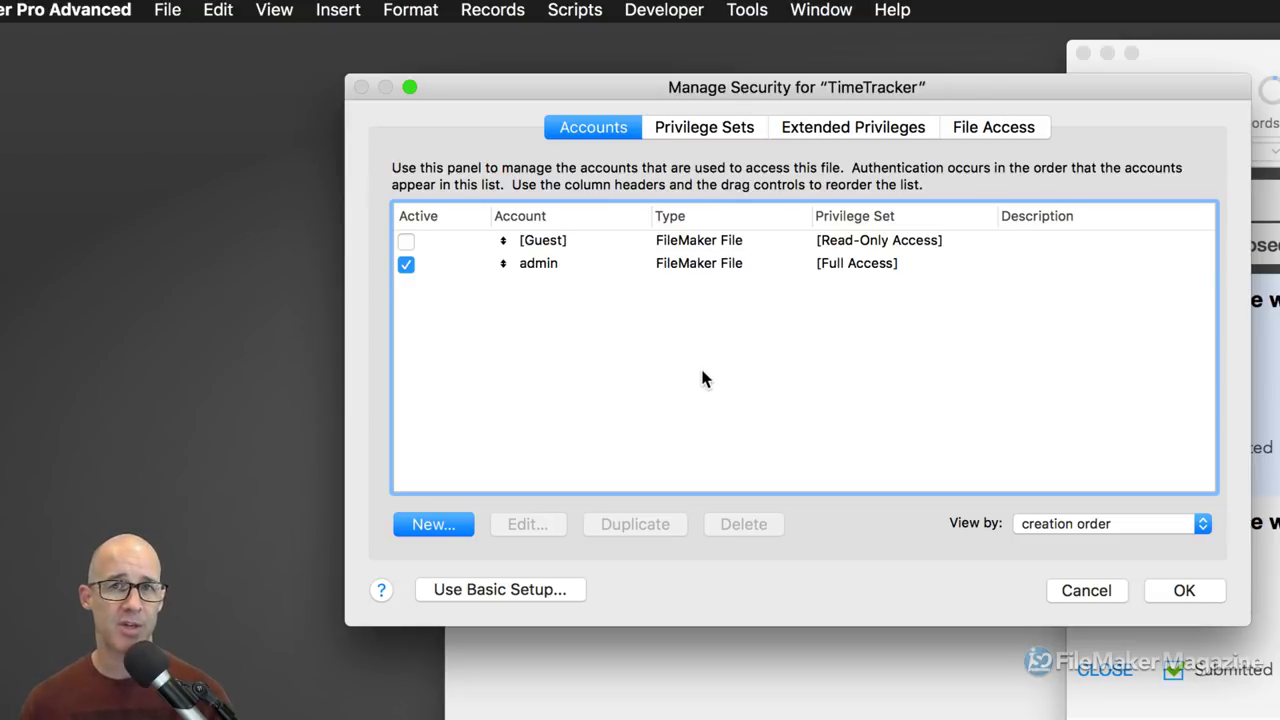
left_click(553, 268)
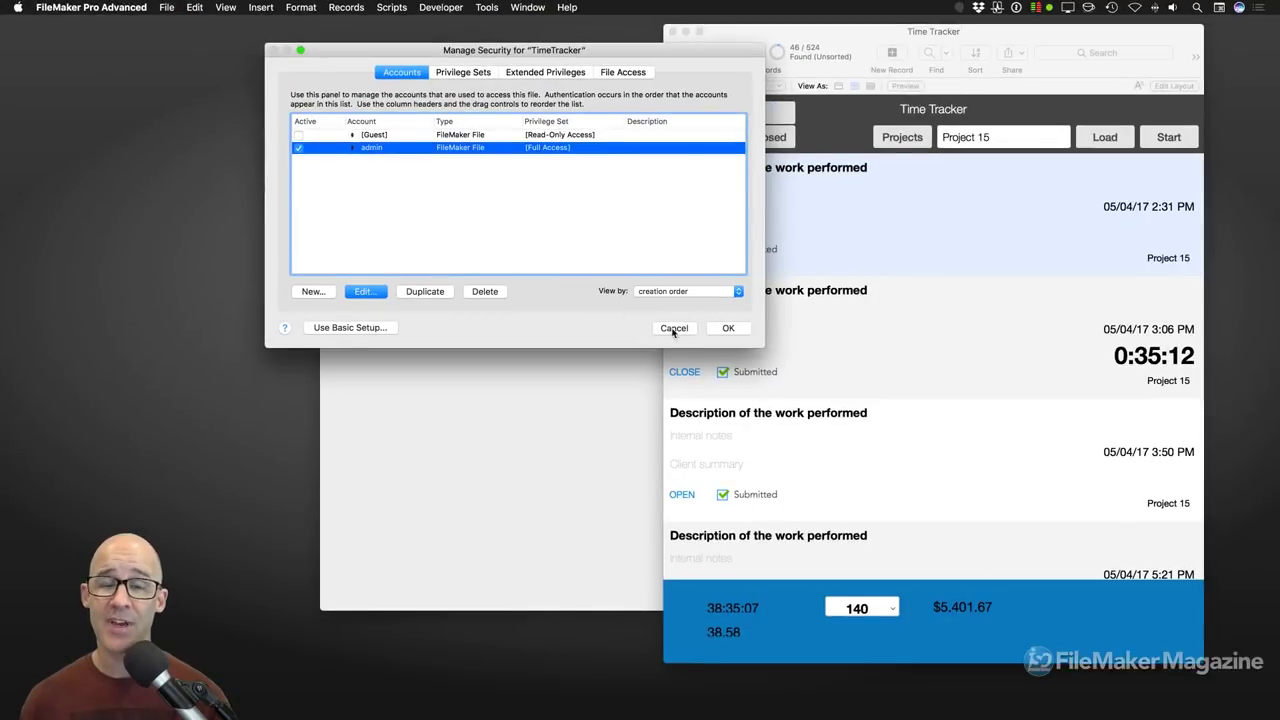
left_click(1100, 594)
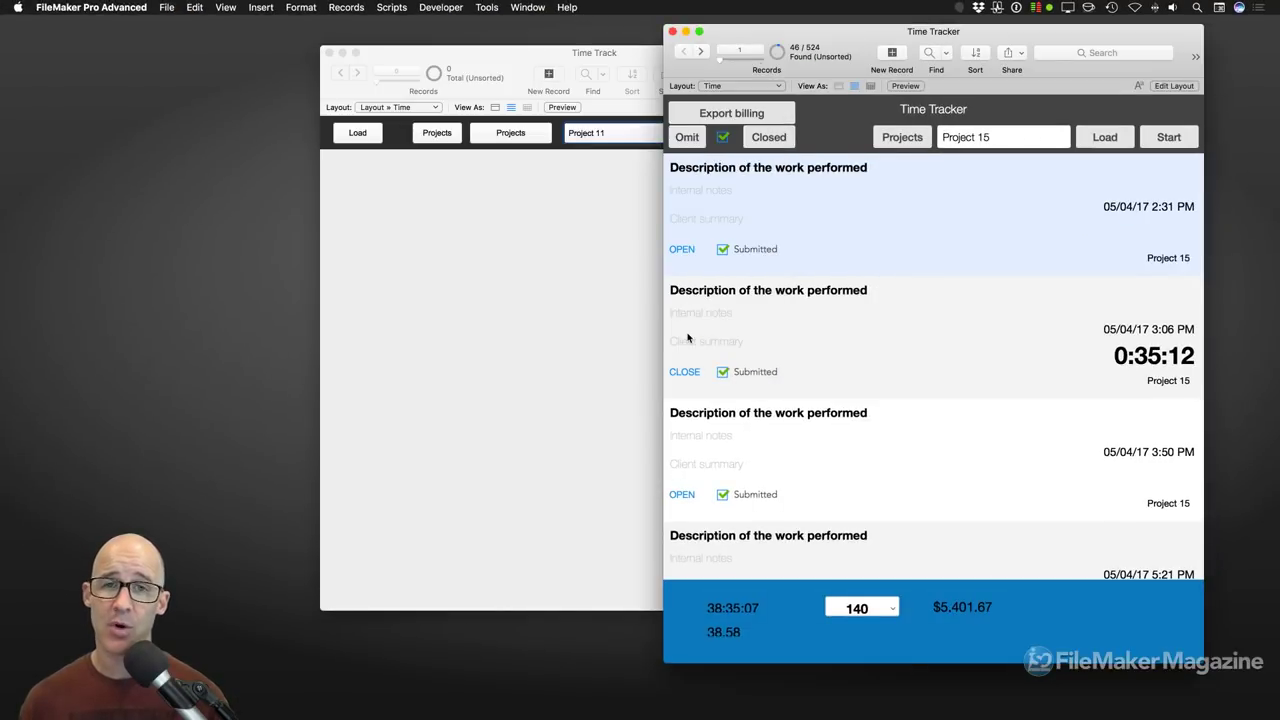
Step: Hide the Time Tracker window so only Time Track remains
left_click_drag(764, 42, 812, 46)
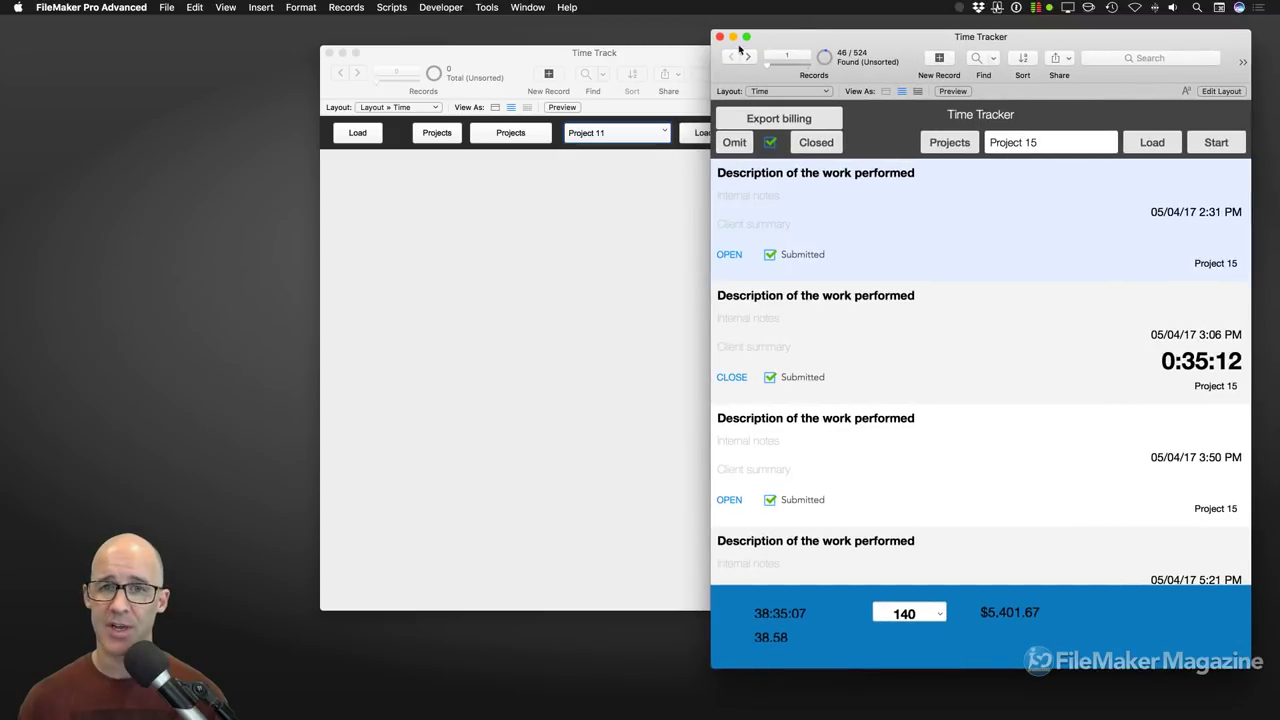
left_click(527, 7)
left_click(541, 52)
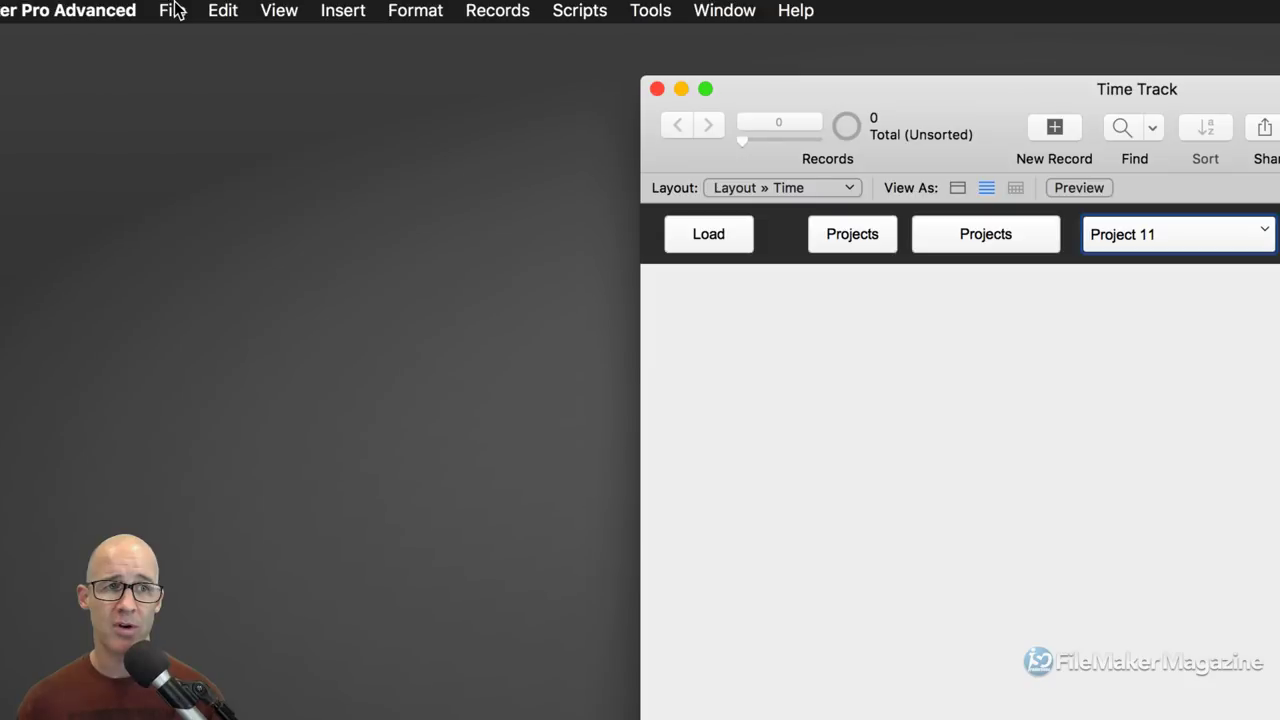
Step: Open Time Track's security settings and start a new privilege set from the Privilege Sets list
left_click(166, 7)
mouse_move(199, 129)
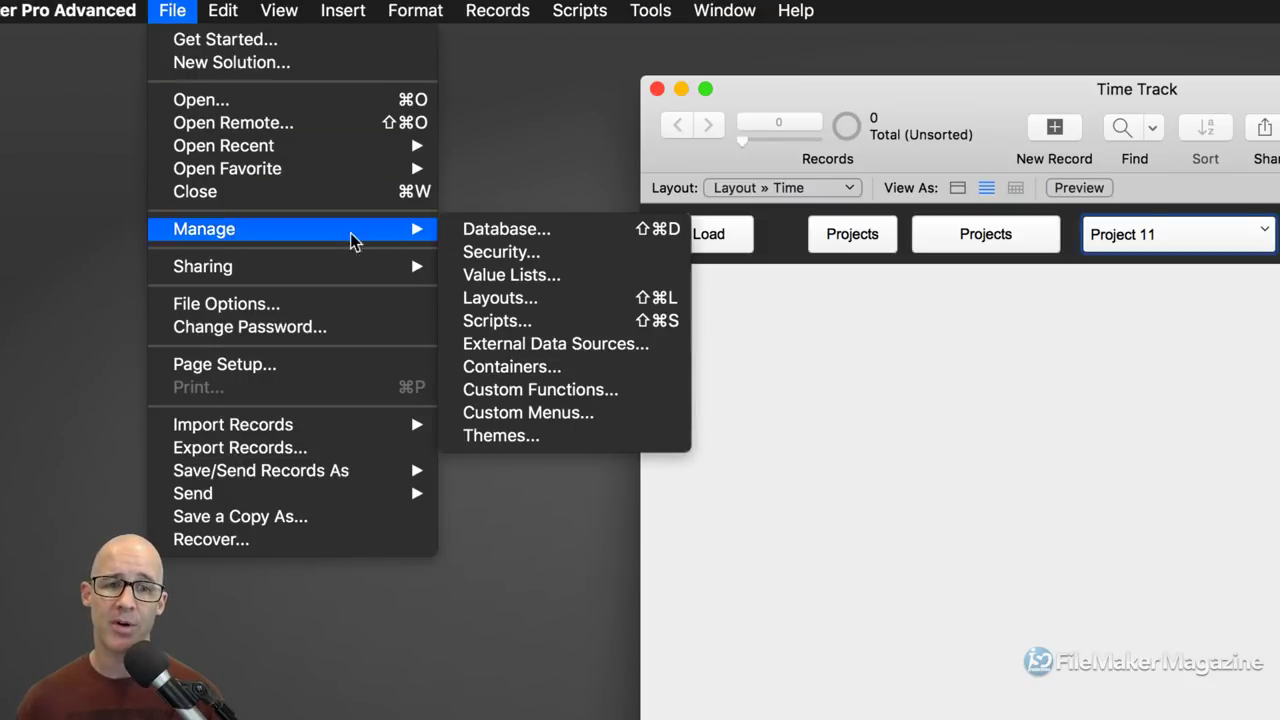
left_click(512, 252)
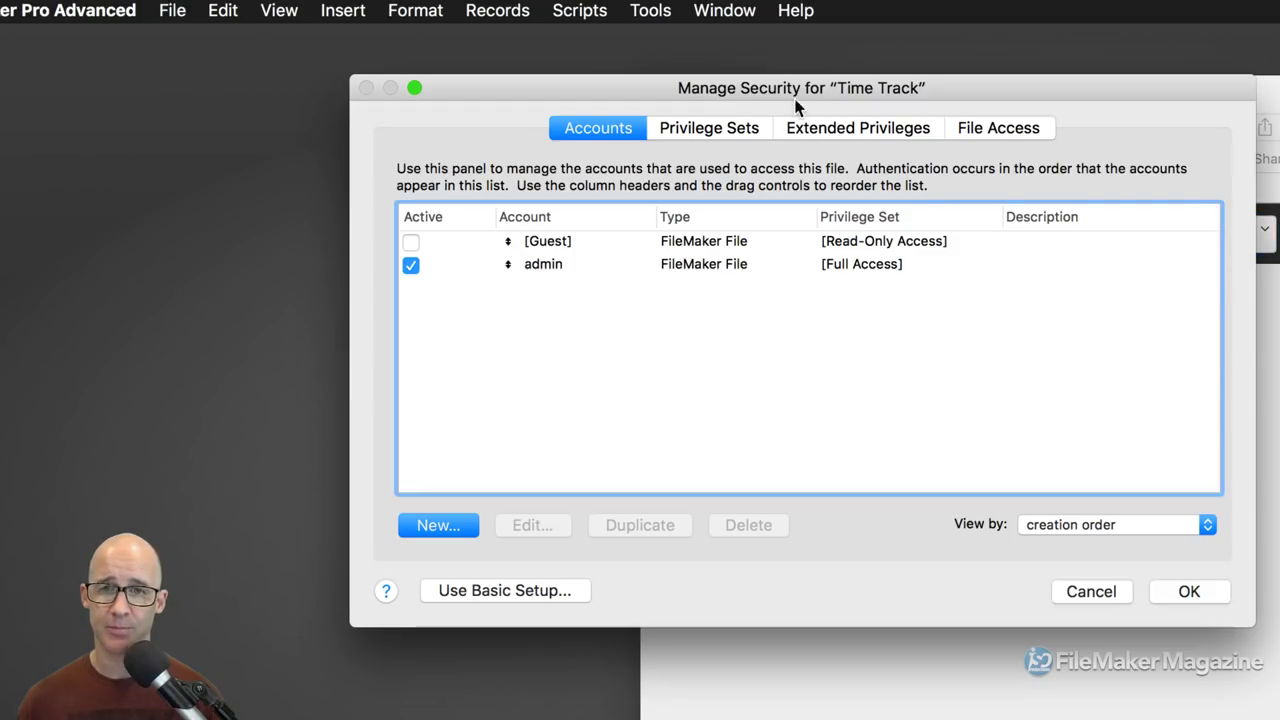
left_click_drag(800, 89, 705, 71)
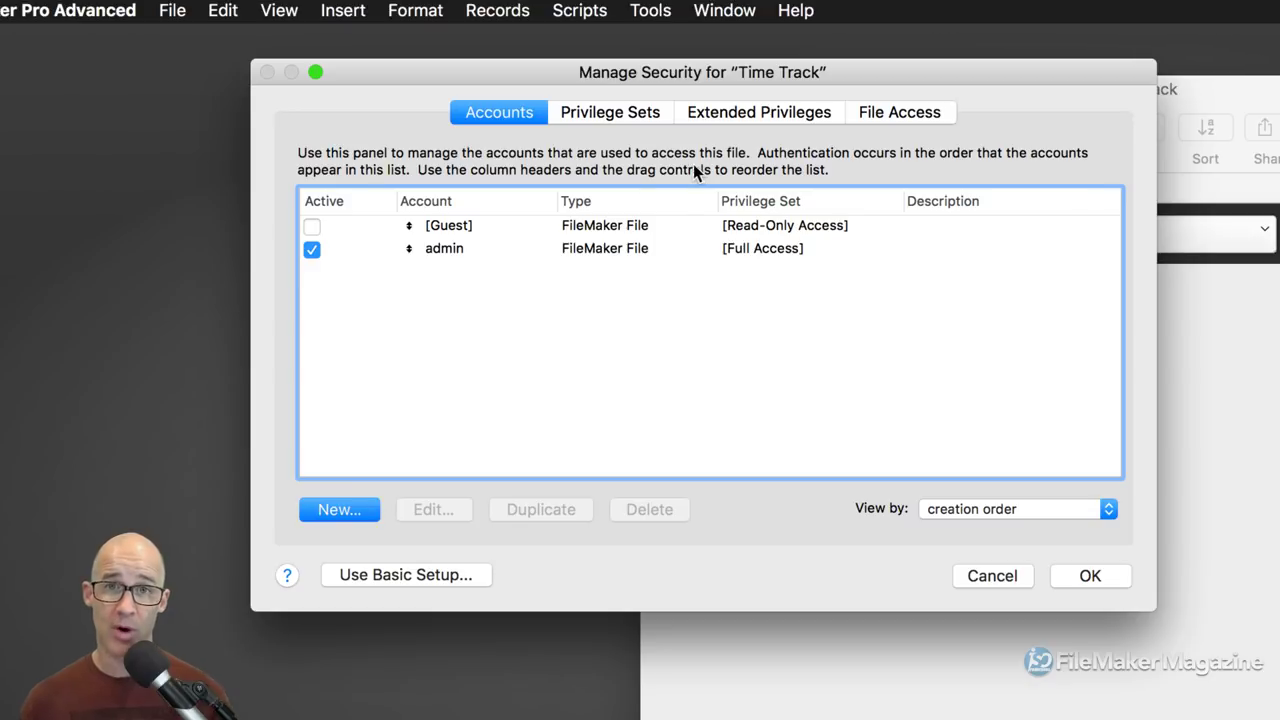
left_click(598, 116)
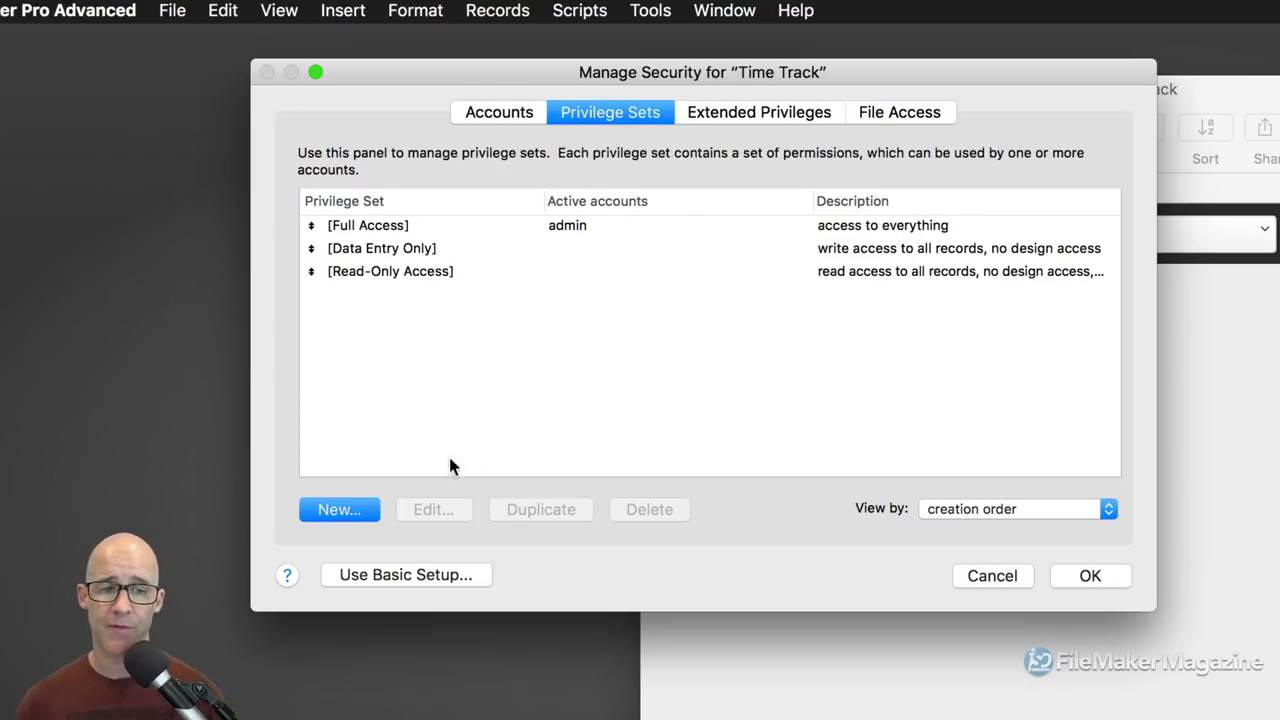
left_click(359, 508)
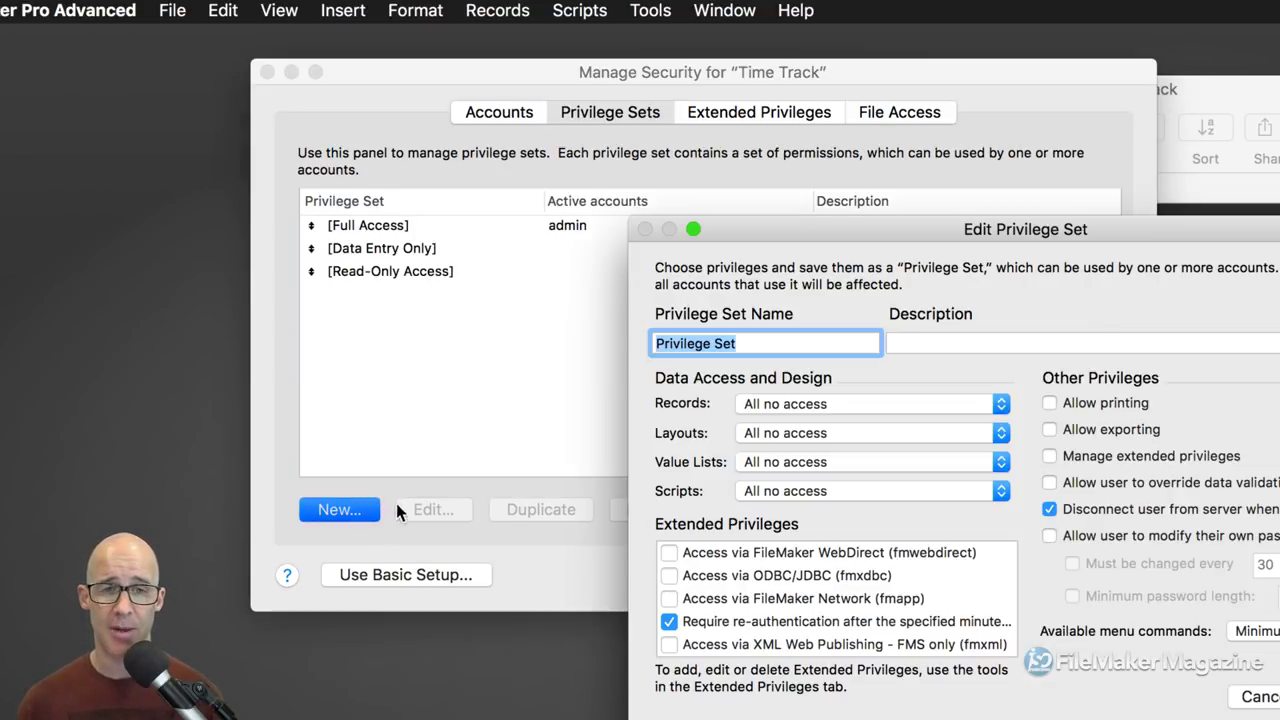
Step: Name the new privilege set 'User' with the description 'General users'
left_click_drag(838, 234, 588, 104)
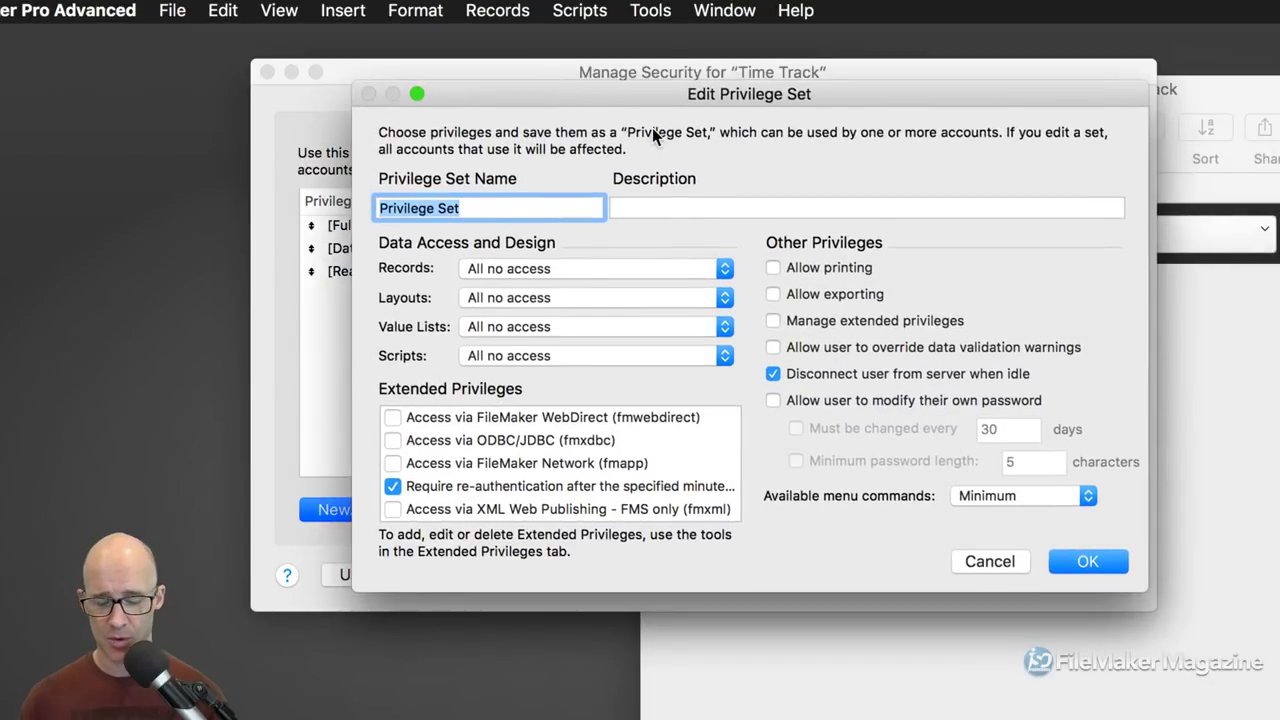
type("User")
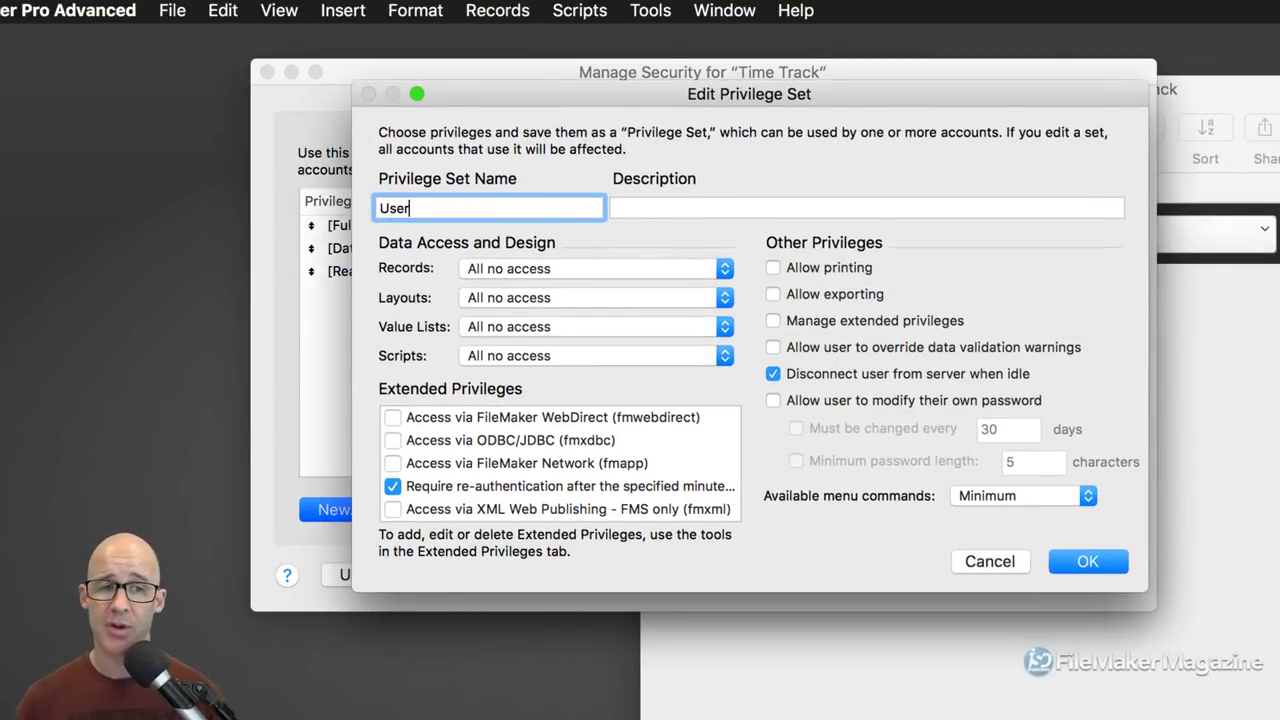
left_click(650, 207)
type("General users")
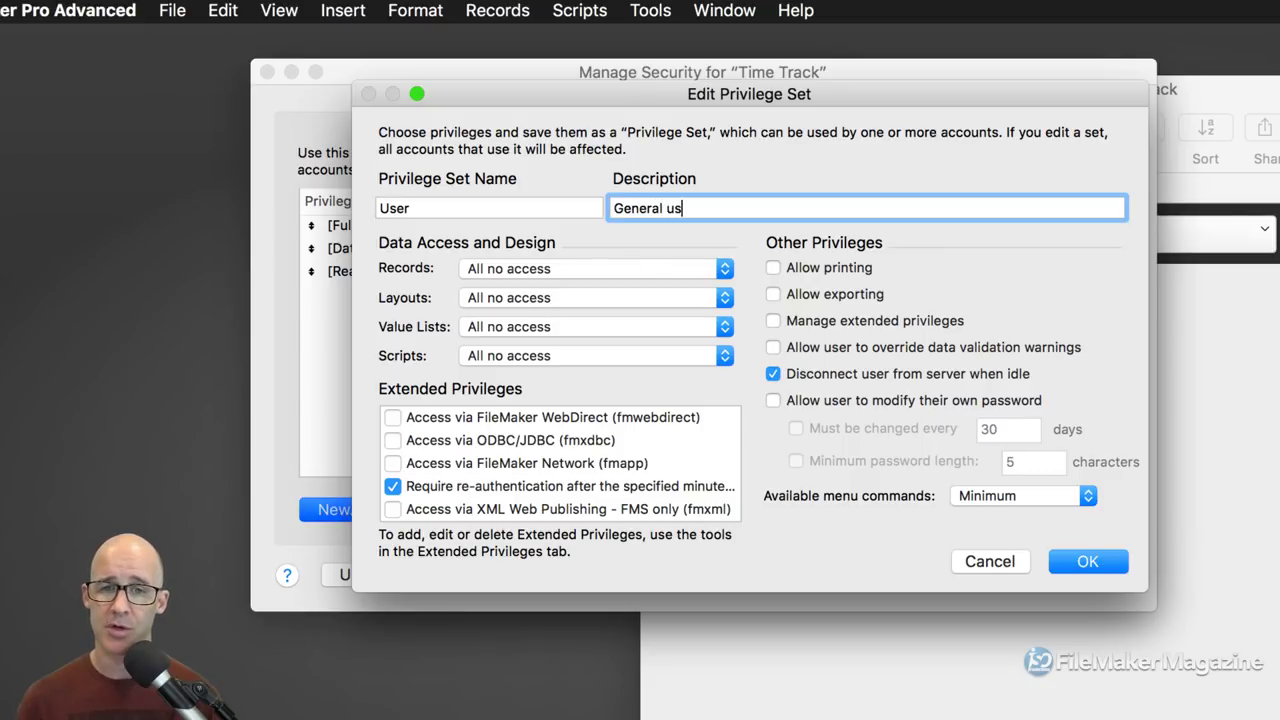
Step: Set Records to create and edit, Layouts and Value Lists view only, Scripts executable only
left_click(577, 268)
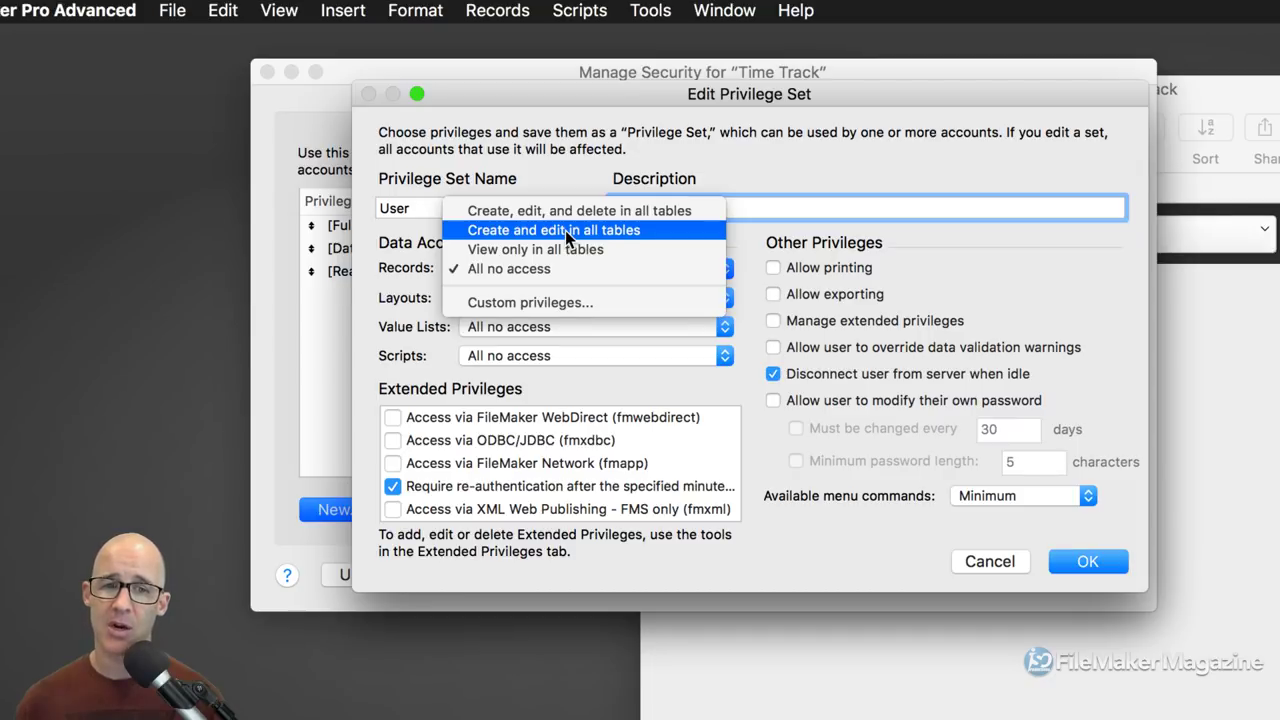
left_click(565, 230)
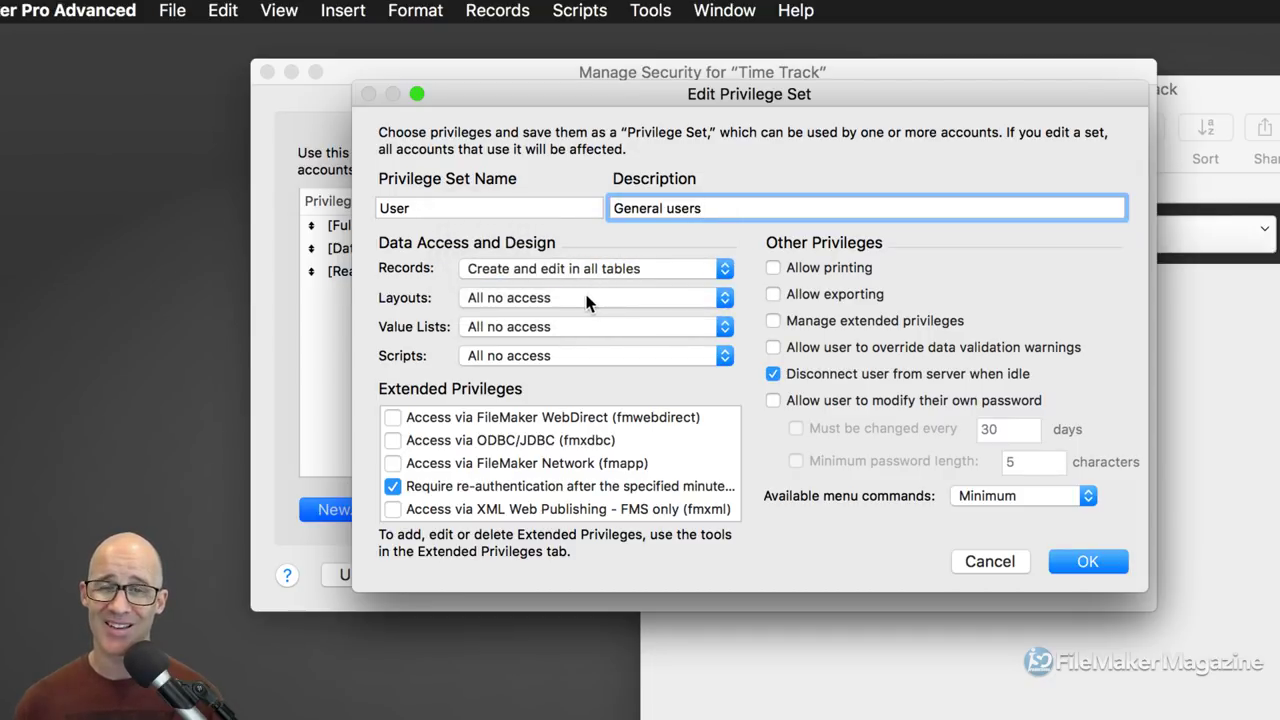
left_click(584, 290)
left_click(586, 281)
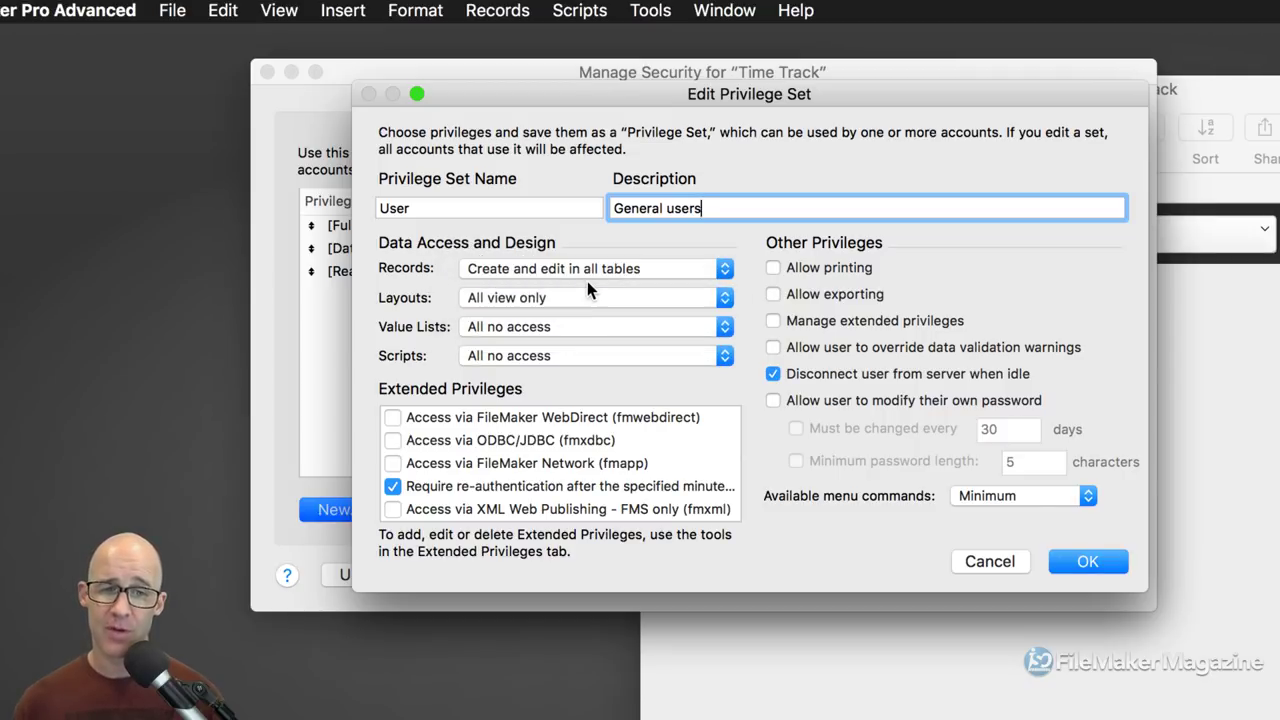
left_click(571, 324)
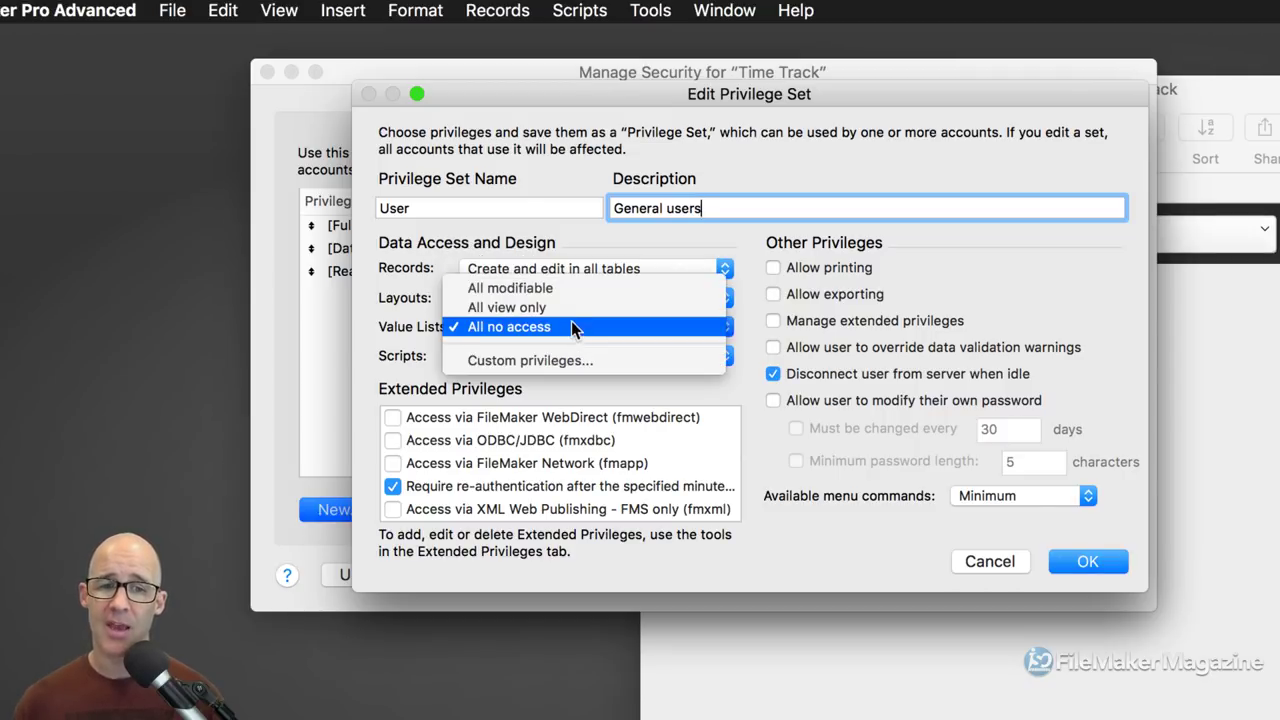
left_click(572, 307)
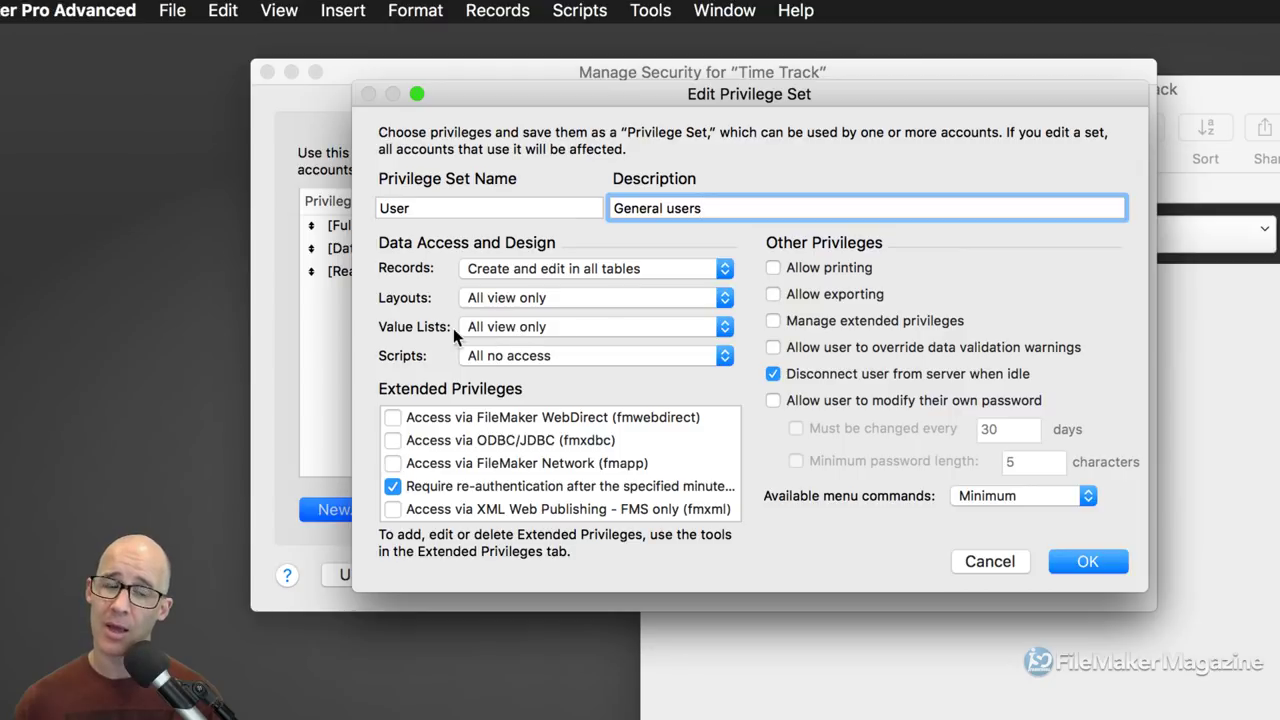
left_click(490, 356)
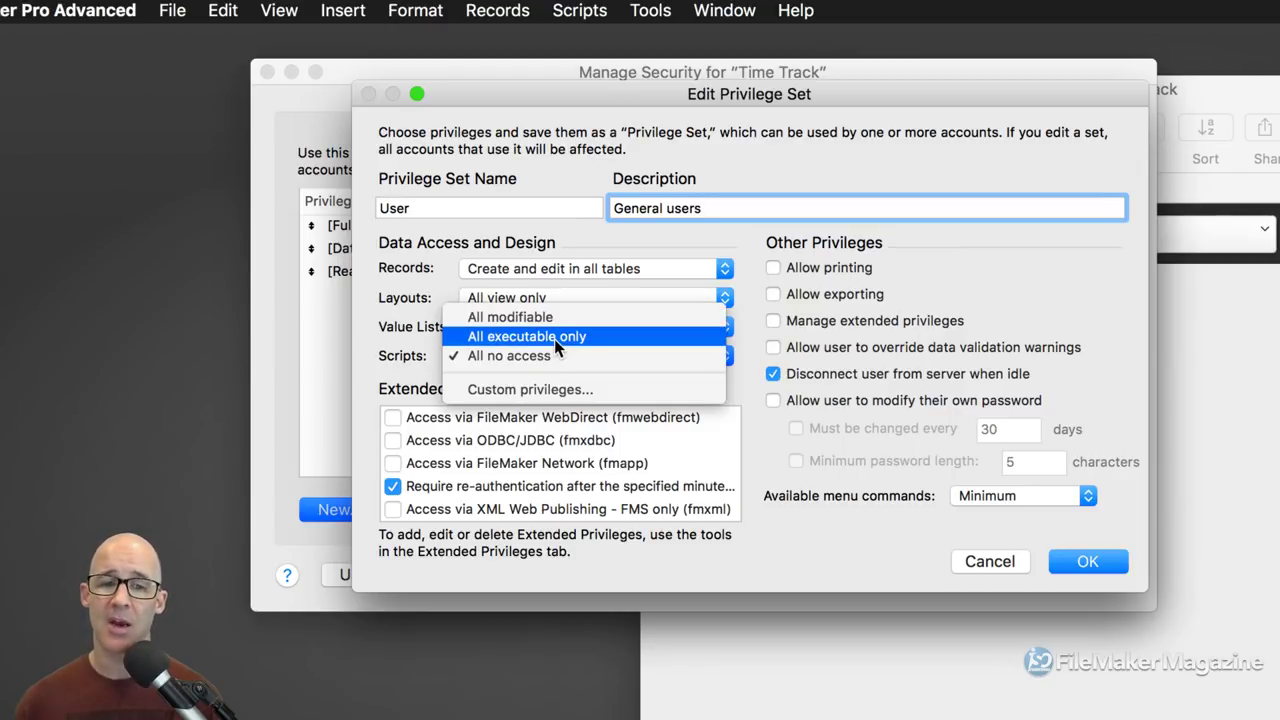
left_click(553, 339)
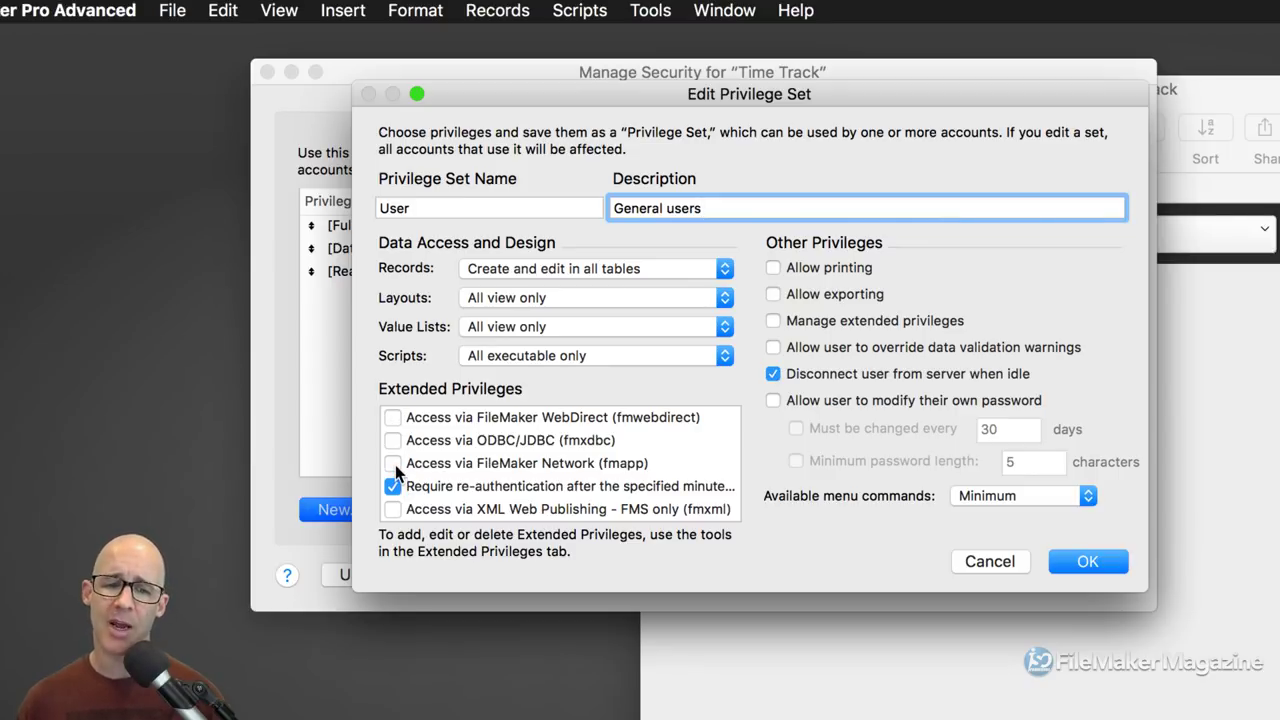
Step: Enable fmapp network access and All menu commands for the User set, then save it
left_click(395, 466)
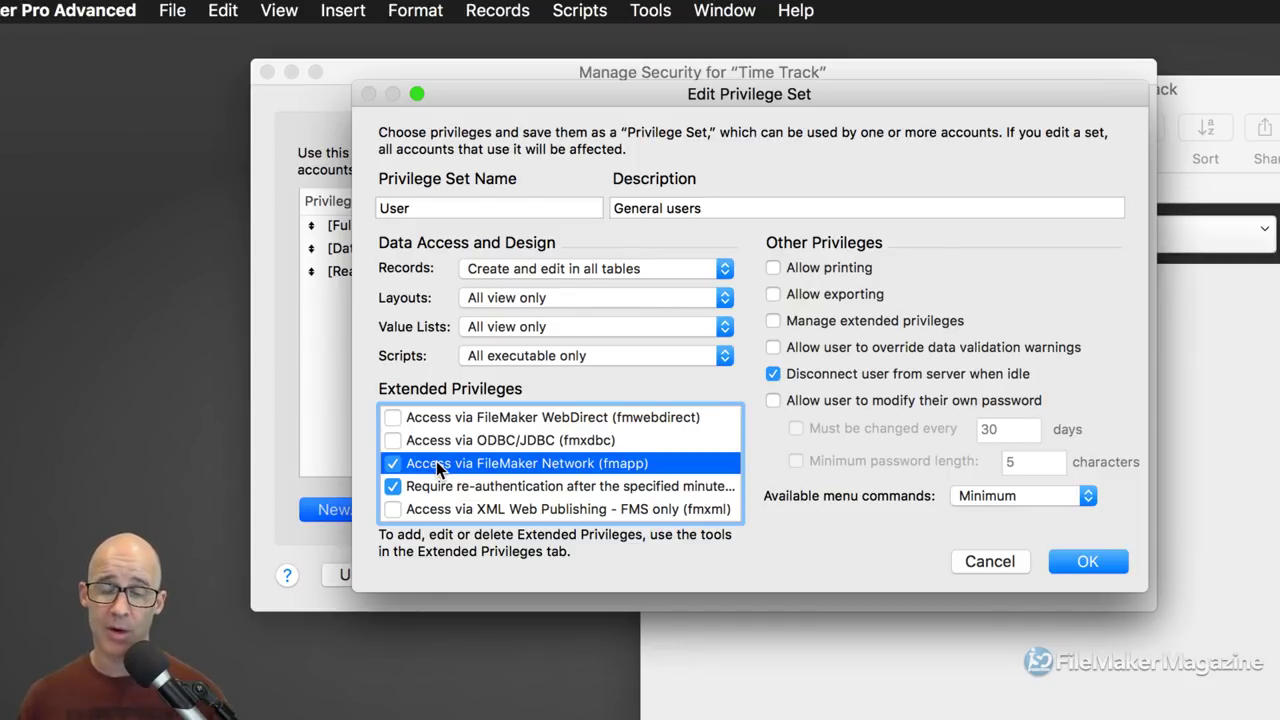
left_click(977, 494)
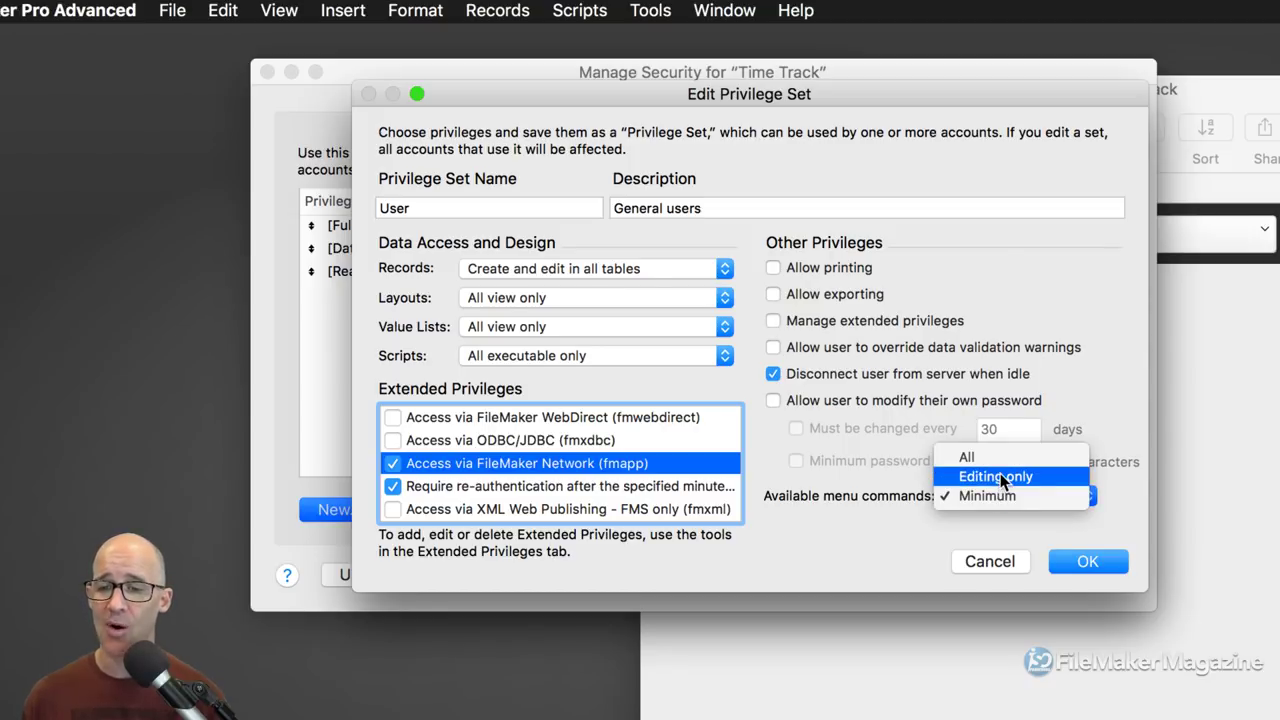
left_click(994, 455)
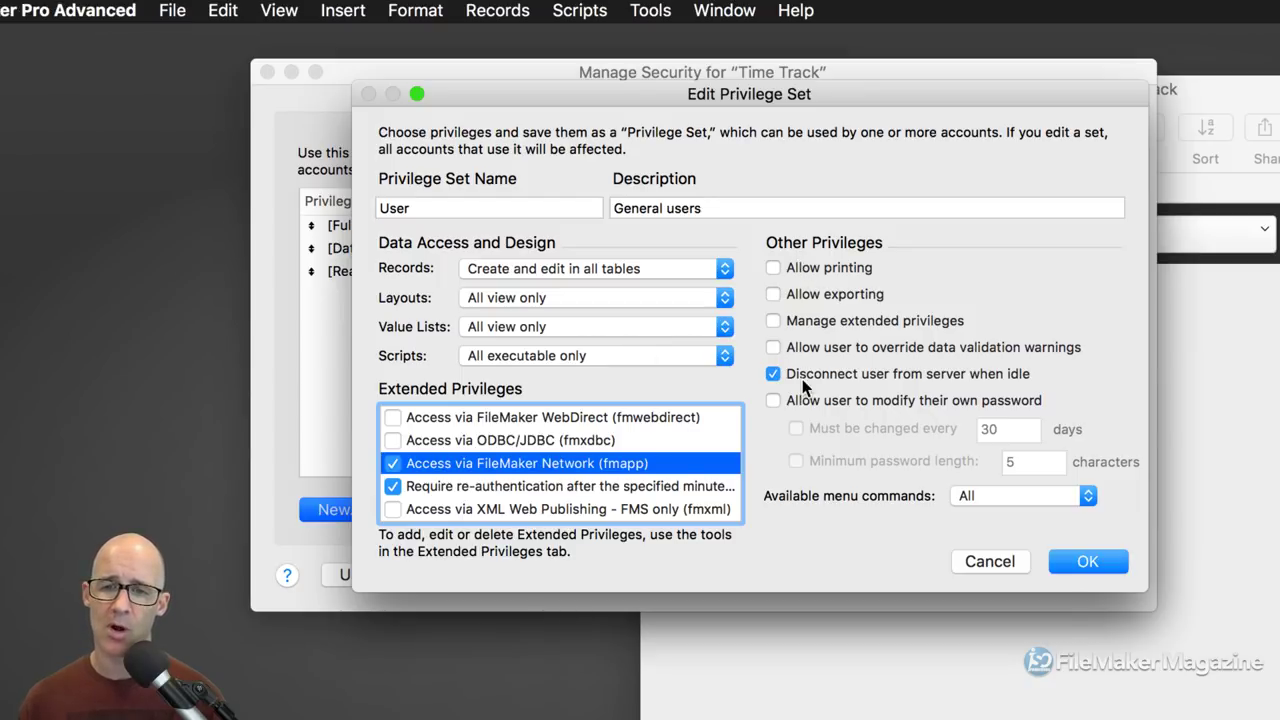
left_click(1082, 561)
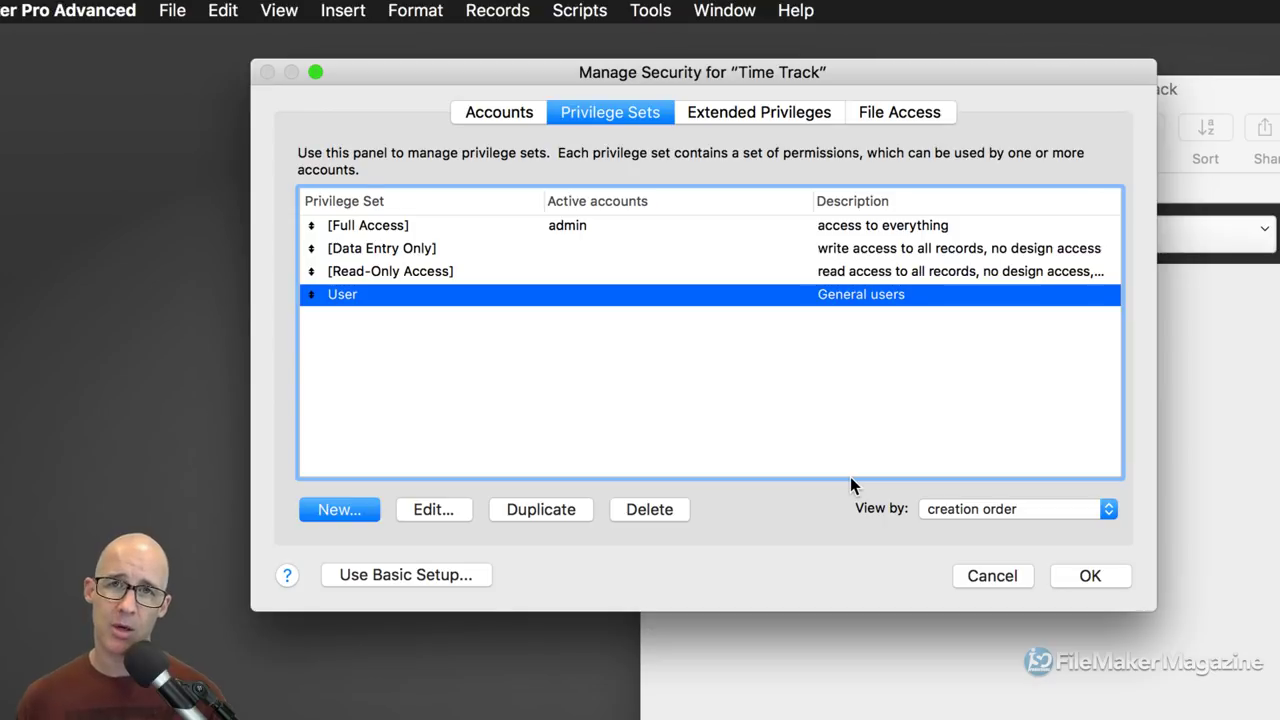
Step: Create an account named 'test' assigned the User privilege set
left_click(518, 112)
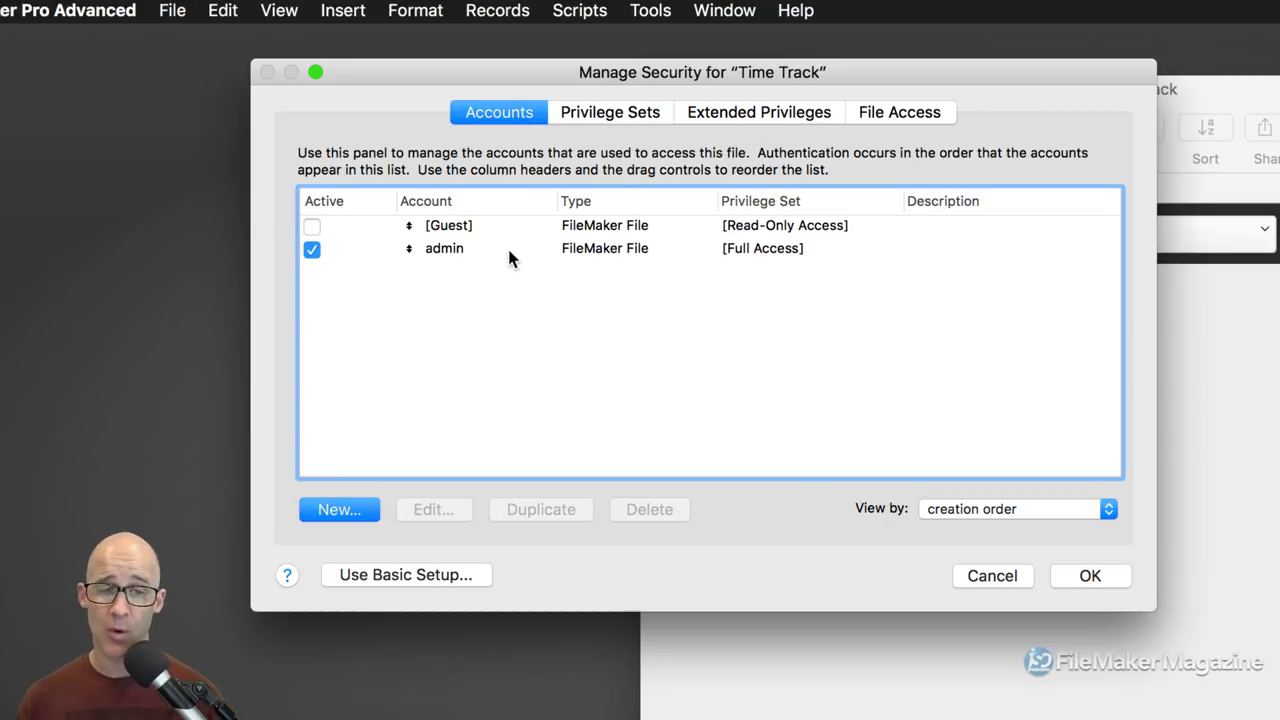
left_click(470, 258)
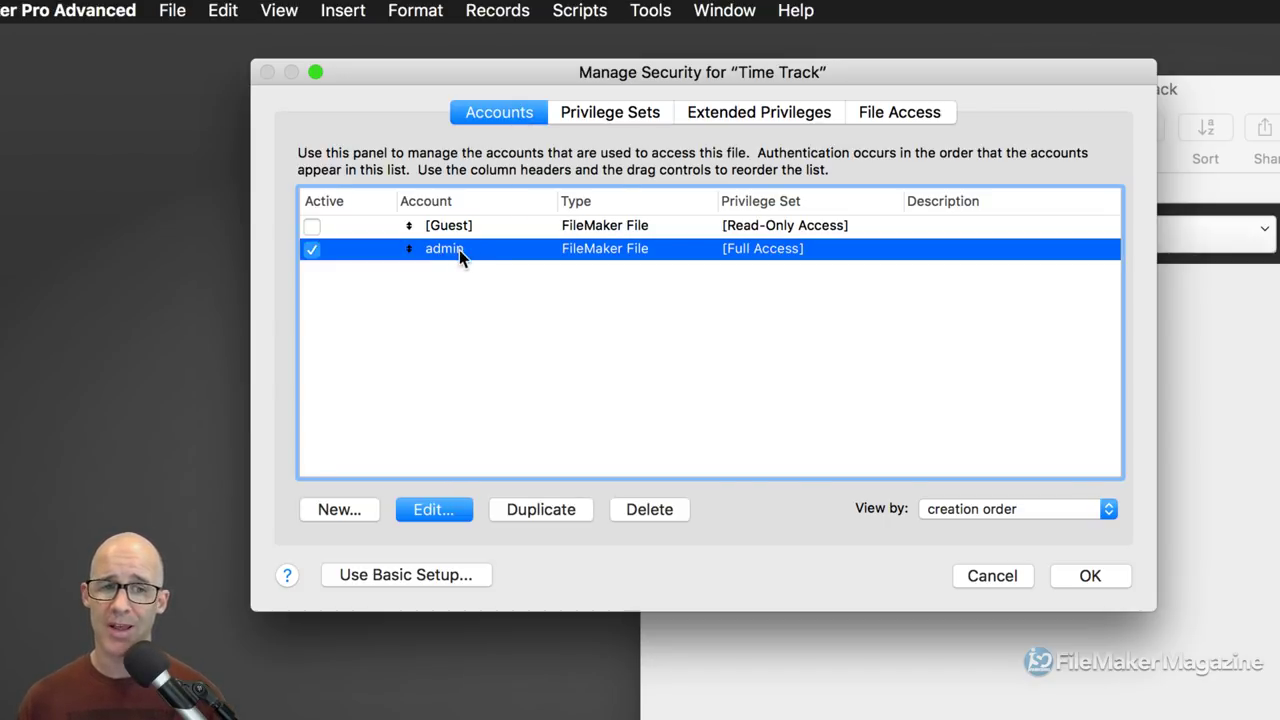
left_click(363, 514)
left_click_drag(863, 235, 517, 90)
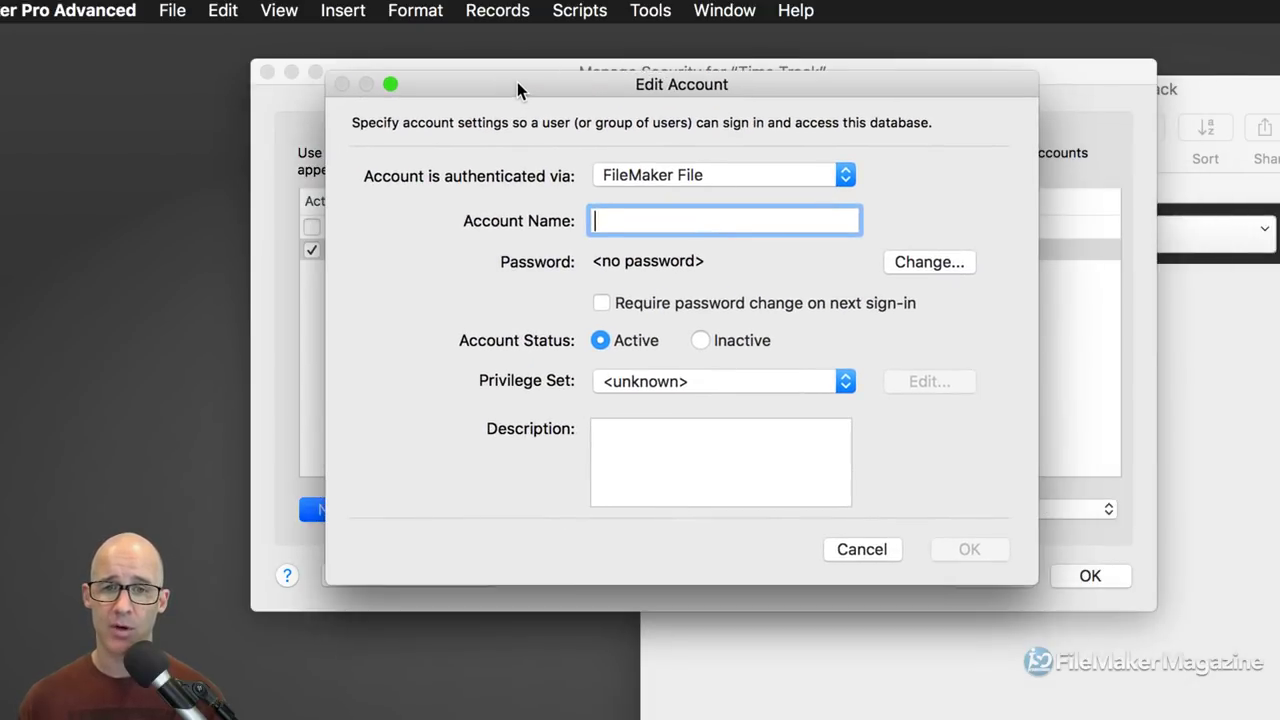
type("tes")
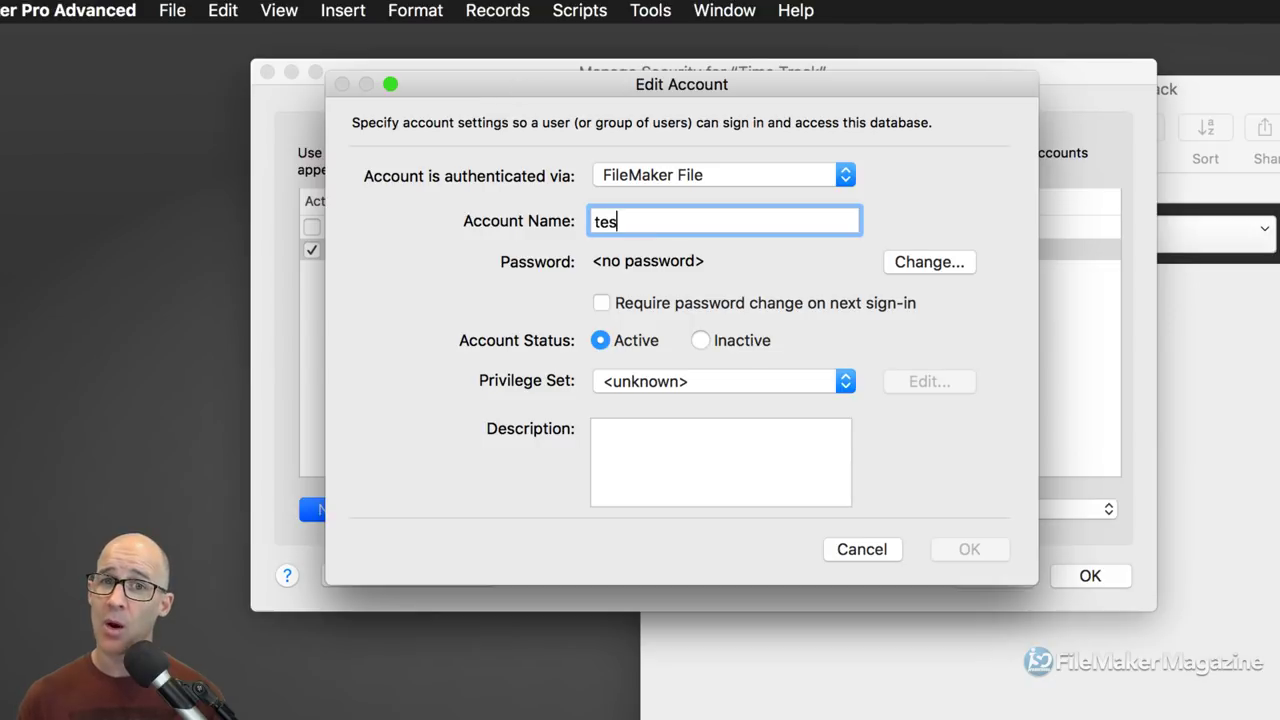
type("tuser")
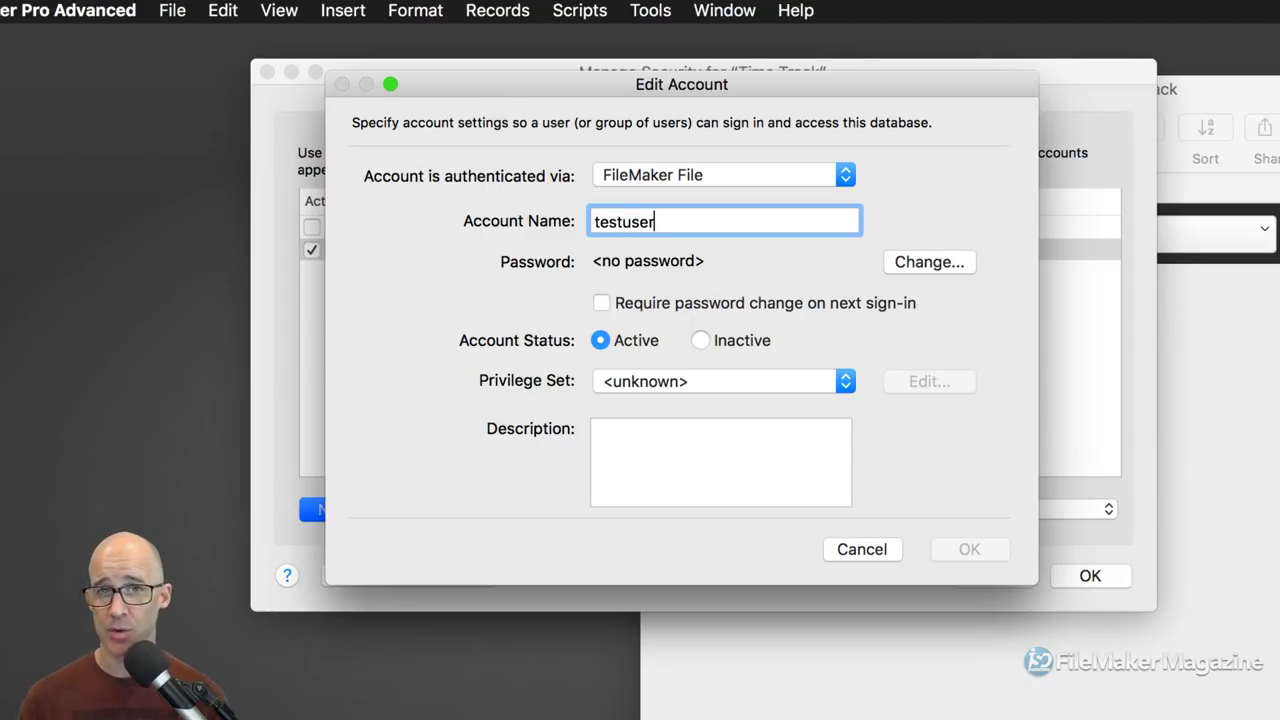
key("BackSpace")
key("BackSpace")
key("BackSpace")
key("BackSpace")
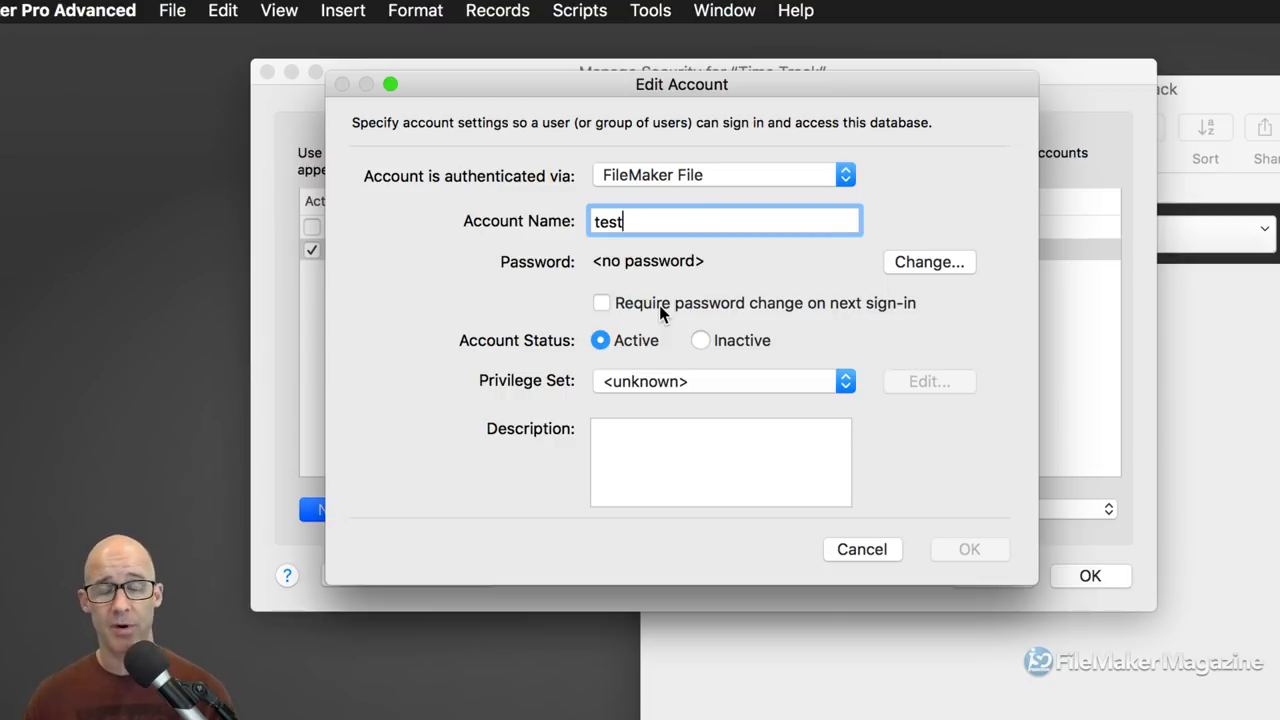
left_click(676, 388)
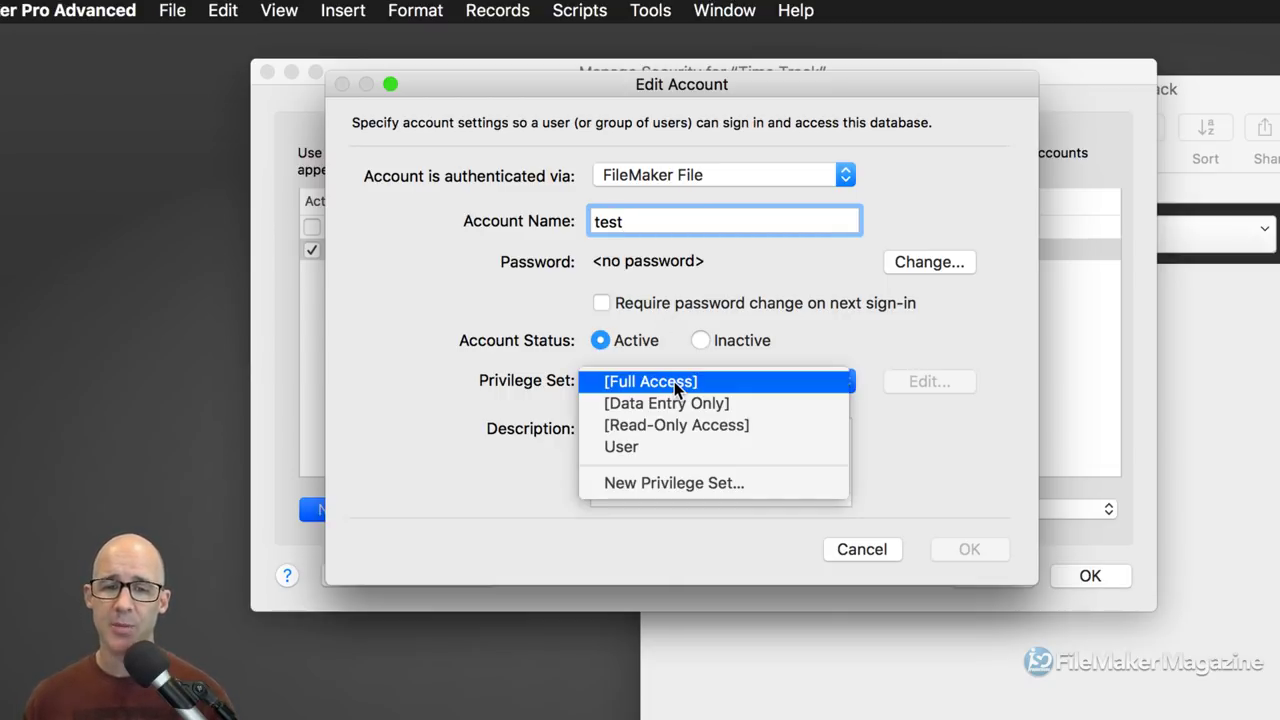
left_click(678, 450)
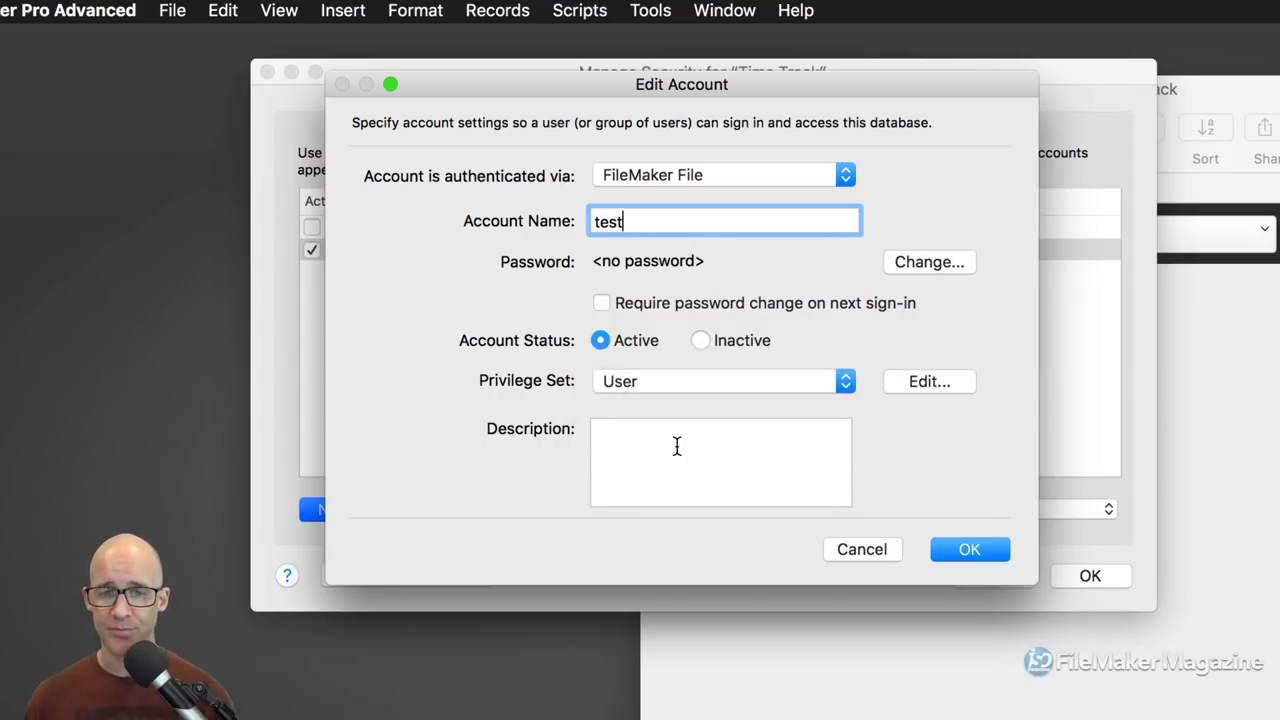
left_click(969, 550)
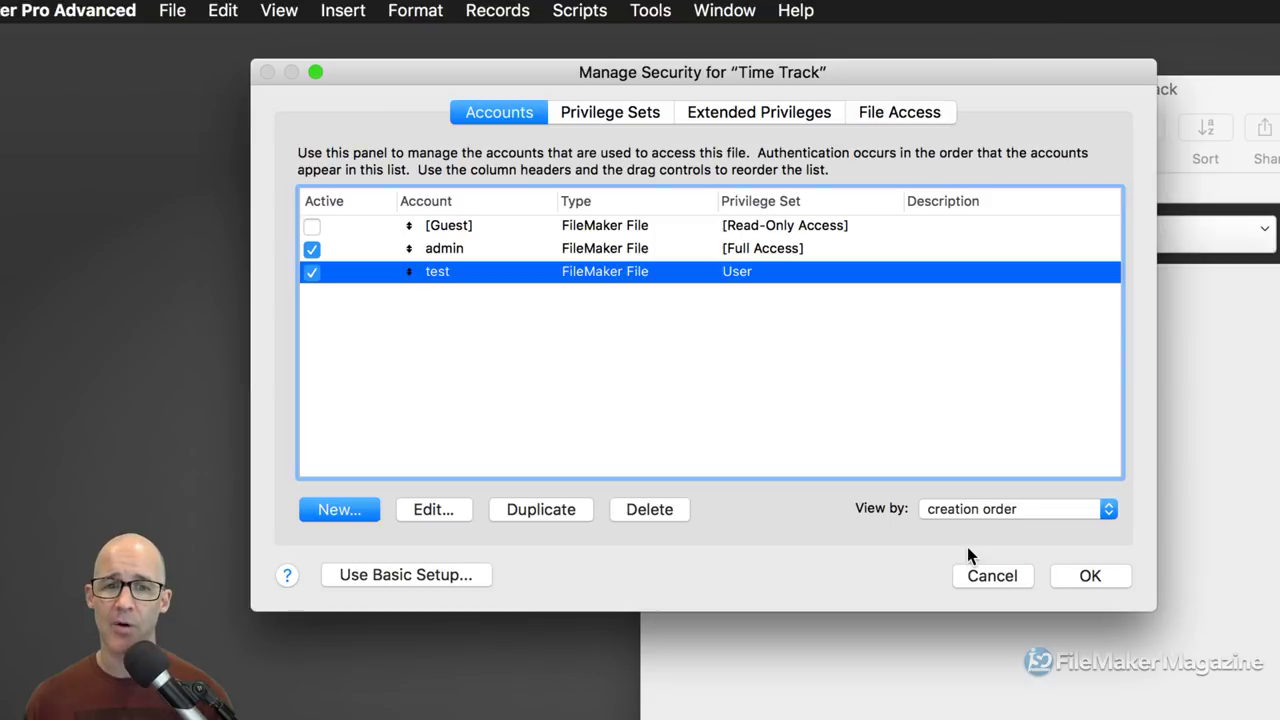
Step: Save the security changes, allow the passwordless full-access account, and confirm with the full-access account name
left_click(452, 252)
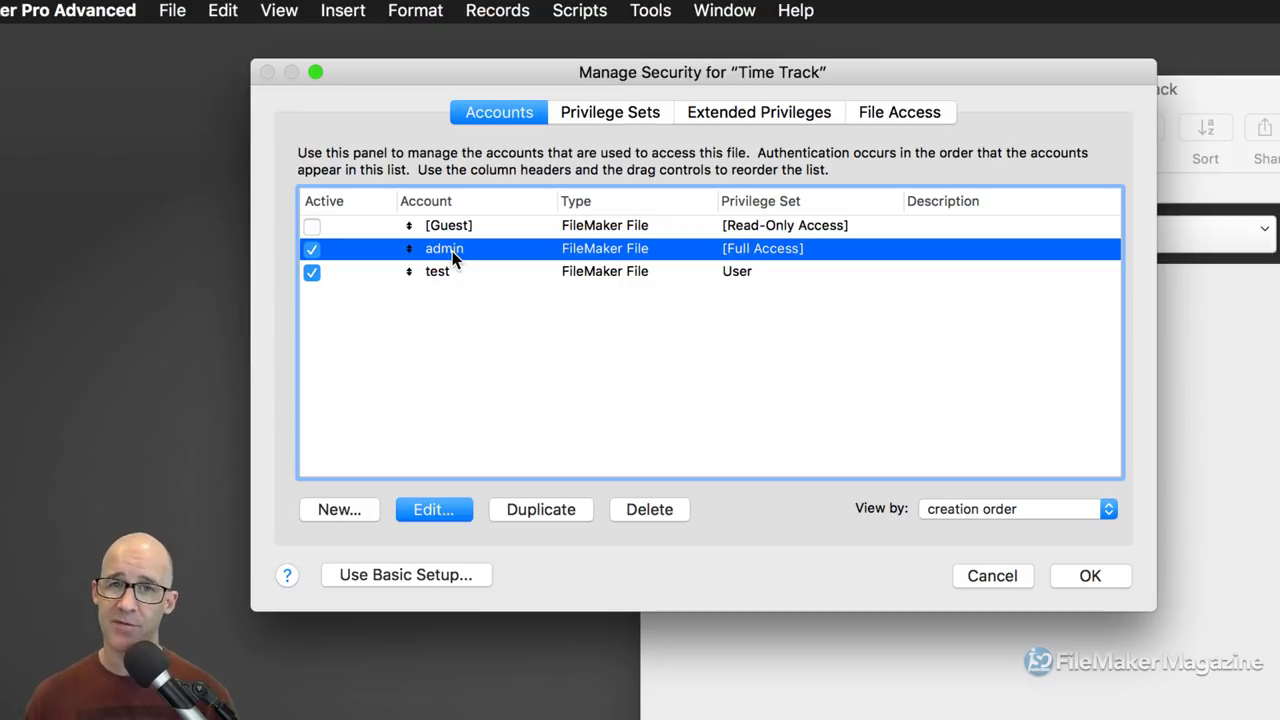
left_click(1106, 576)
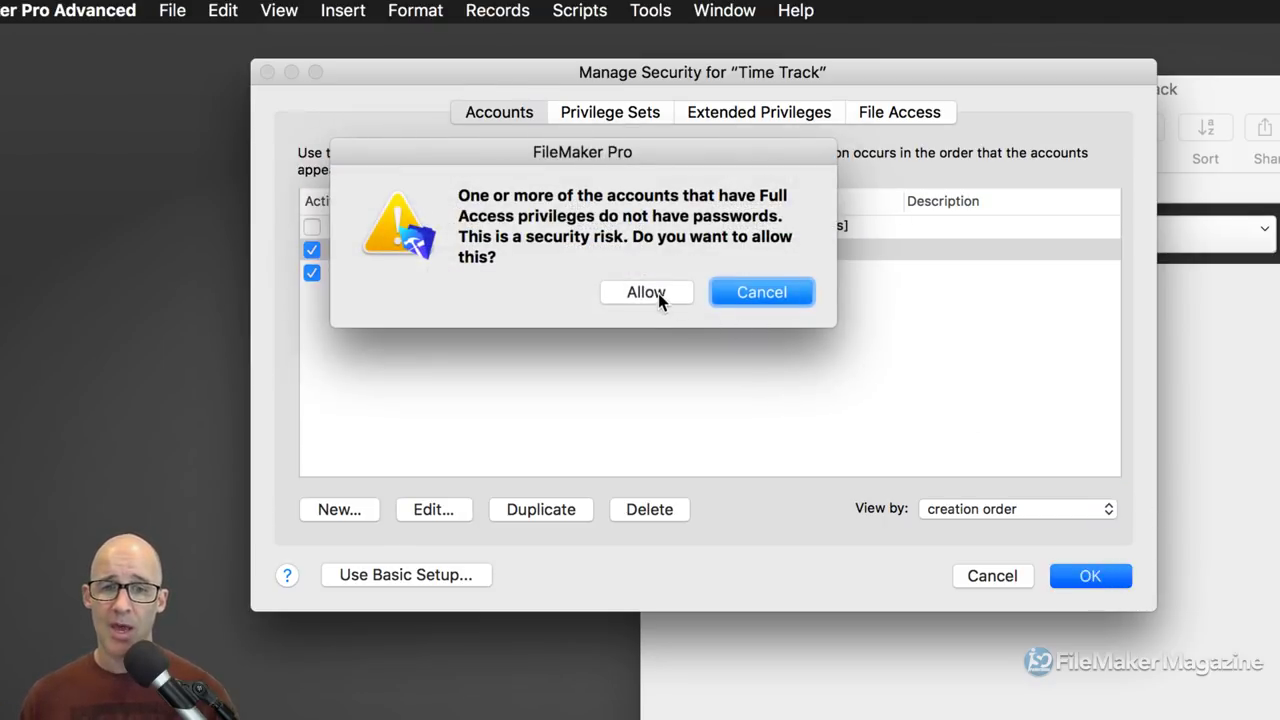
left_click(652, 294)
left_click_drag(806, 288, 525, 125)
type("admin")
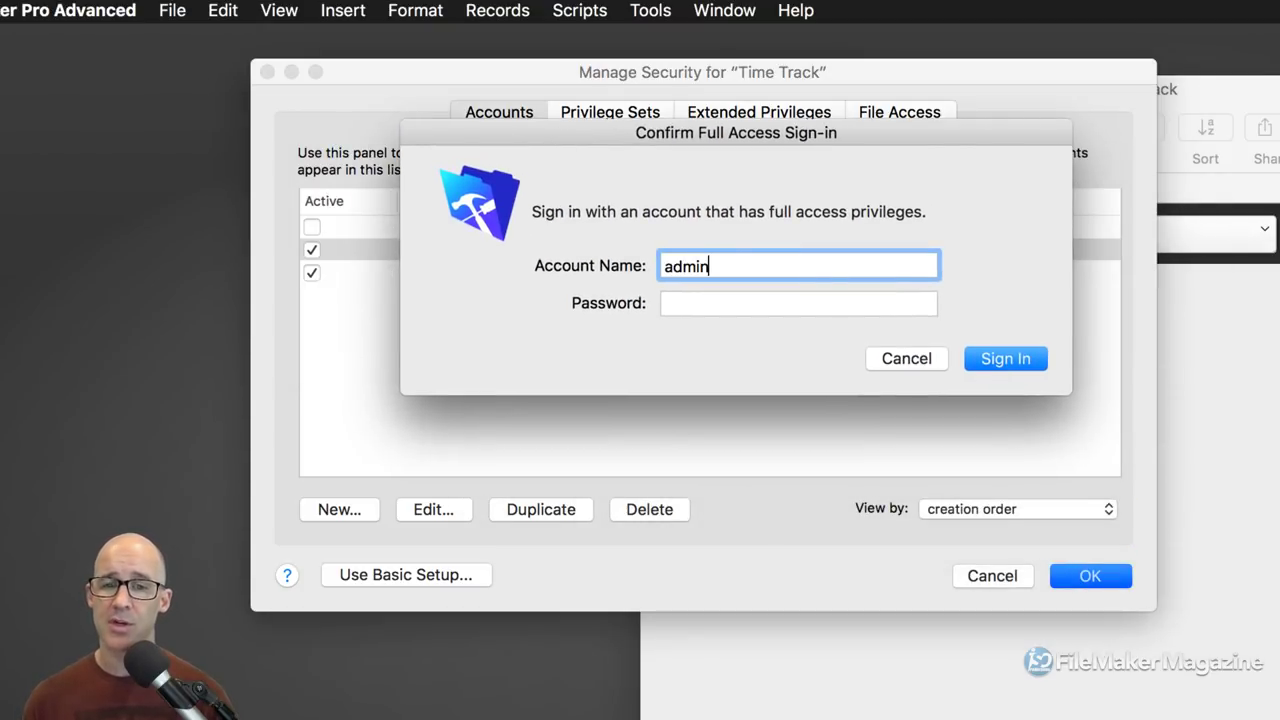
left_click(1005, 358)
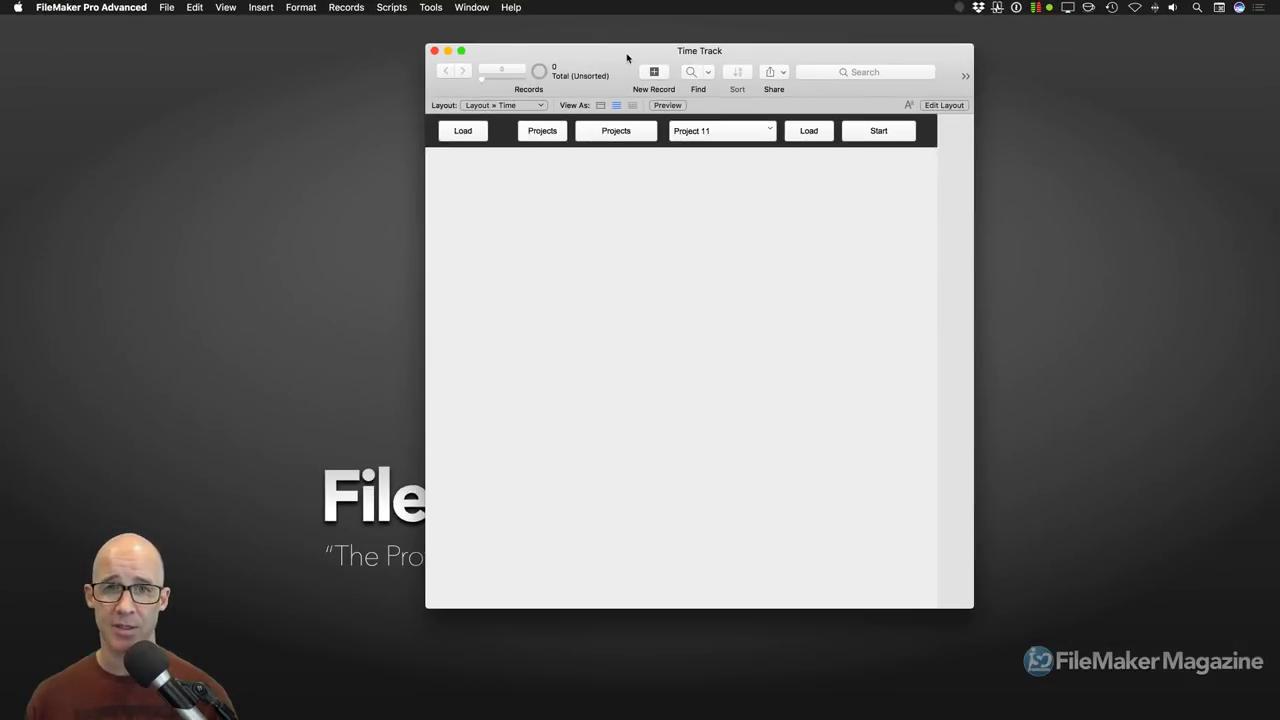
left_click_drag(652, 58, 645, 47)
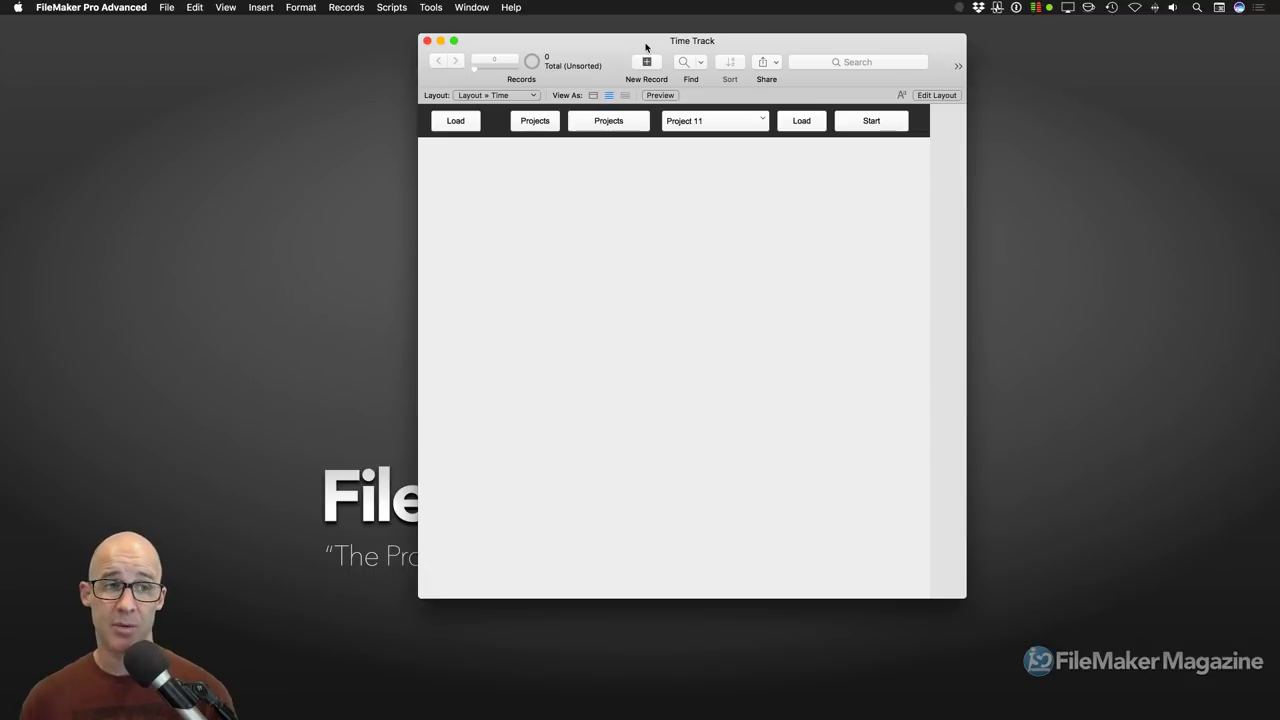
left_click(166, 7)
mouse_move(218, 128)
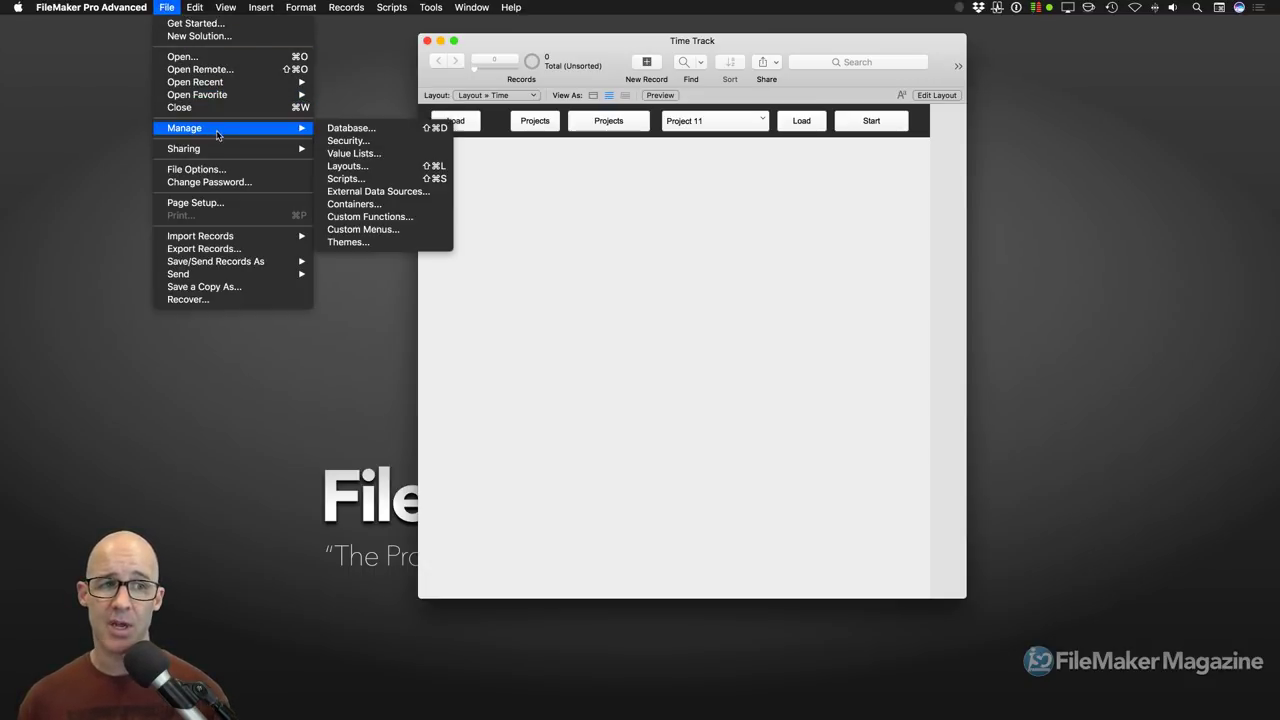
left_click(367, 140)
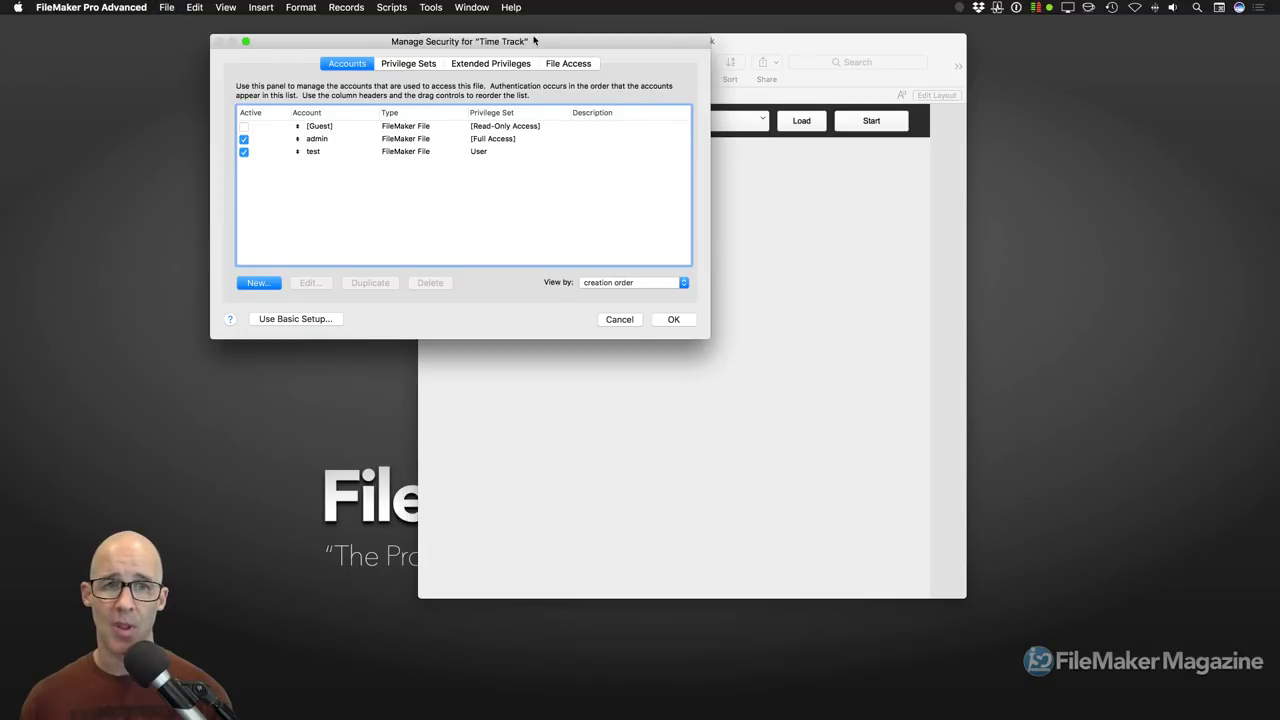
left_click_drag(466, 35, 418, 178)
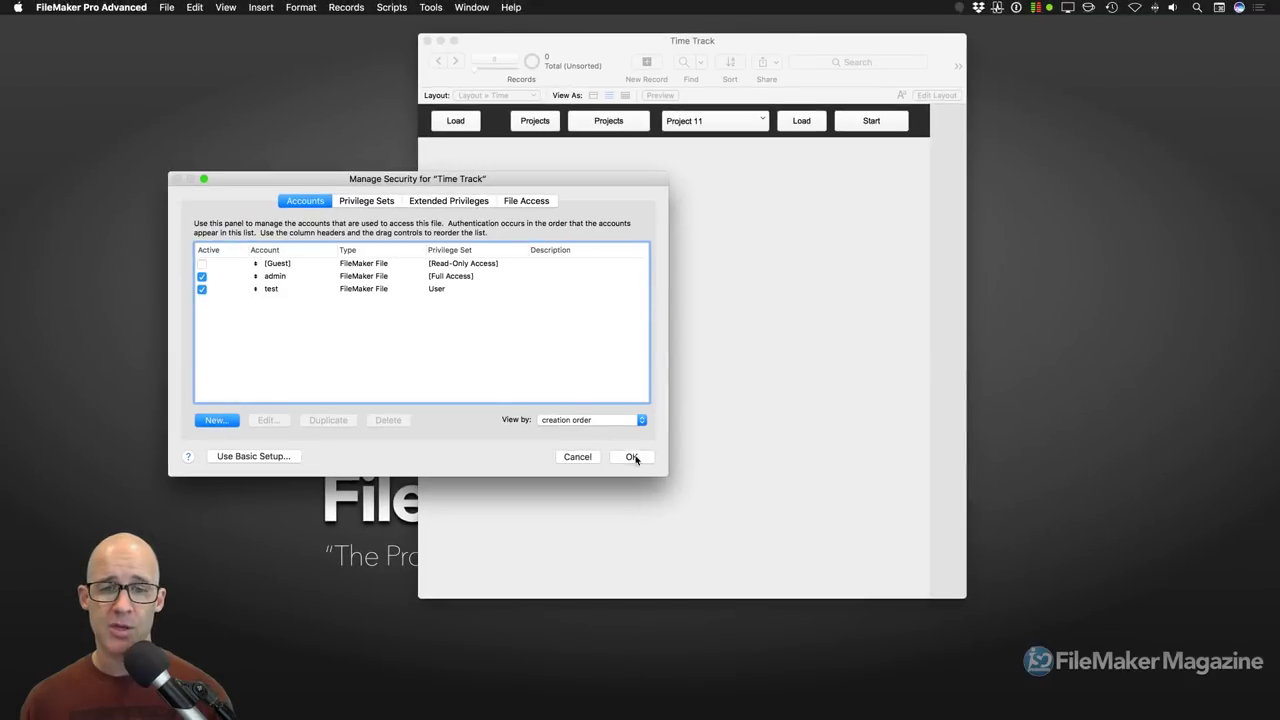
left_click(632, 457)
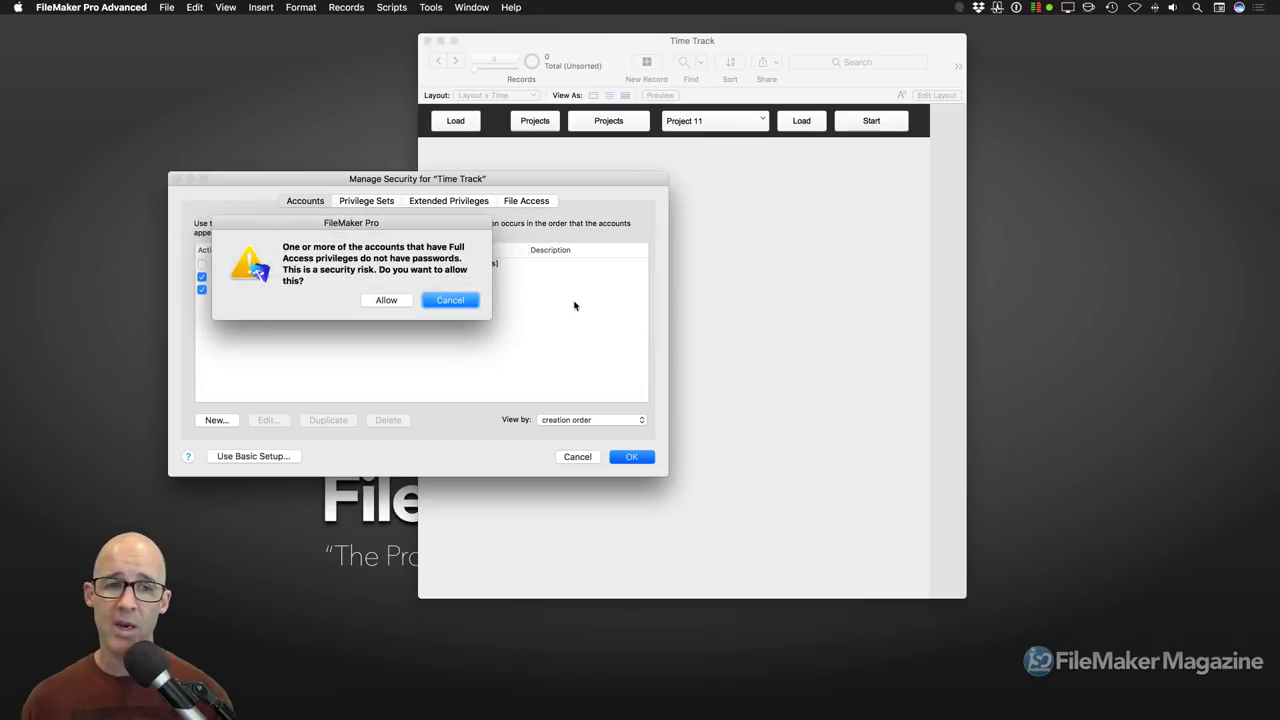
left_click(386, 300)
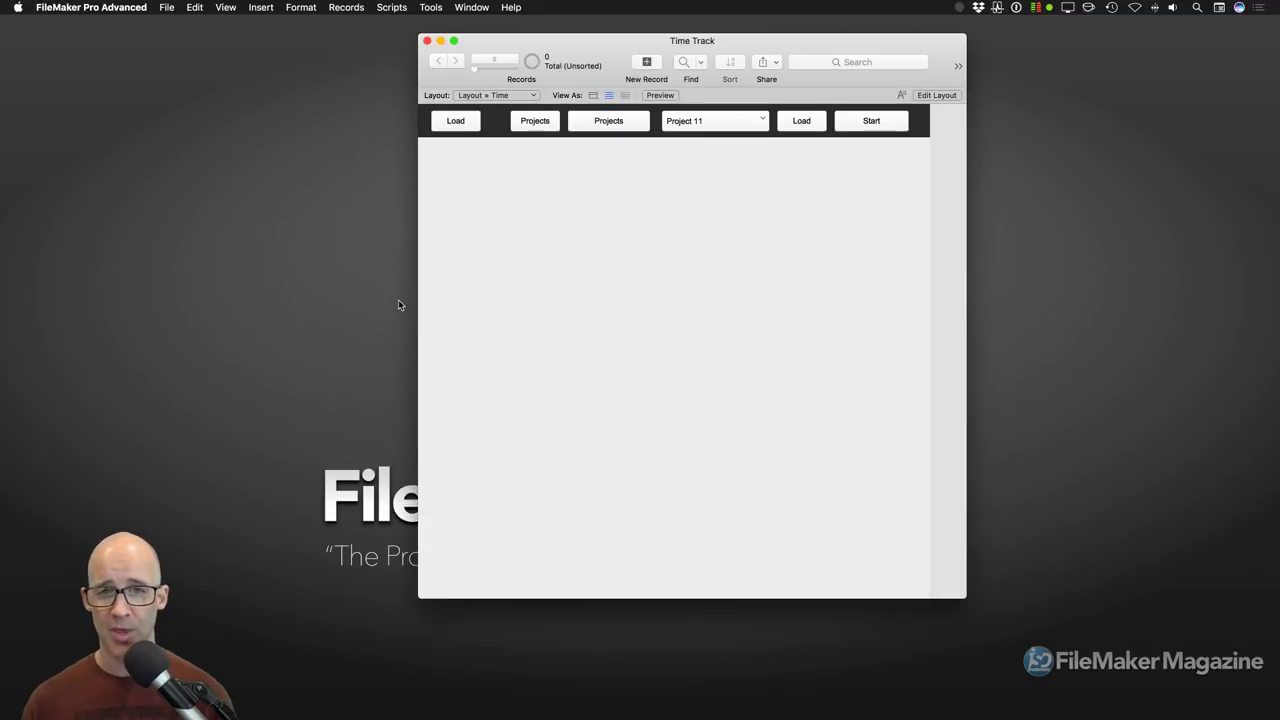
Step: Dismiss the no-records alert and show Manage Database's Tables list via Shift-Cmd-D
left_click(557, 294)
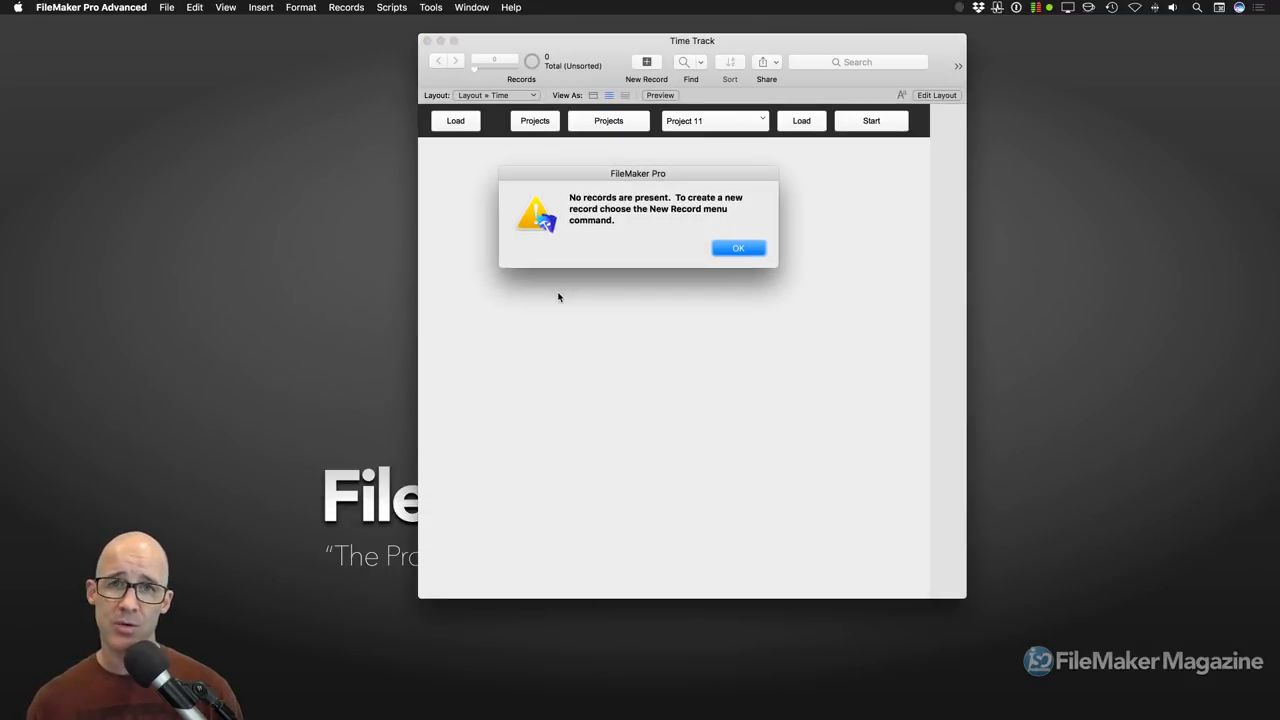
left_click(738, 250)
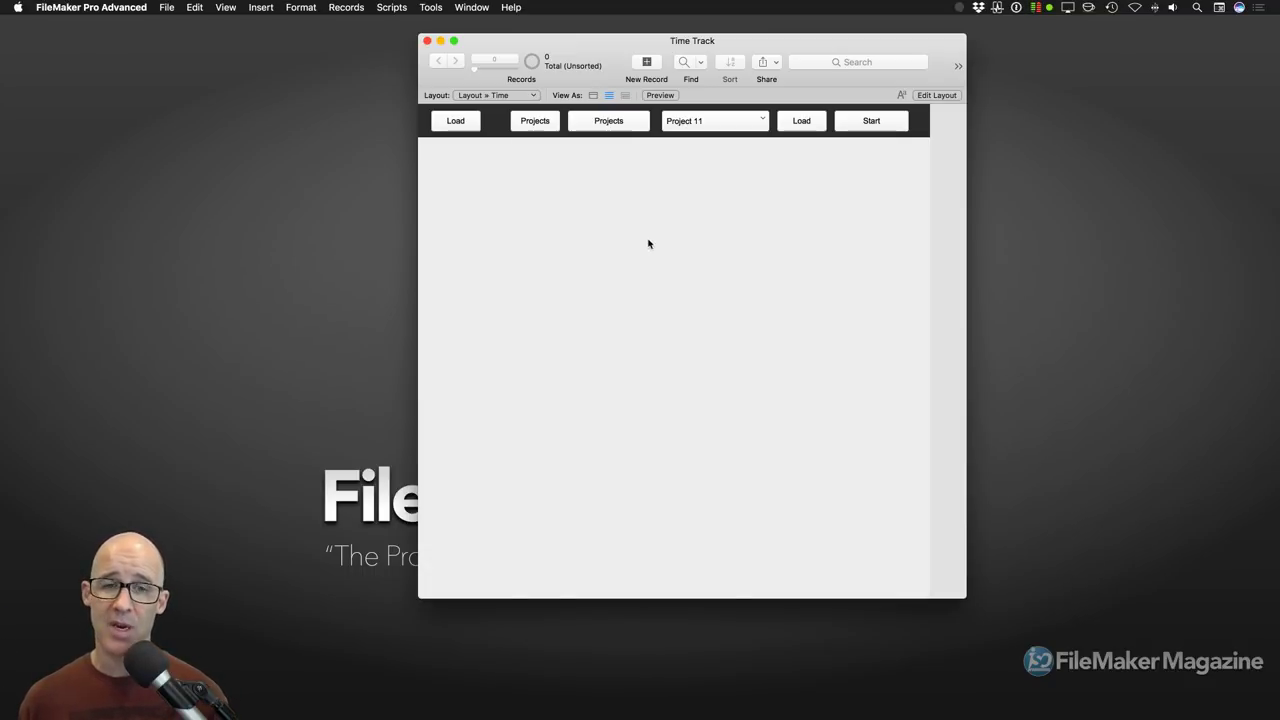
key("super+shift+d")
left_click(589, 113)
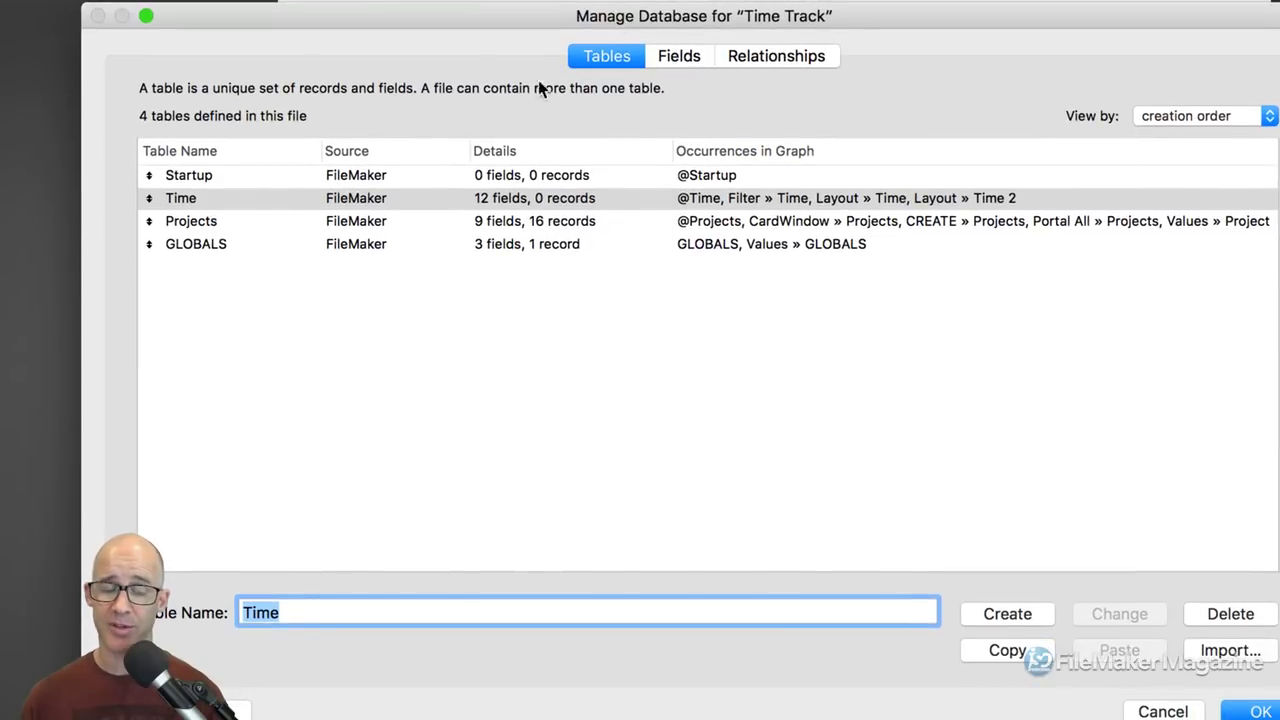
Step: Create tables named Users and Log, then select the Time table
type("User")
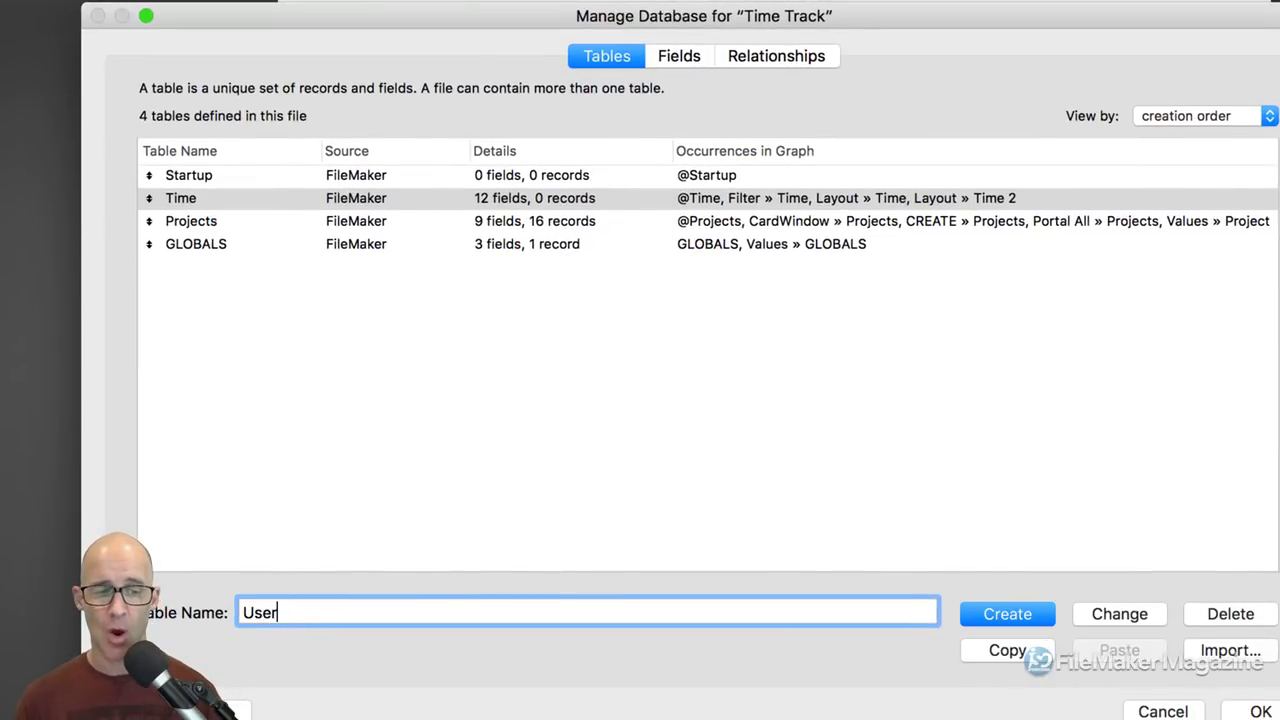
type("s")
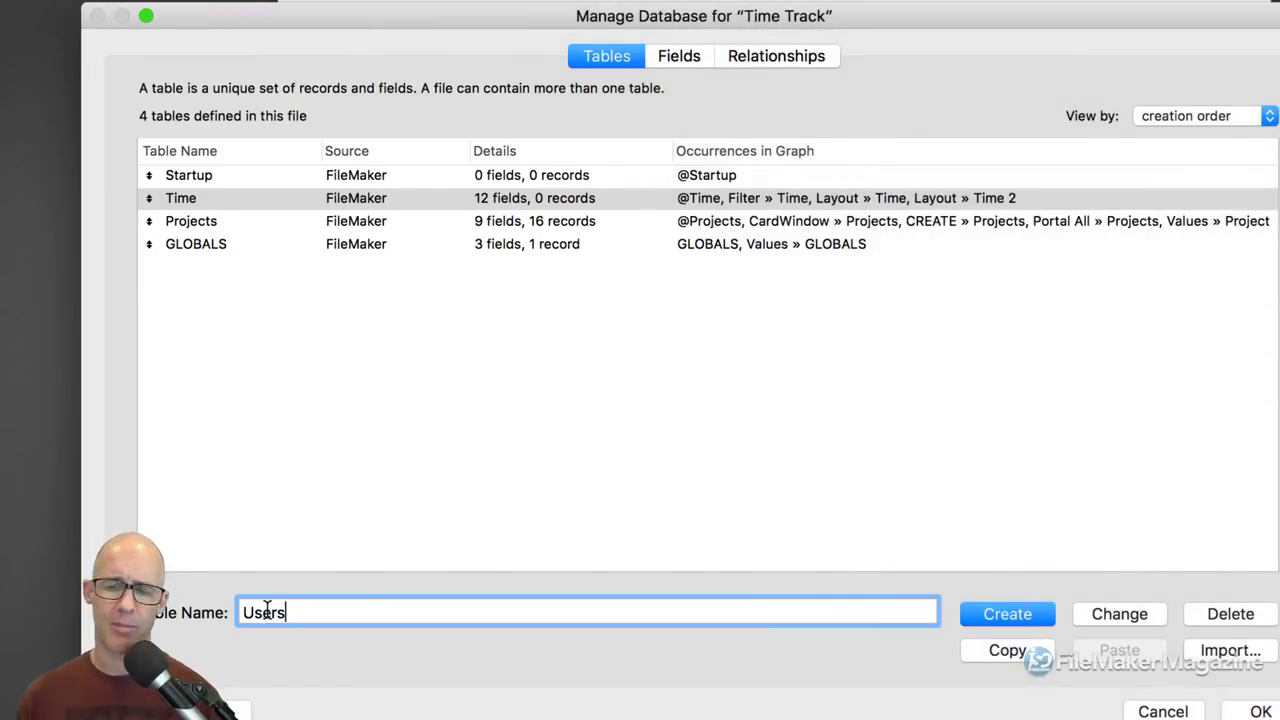
left_click(1020, 613)
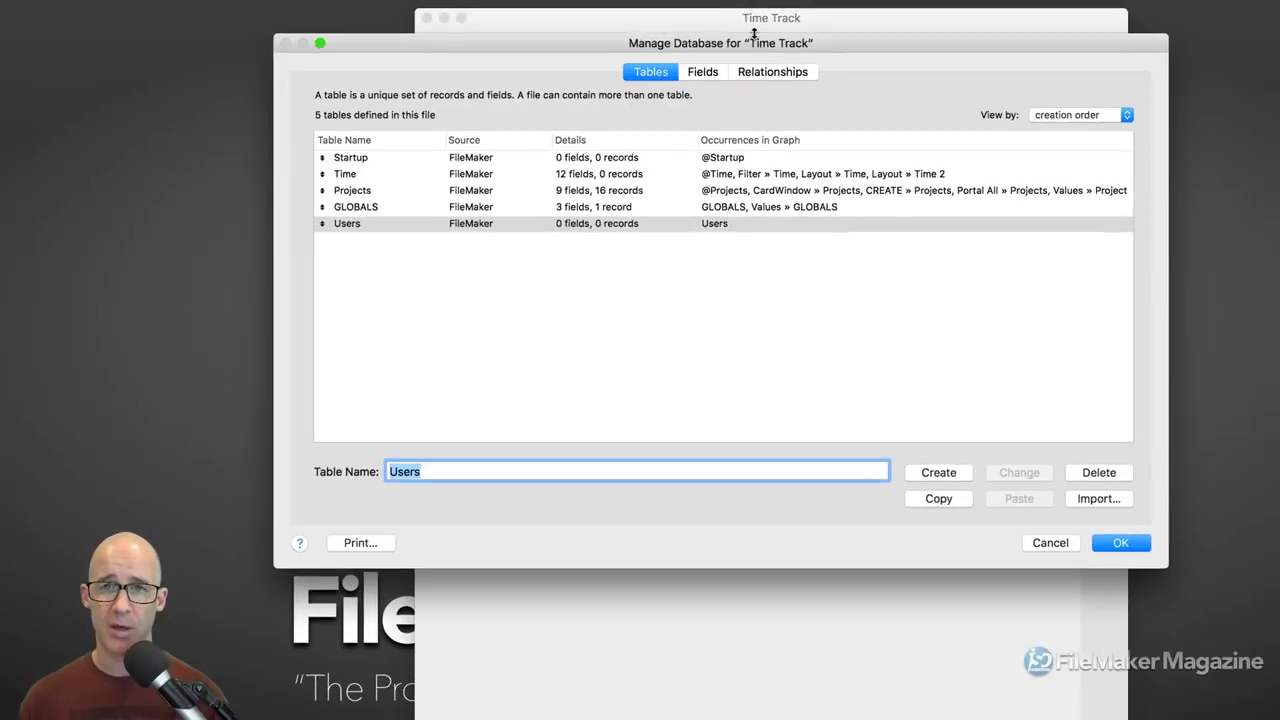
left_click_drag(752, 43, 850, 23)
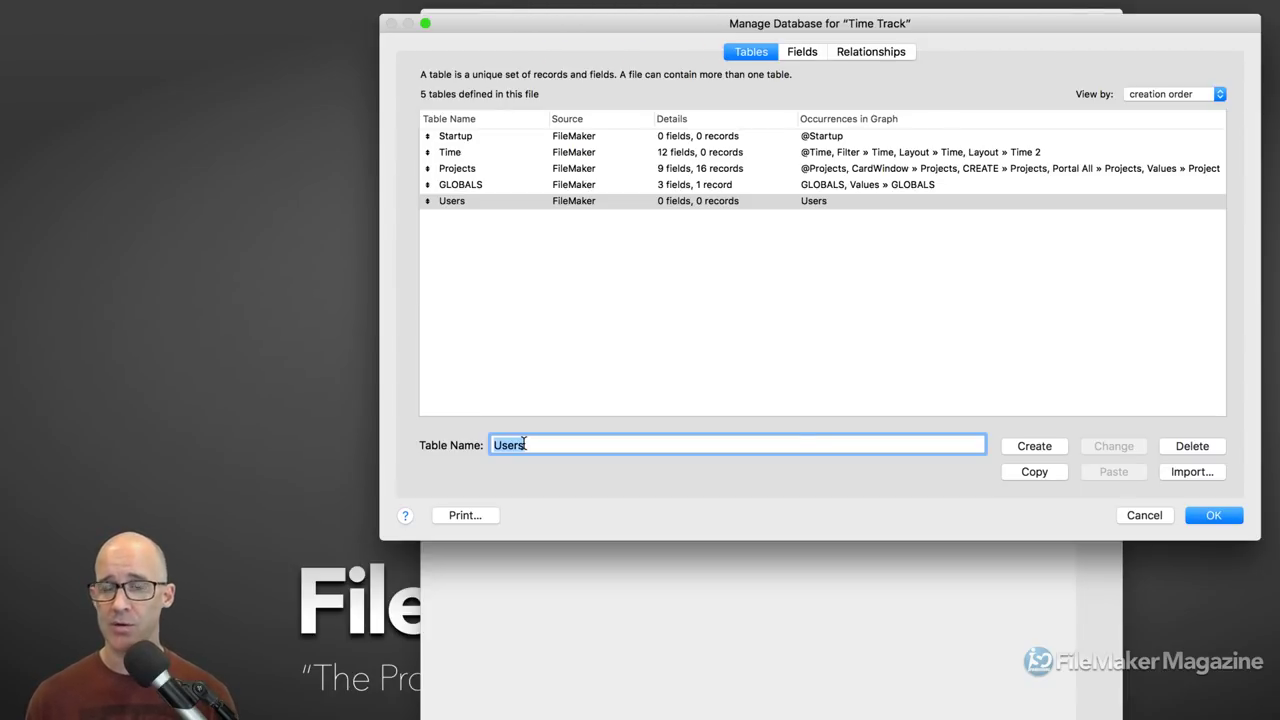
type("Log")
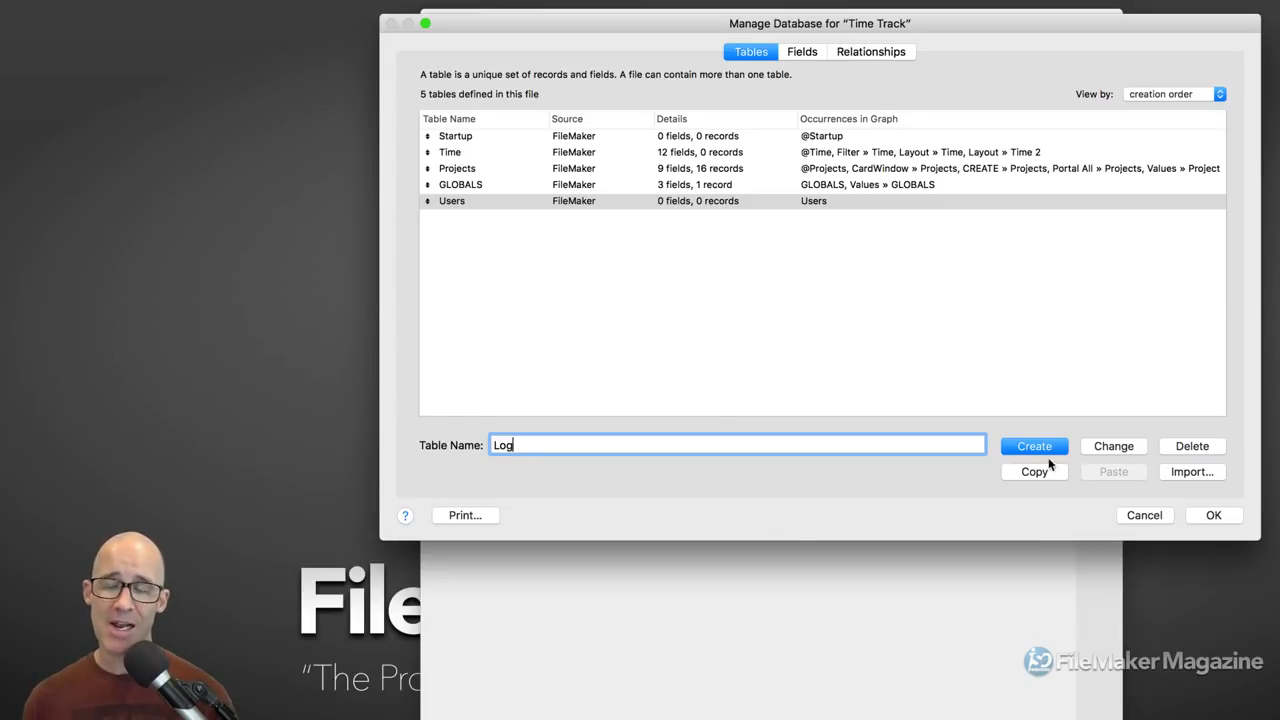
left_click(1040, 450)
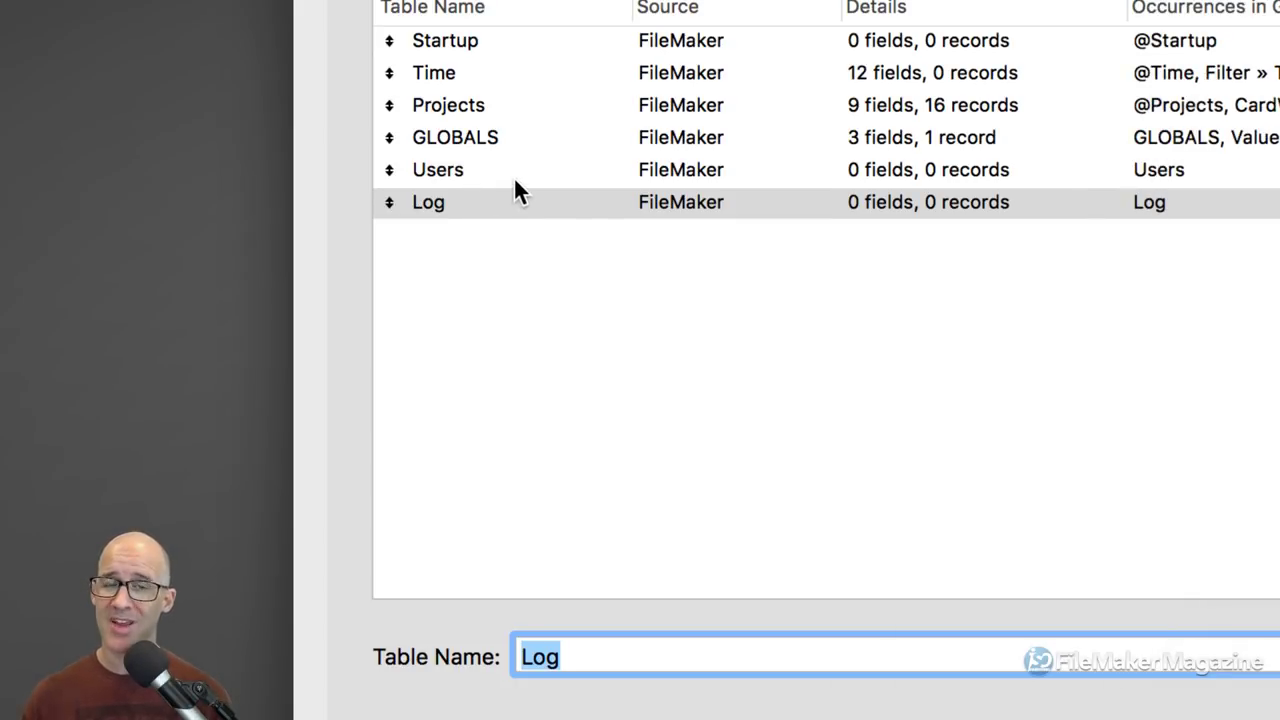
left_click(495, 106)
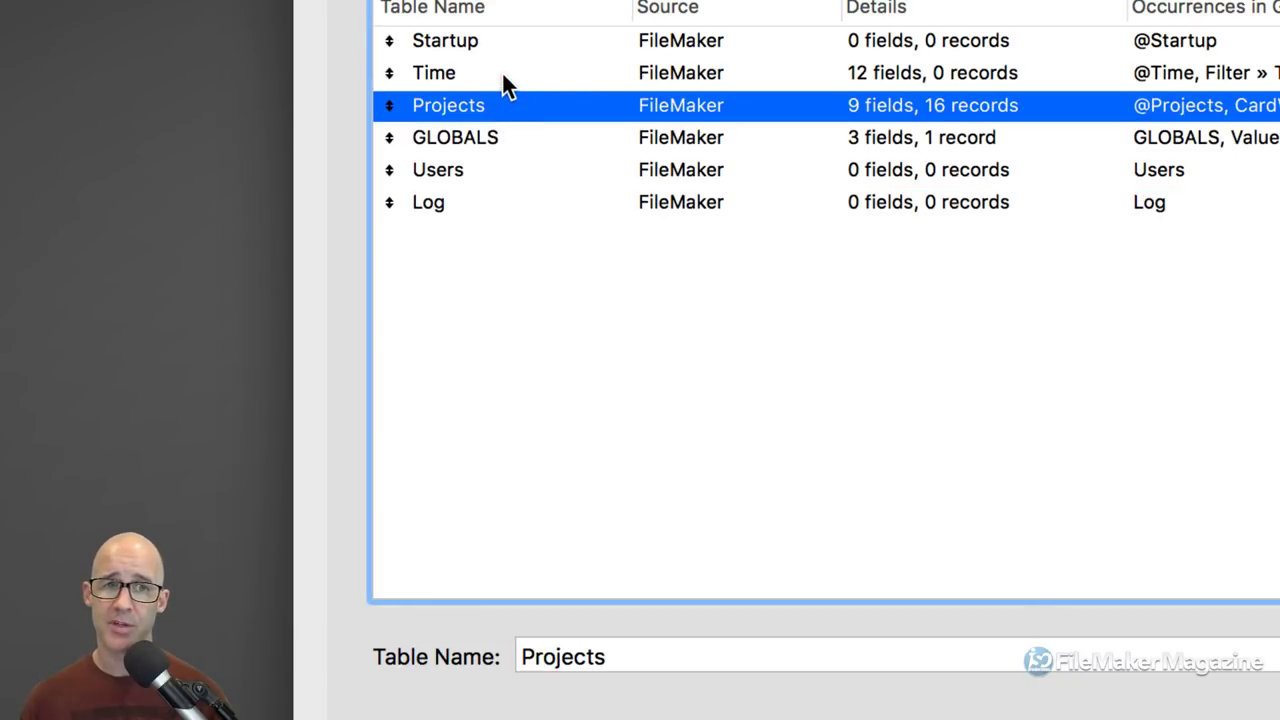
left_click(501, 72)
left_click(502, 99)
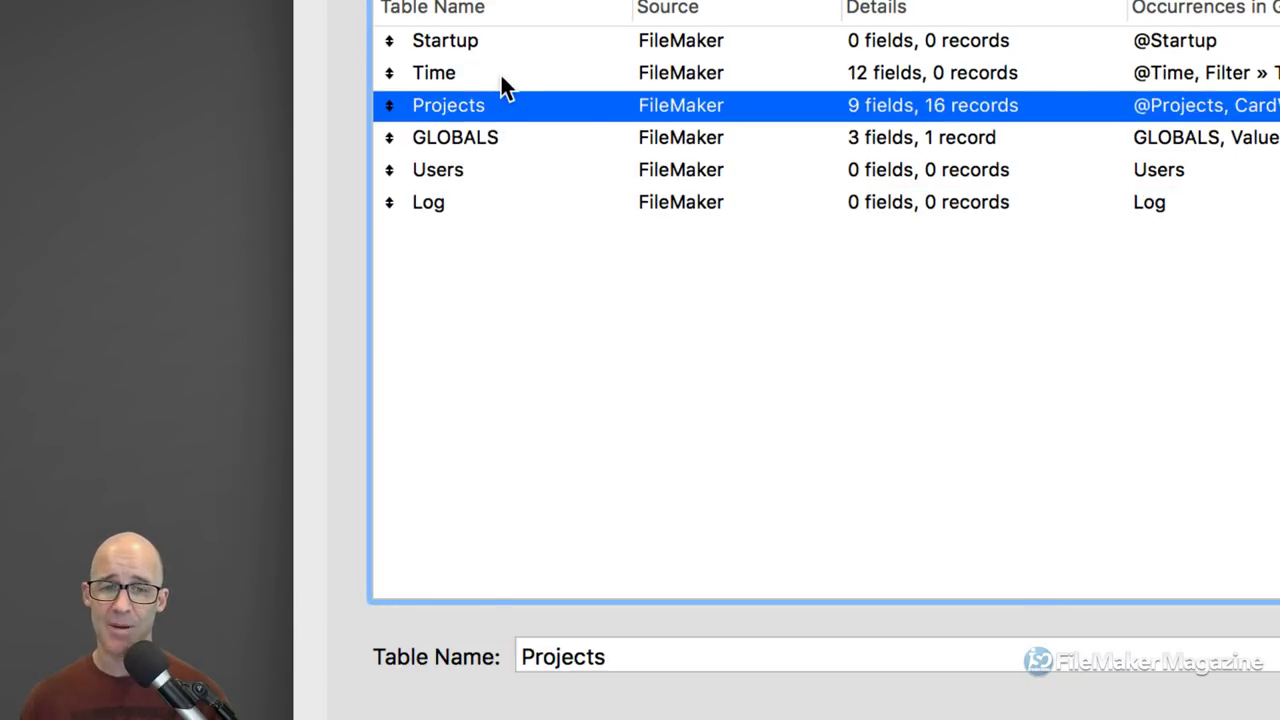
left_click(500, 72)
Step: Copy Time's seven id, creation and modification fields and paste them into Users
double_click(465, 75)
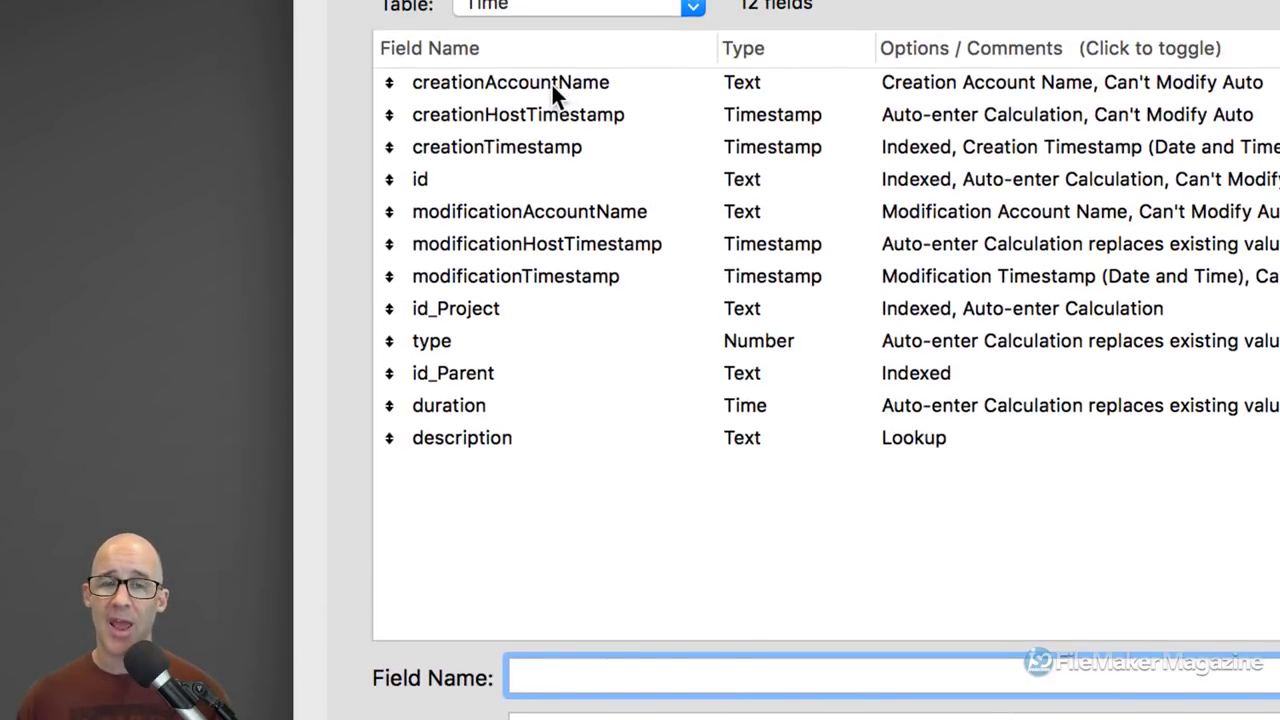
left_click_drag(551, 82, 539, 140)
left_click_drag(545, 211, 552, 265)
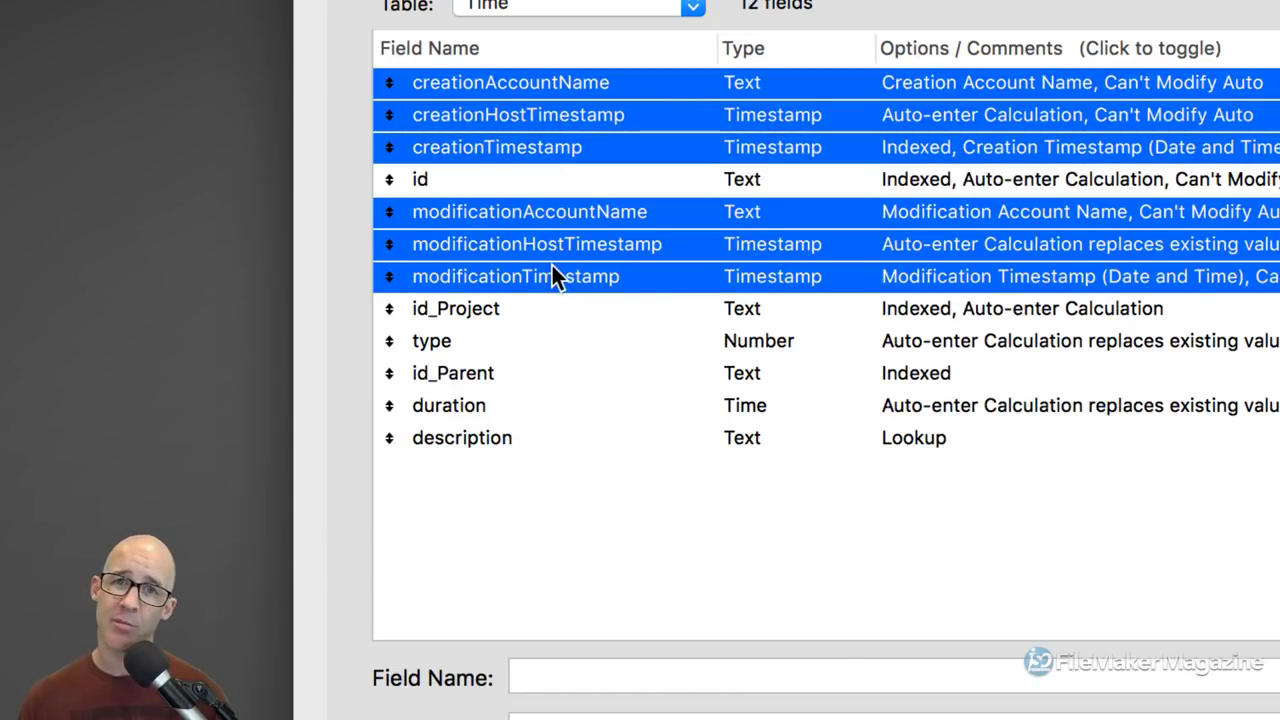
left_click(466, 184, "super")
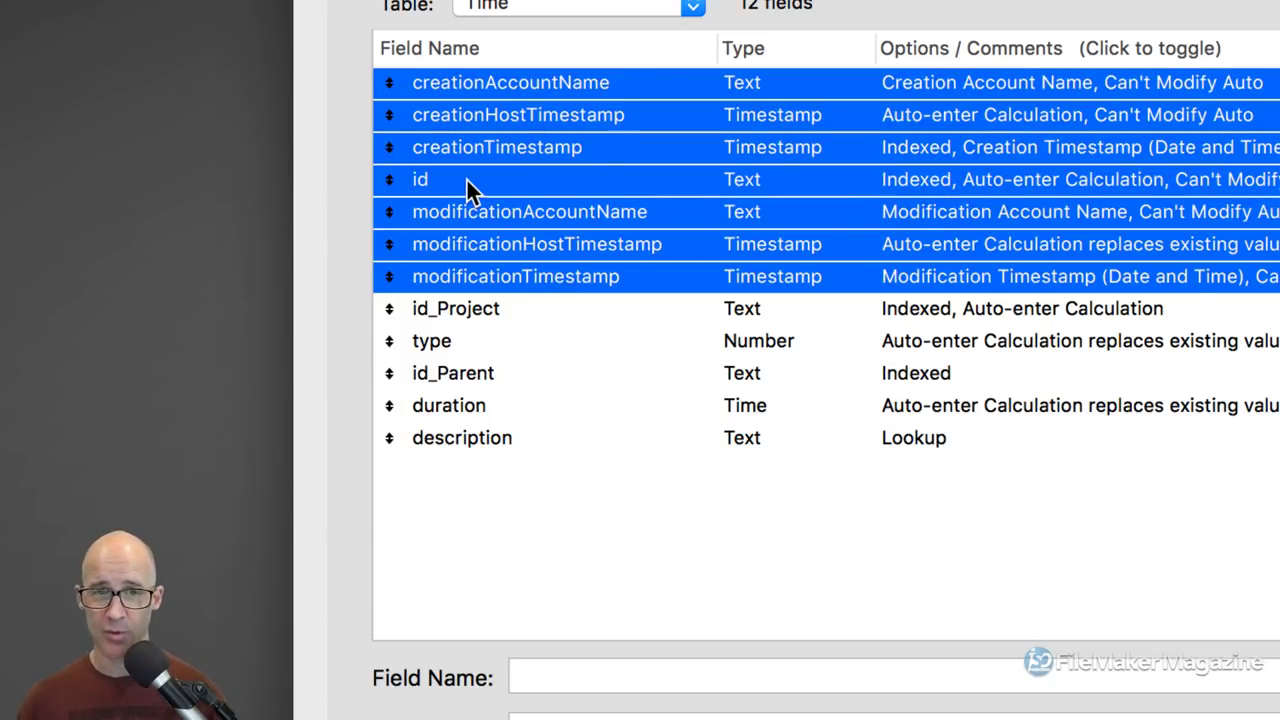
left_click(593, 10)
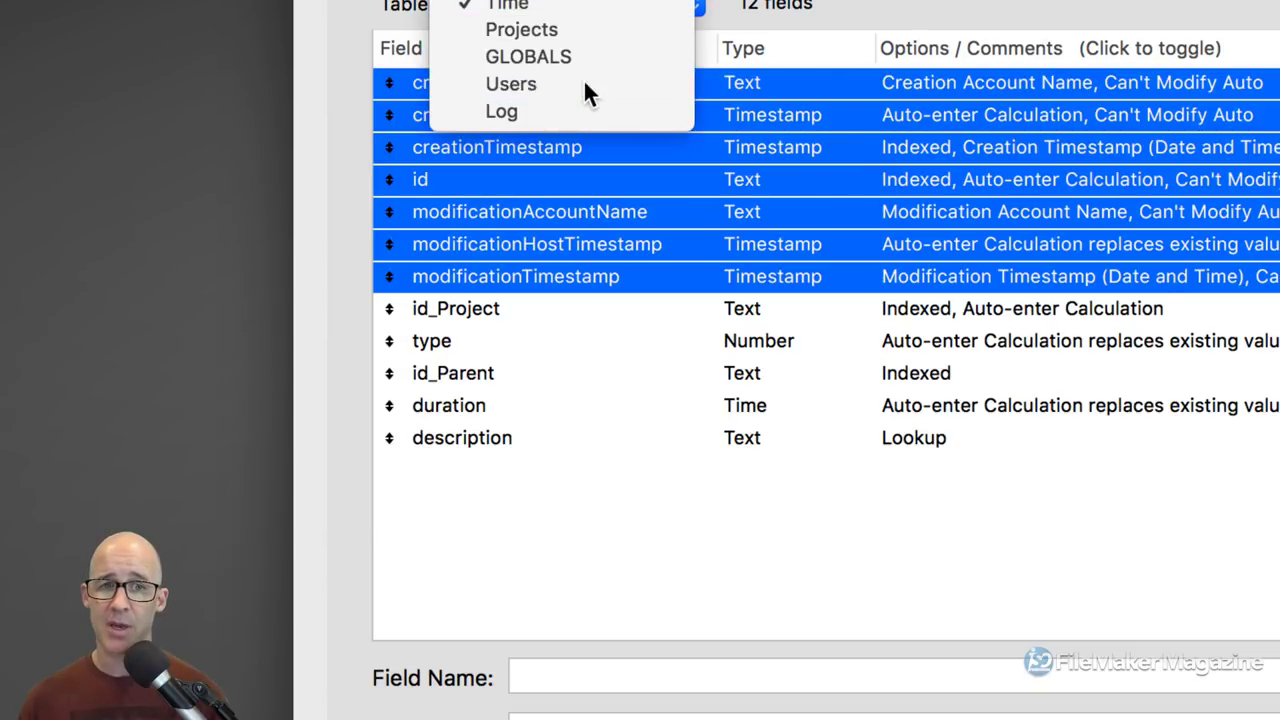
left_click(586, 85)
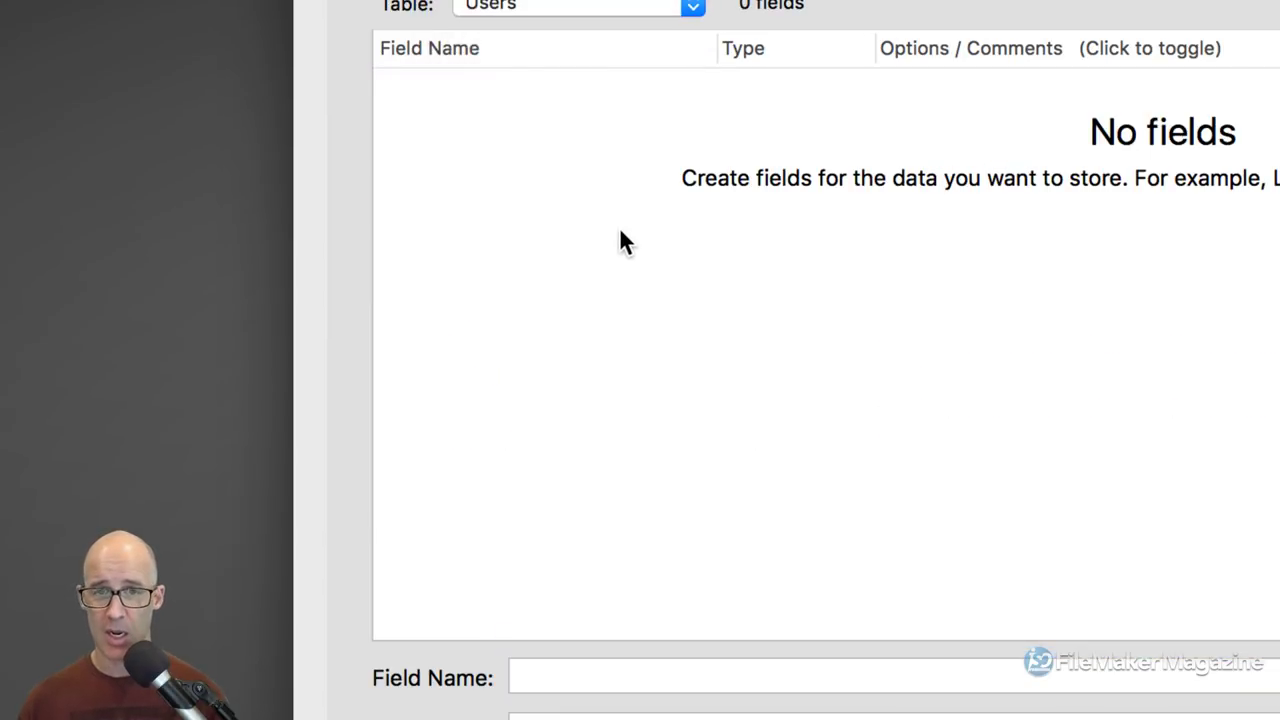
left_click(534, 674)
left_click(641, 290)
key("super+v")
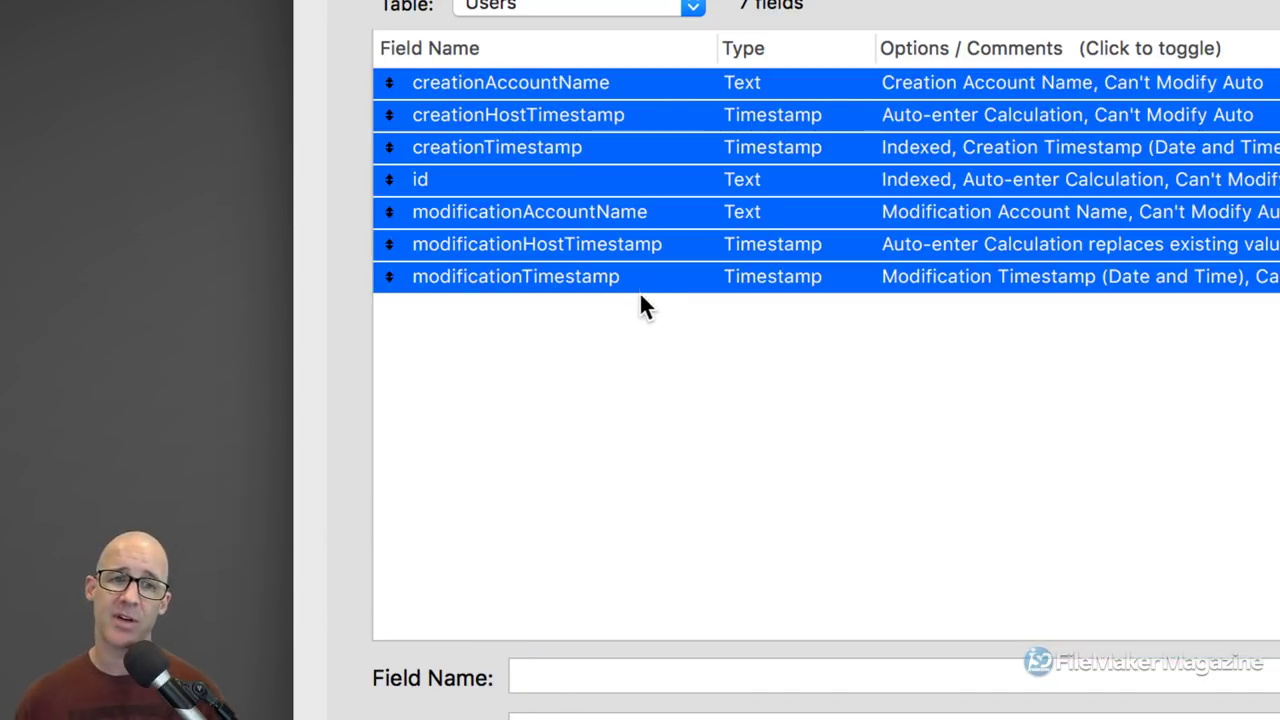
left_click(623, 332)
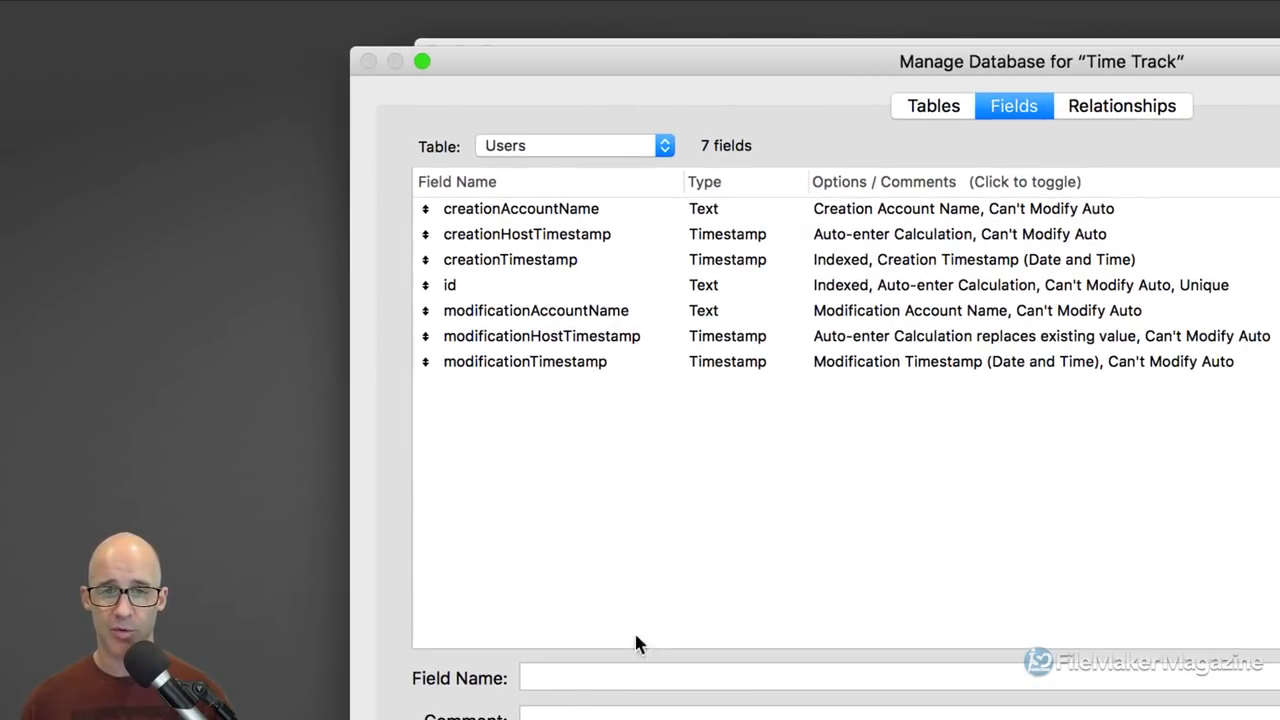
Step: Type the field comment 'Get ( AccountName )', then delete it again
left_click_drag(704, 62, 718, 27)
left_click(597, 683)
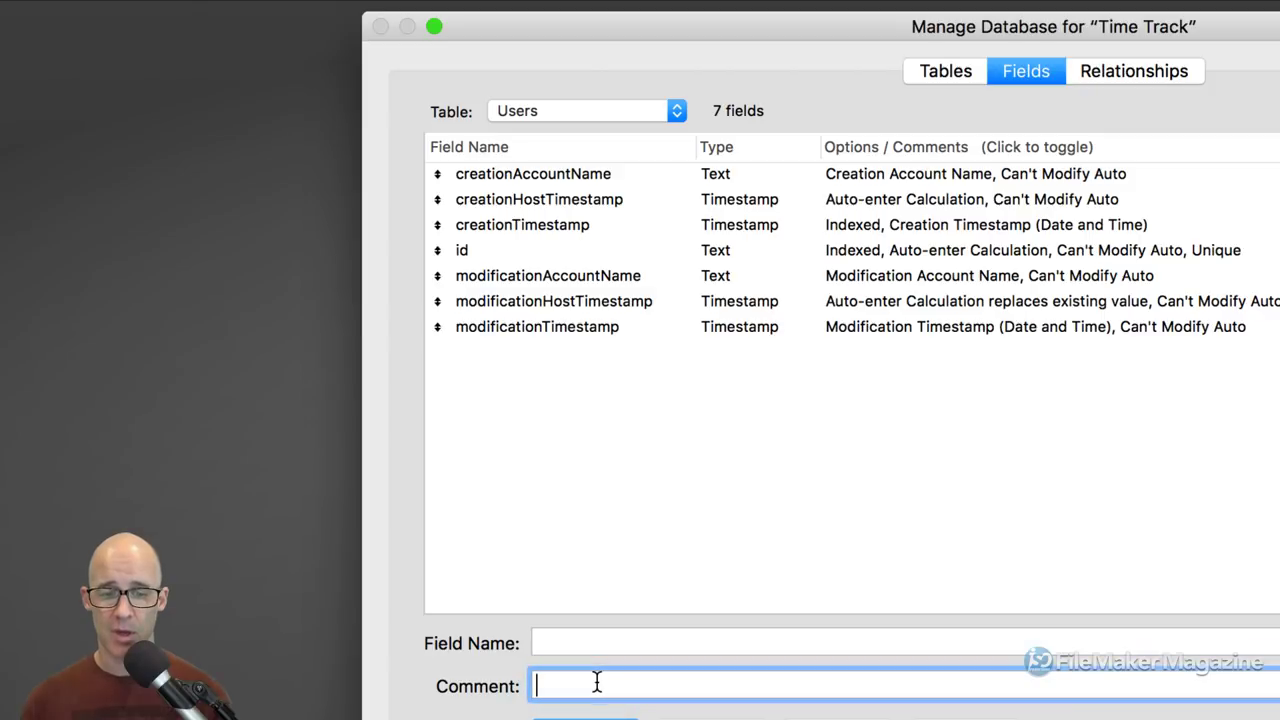
type("Get ( ")
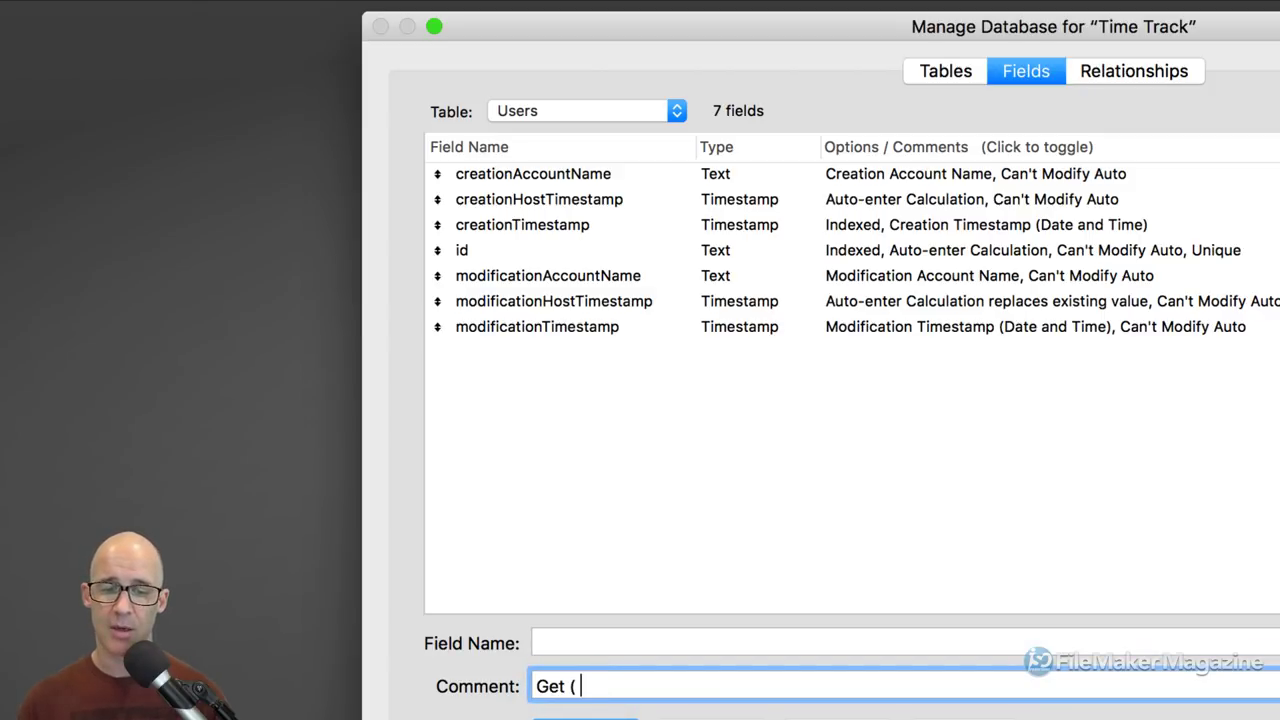
type("ACcou")
key("BackSpace")
key("BackSpace")
key("BackSpace")
key("BackSpace")
type("cc")
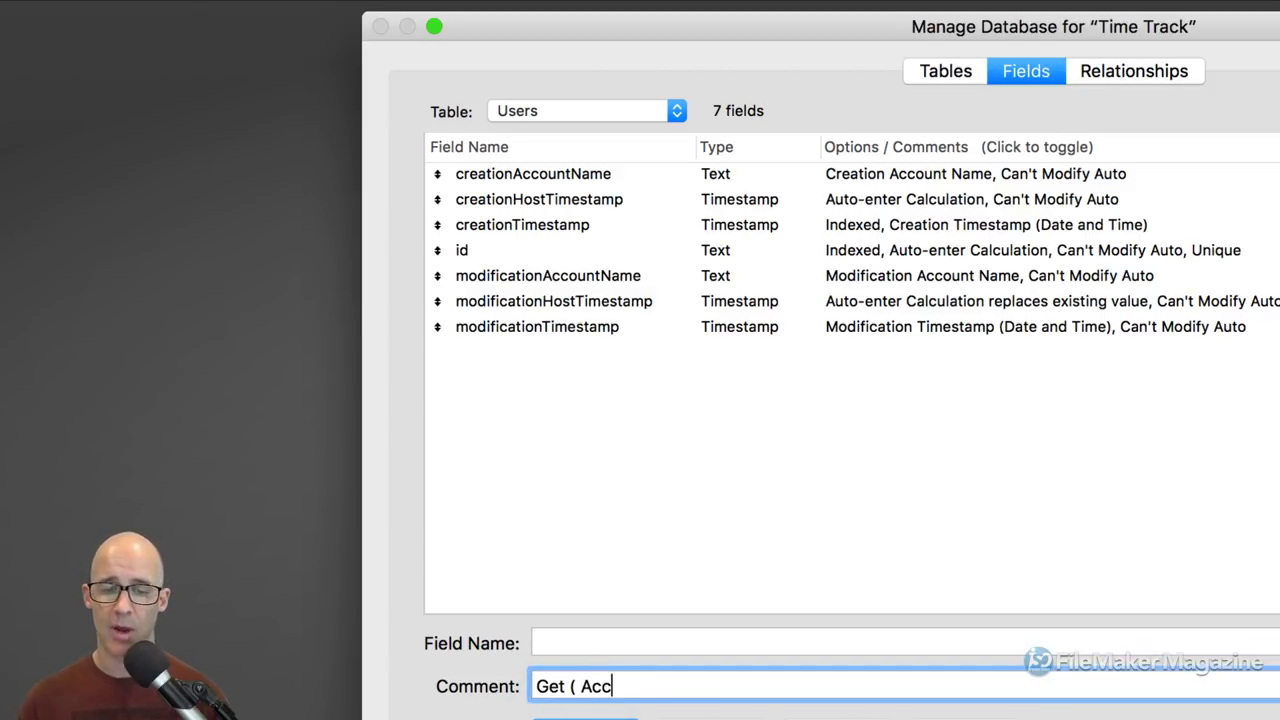
type("ountName )")
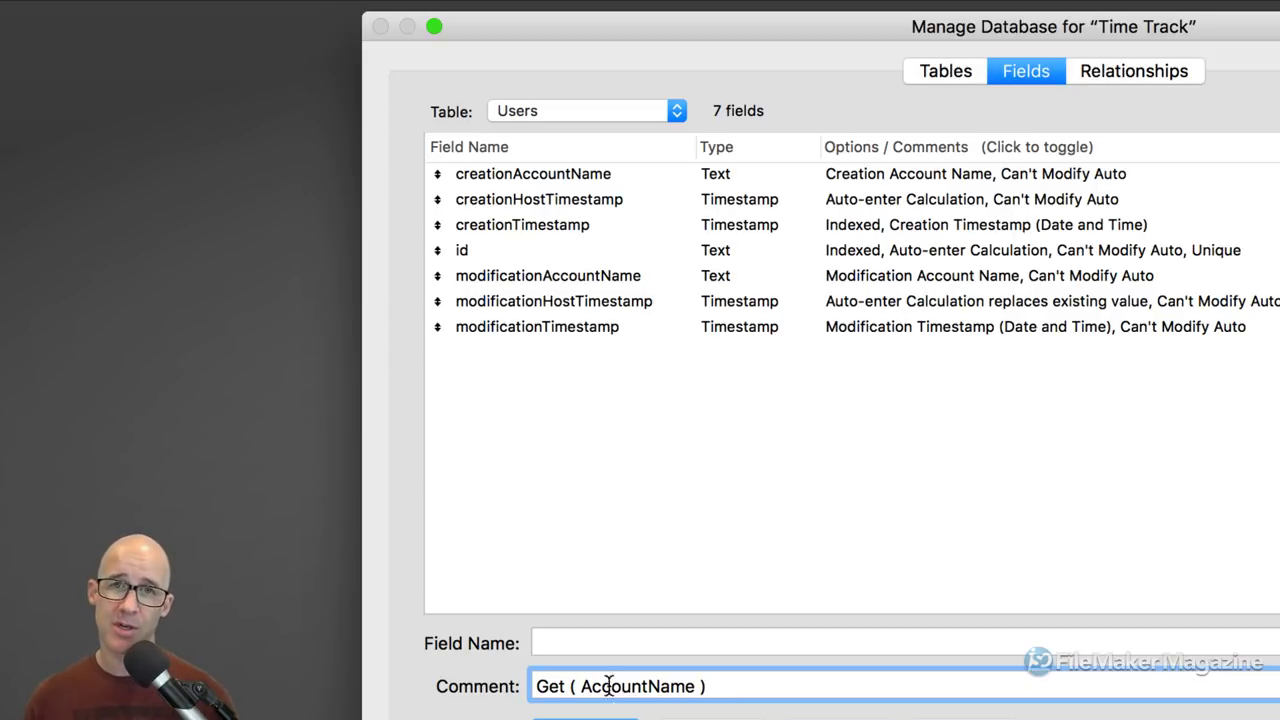
triple_click(688, 682)
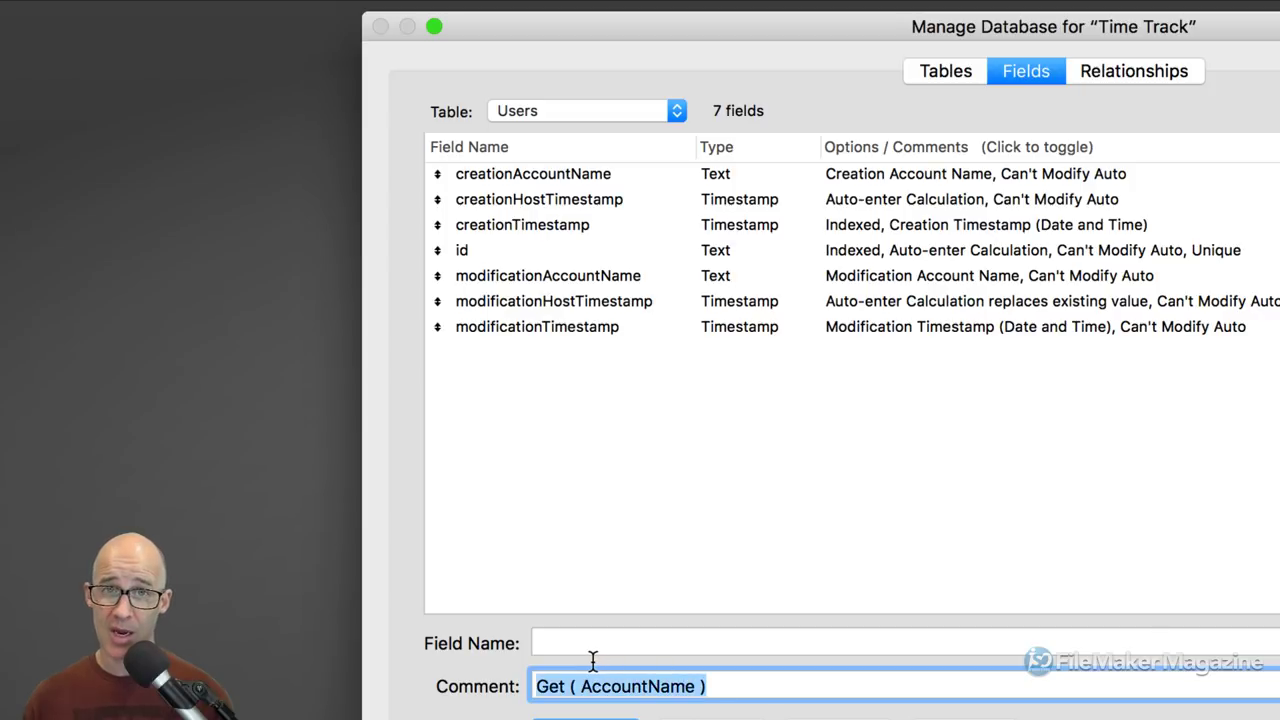
key("BackSpace")
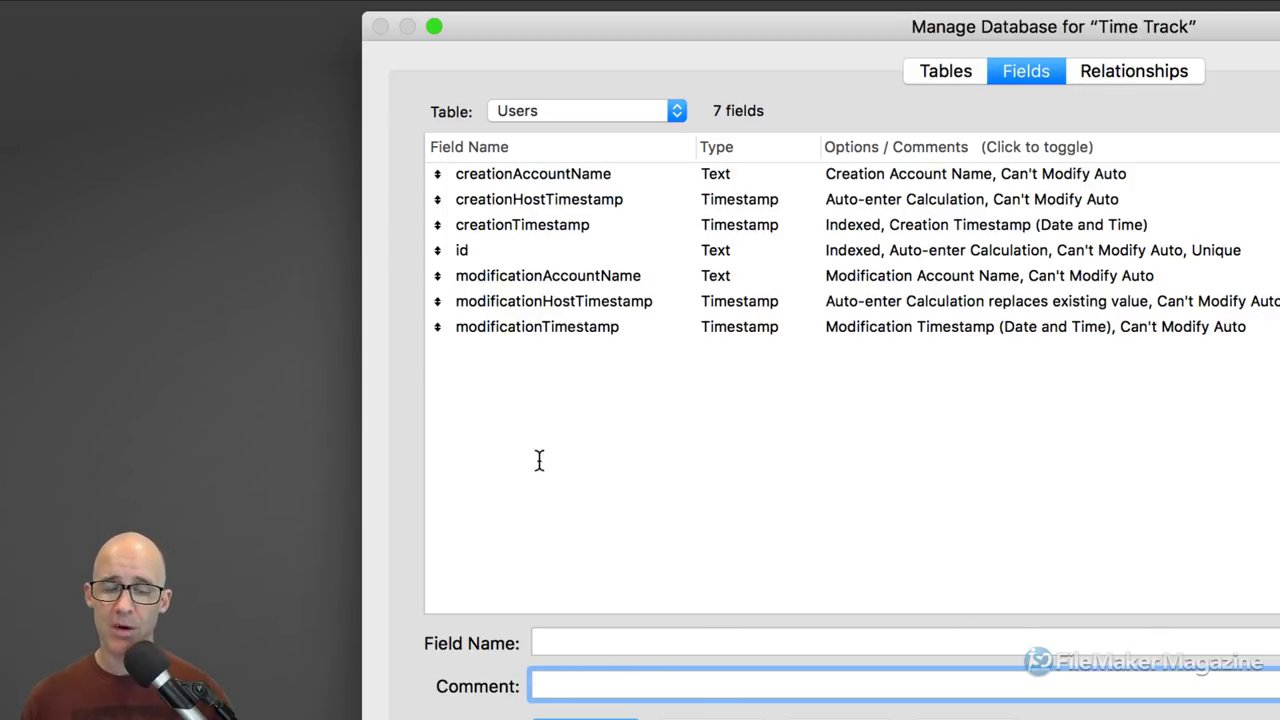
Step: Create the text field accountName and enter 'preferences' as the next field name
left_click(552, 642)
type("accc")
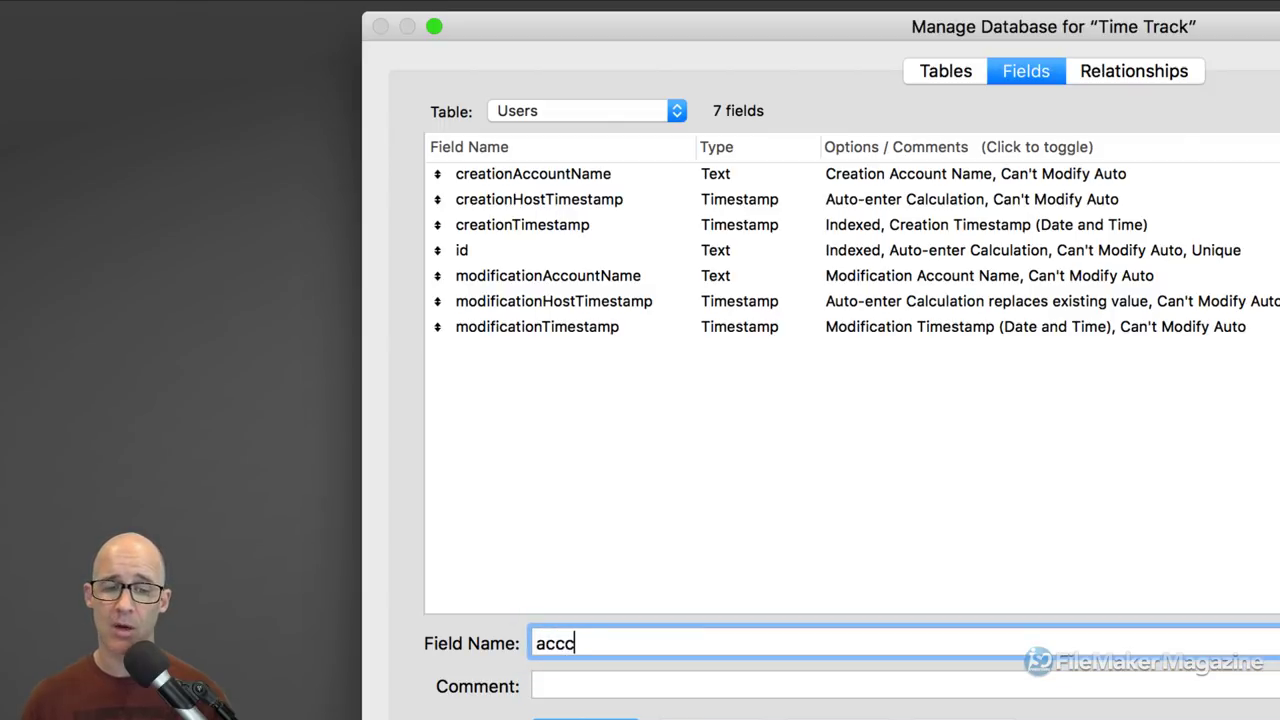
key("BackSpace")
type("ountName")
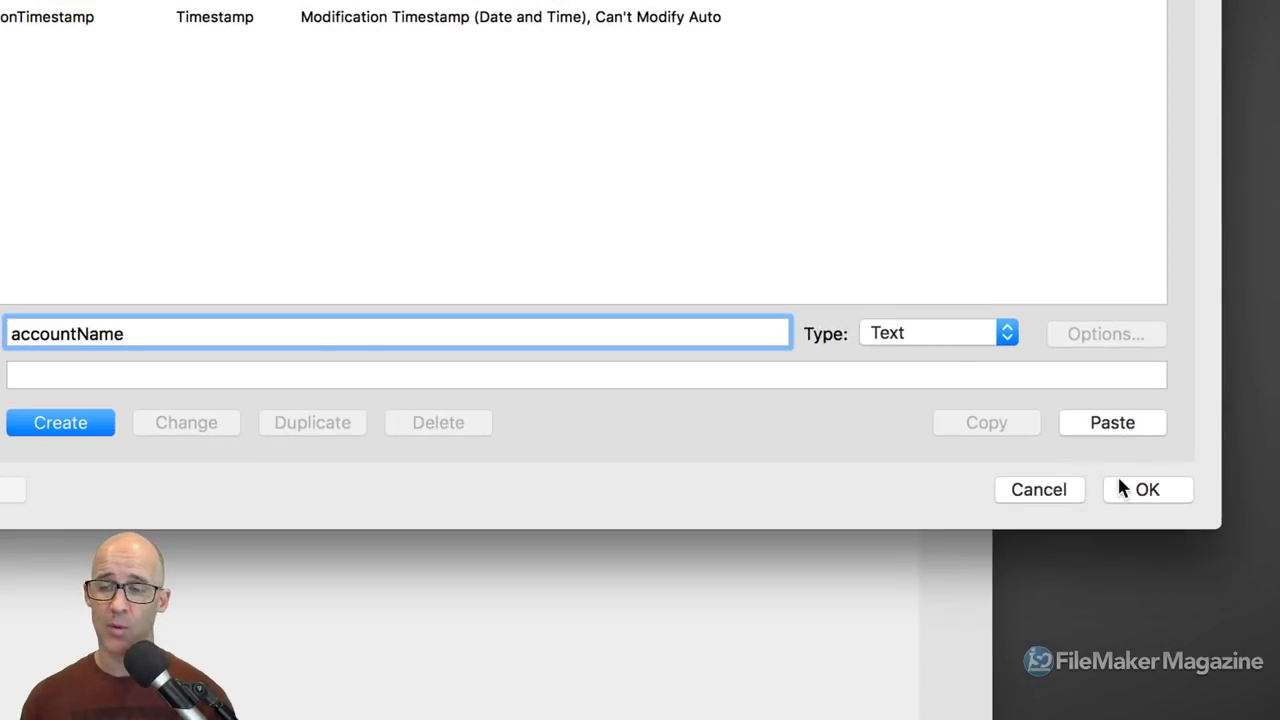
left_click(80, 423)
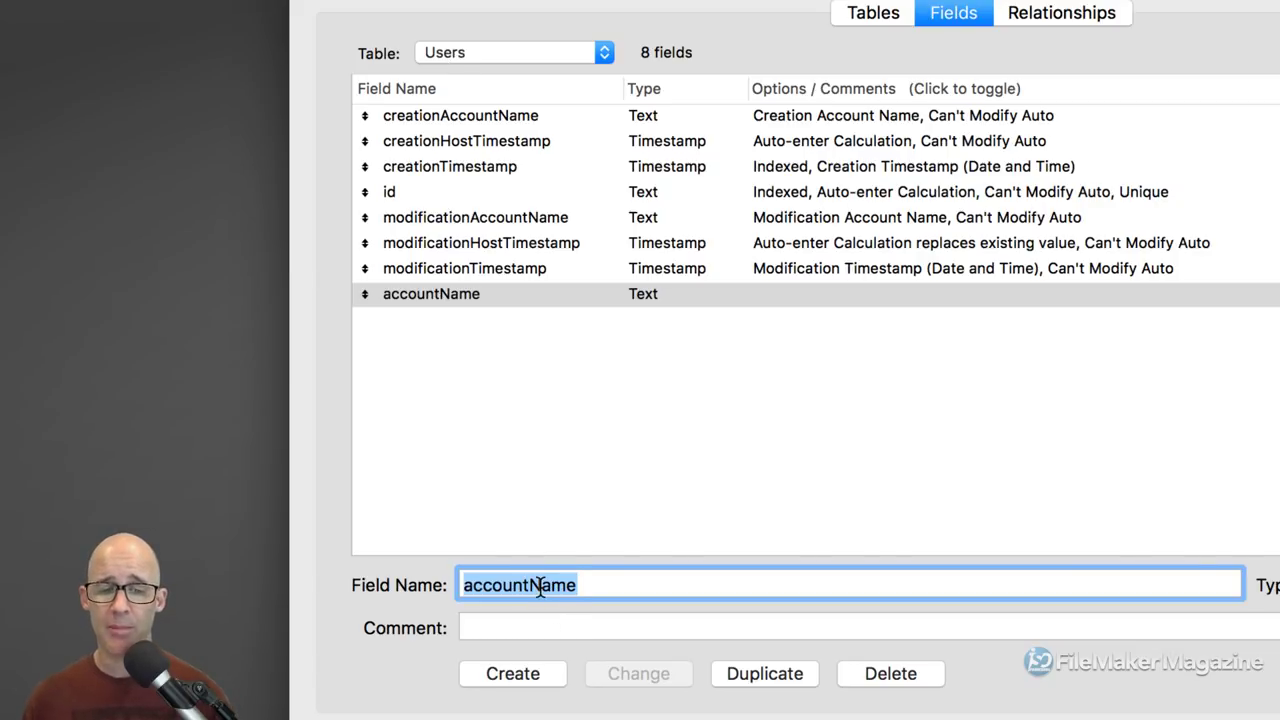
type("preferences")
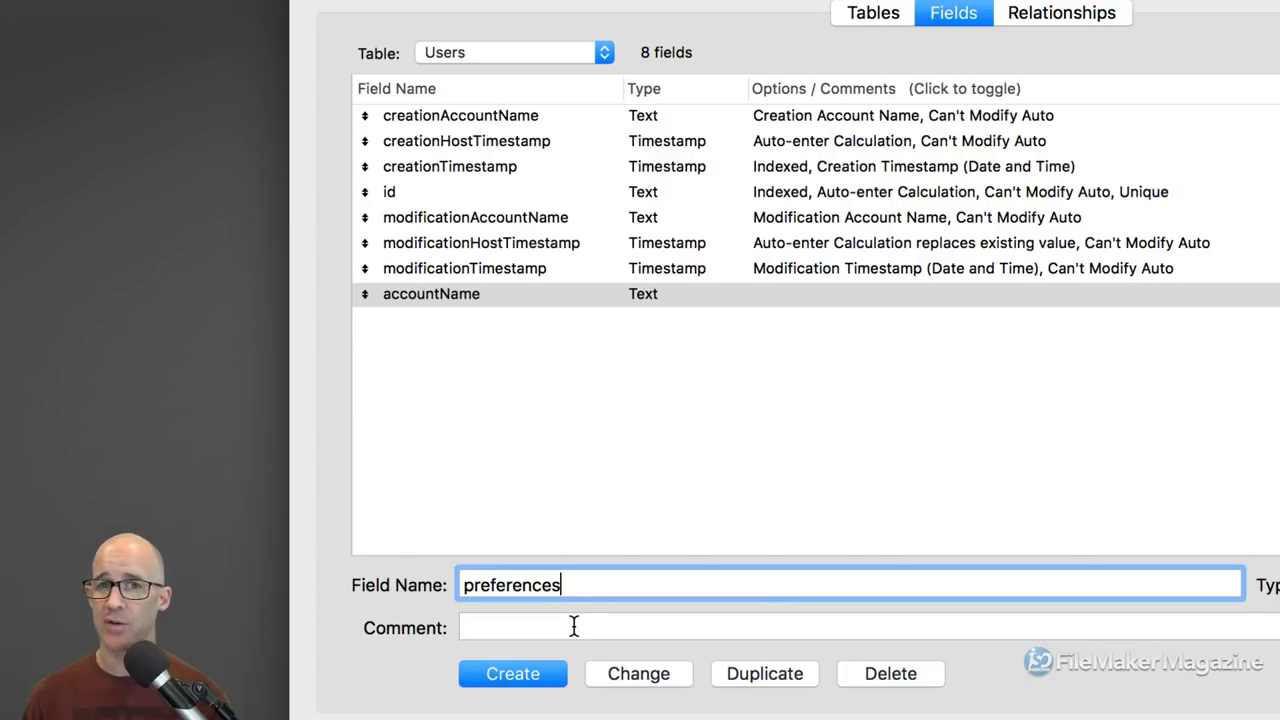
Step: Create the preferences text field in Users
left_click(541, 676)
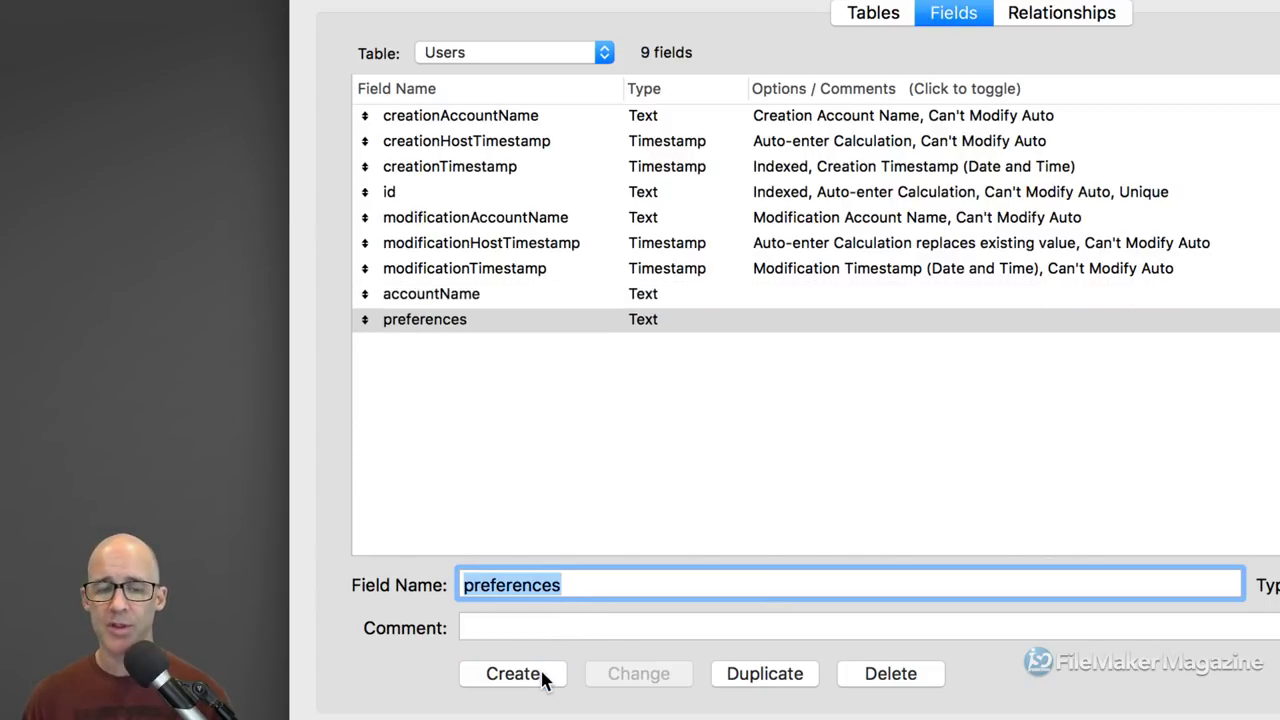